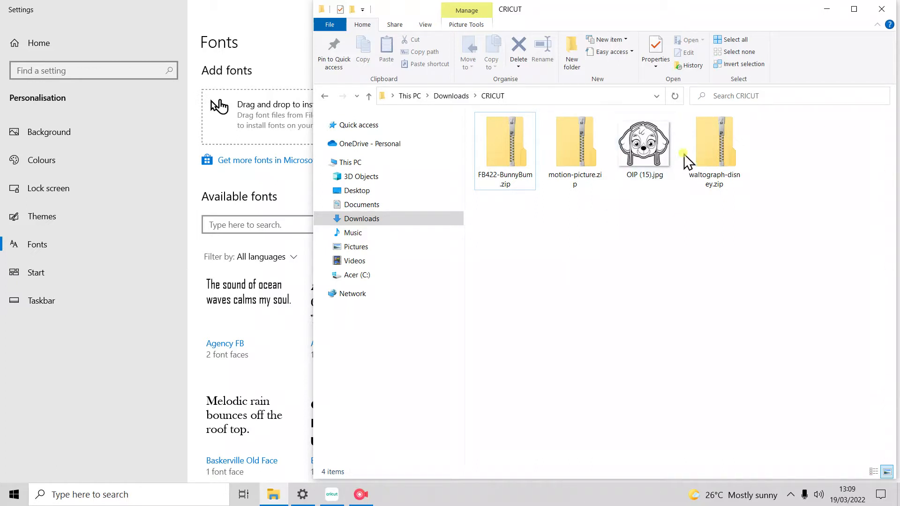
# Extract waltograph-disney.zip to the waltograph-disney folder inside CRICUT, and close the window that shows the extracted files
pyautogui.click(704, 156)
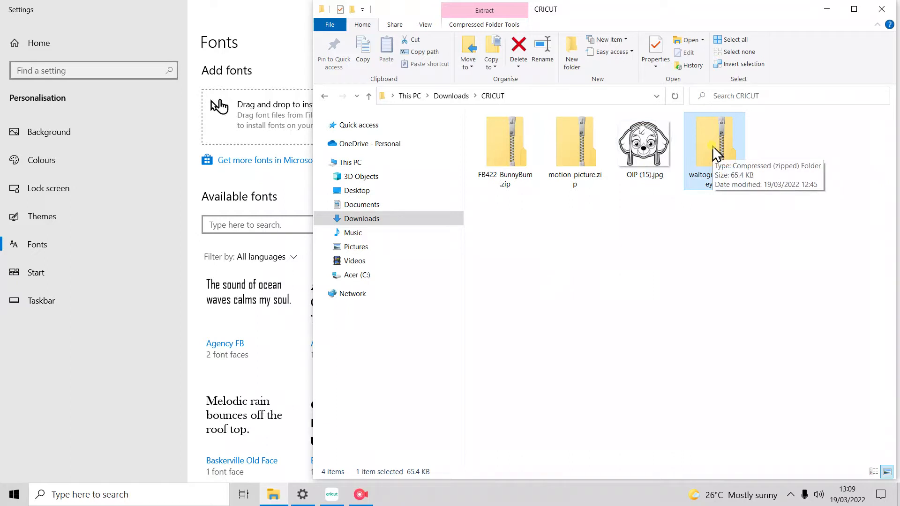
pyautogui.click(713, 147)
pyautogui.rightClick(712, 146)
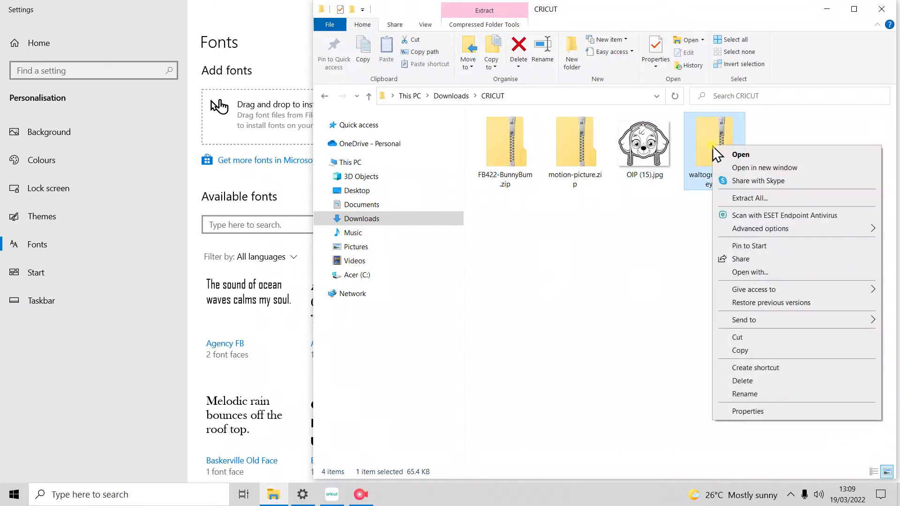
pyautogui.click(731, 199)
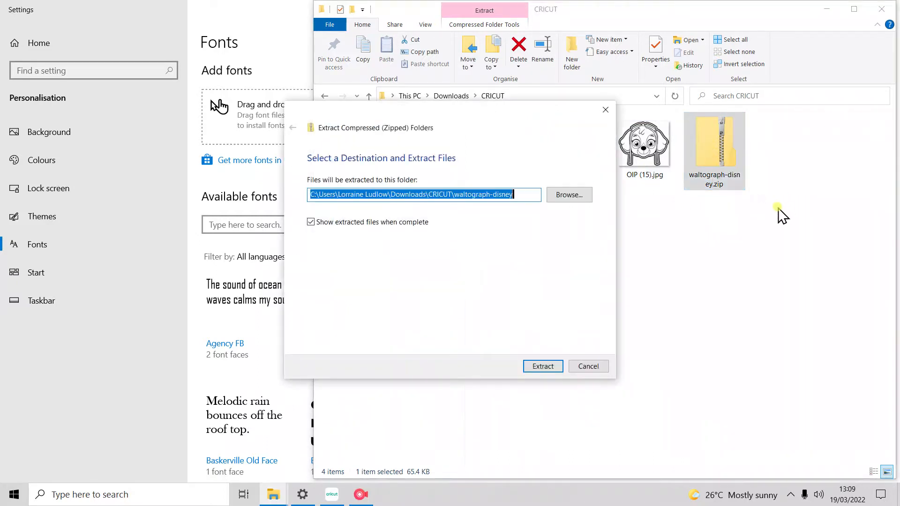
pyautogui.click(535, 366)
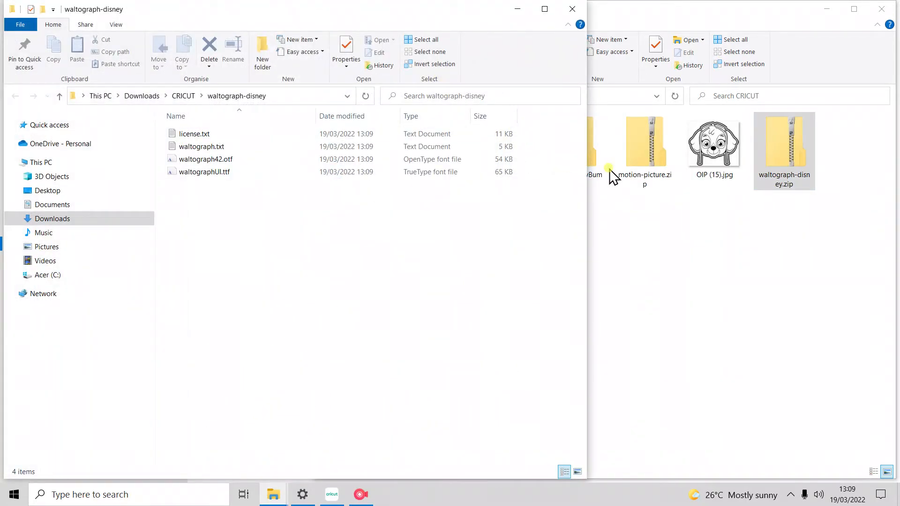
pyautogui.click(572, 9)
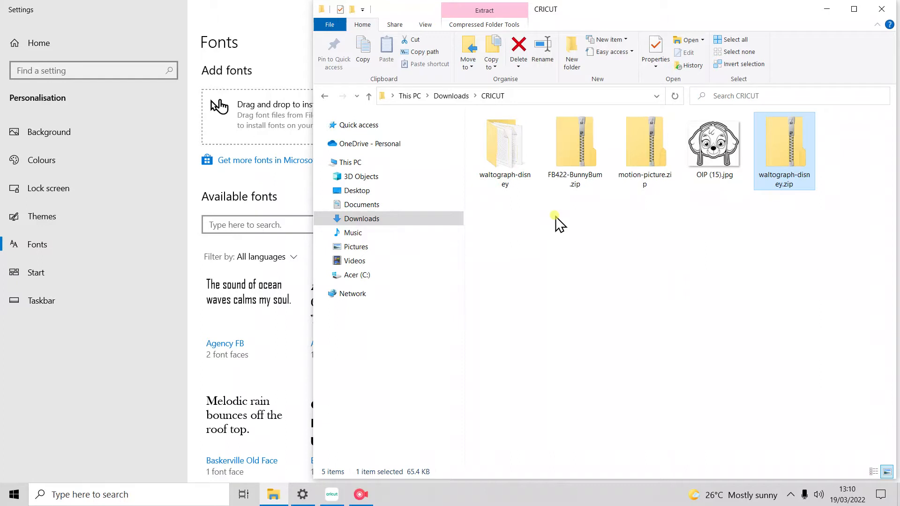
# Open the extracted waltograph-disney folder, preview the waltographUI.ttf font and close the preview
pyautogui.doubleClick(499, 166)
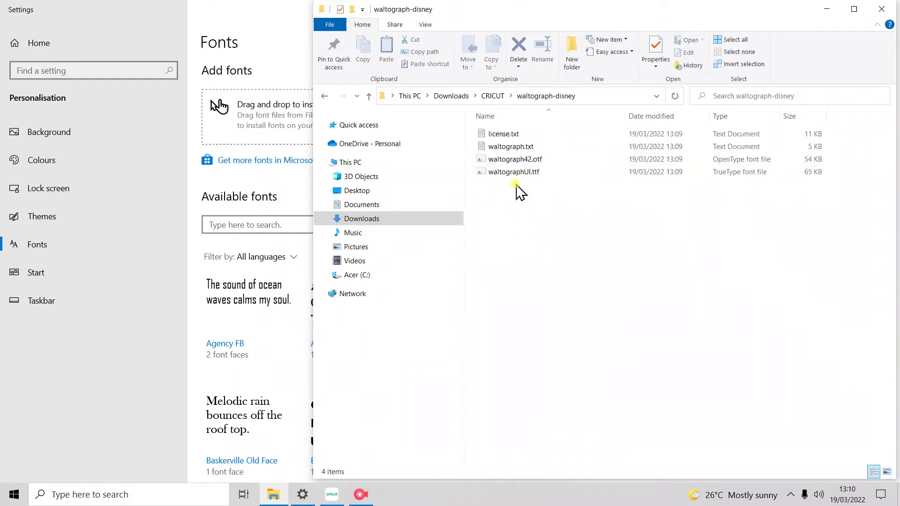
pyautogui.doubleClick(523, 171)
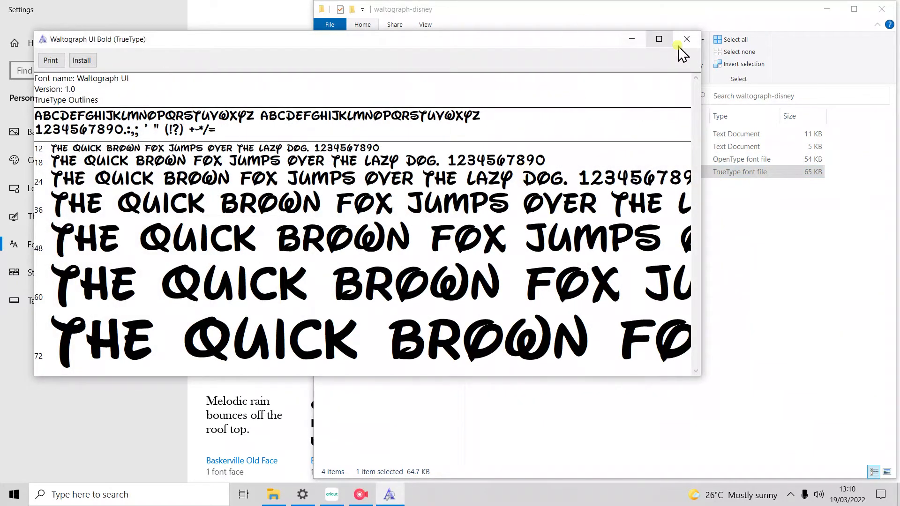
pyautogui.click(693, 43)
# Install waltographUI.ttf from the waltograph-disney folder through the Windows Fonts settings
pyautogui.click(233, 26)
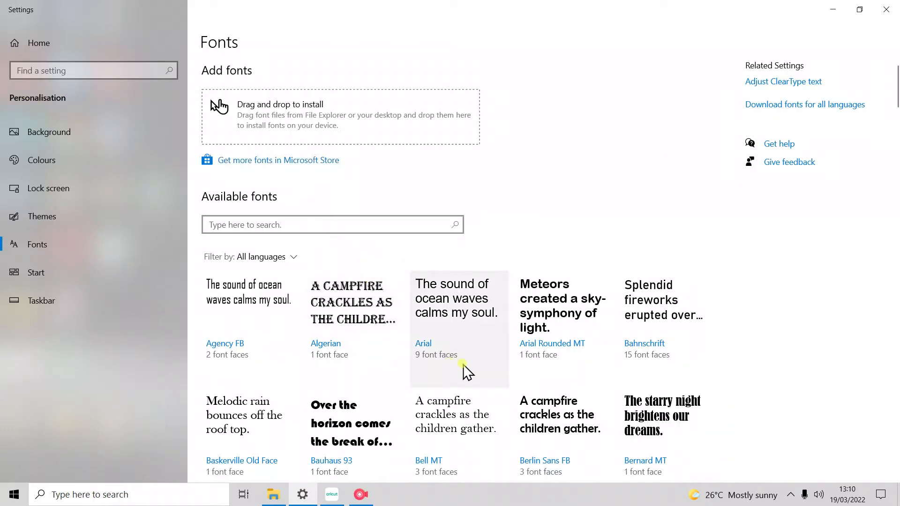
pyautogui.moveTo(267, 500)
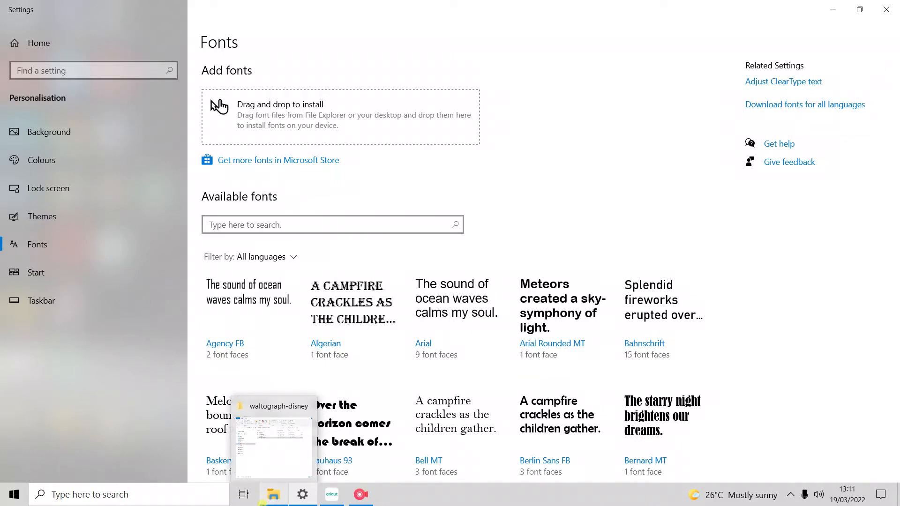
pyautogui.click(270, 497)
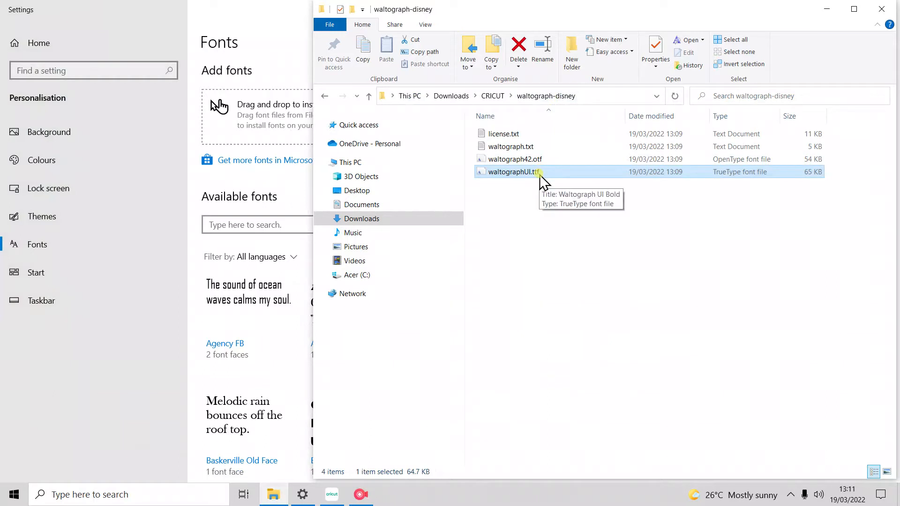
pyautogui.moveTo(541, 174); pyautogui.dragTo(267, 130)
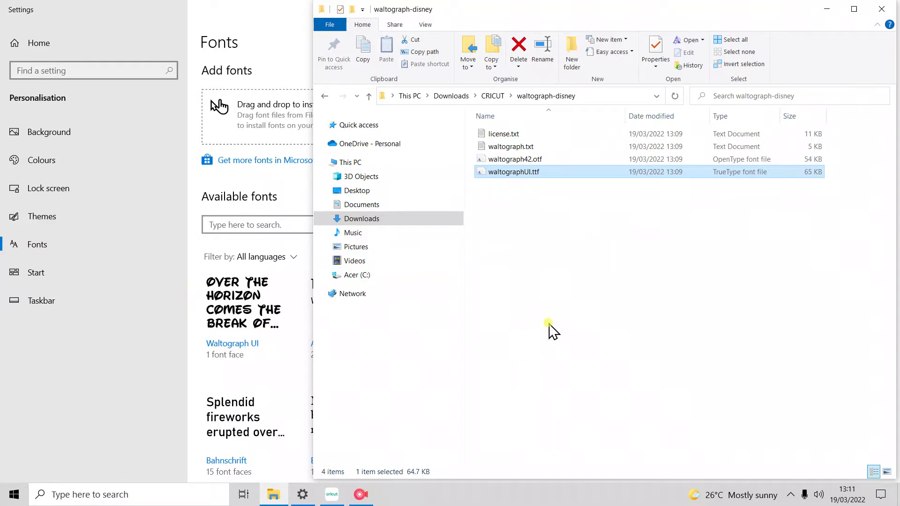
# Switch to Cricut Design Space and quit the program
pyautogui.click(331, 494)
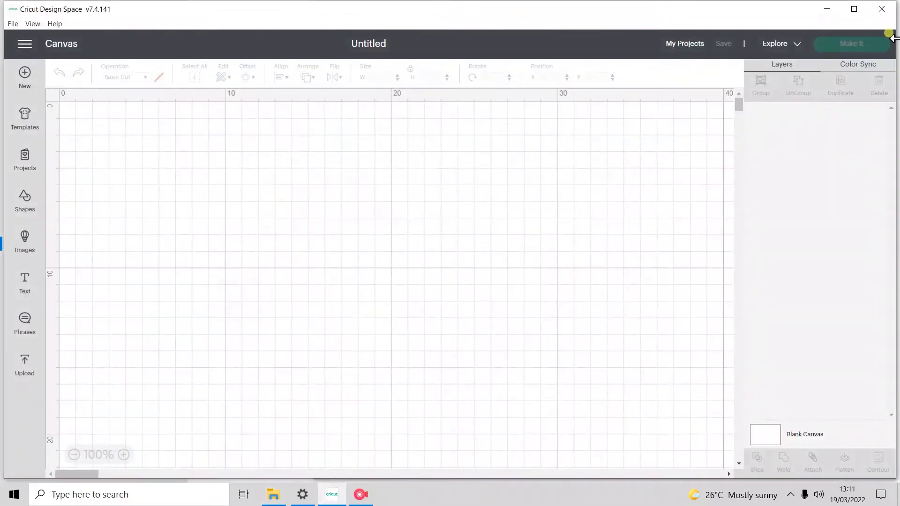
pyautogui.click(888, 10)
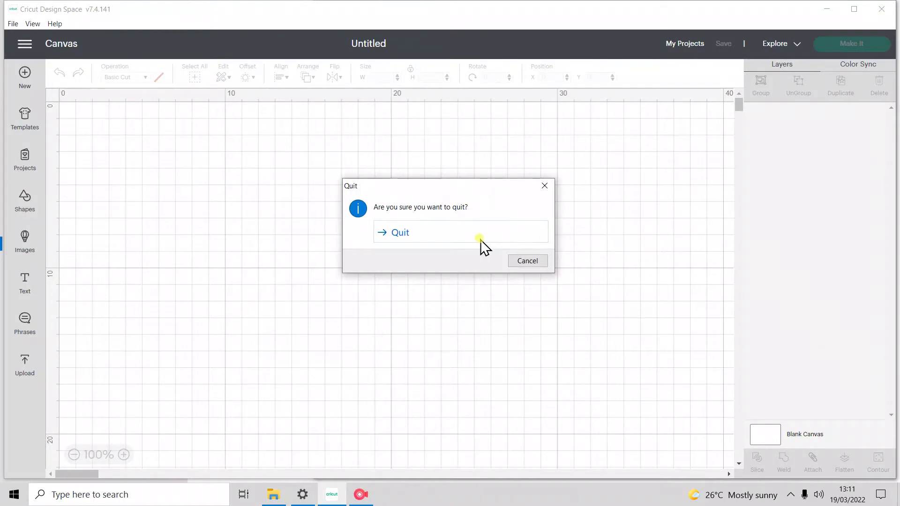
pyautogui.click(481, 240)
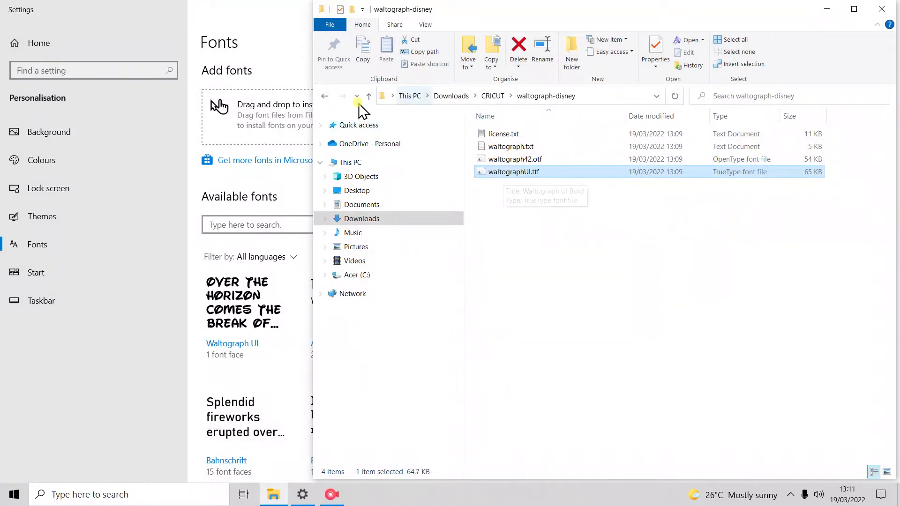
# Extract motion-picture.zip in the CRICUT folder and install MotionPicture_PersonalUseOnly.ttf through the Windows Fonts settings
pyautogui.click(325, 96)
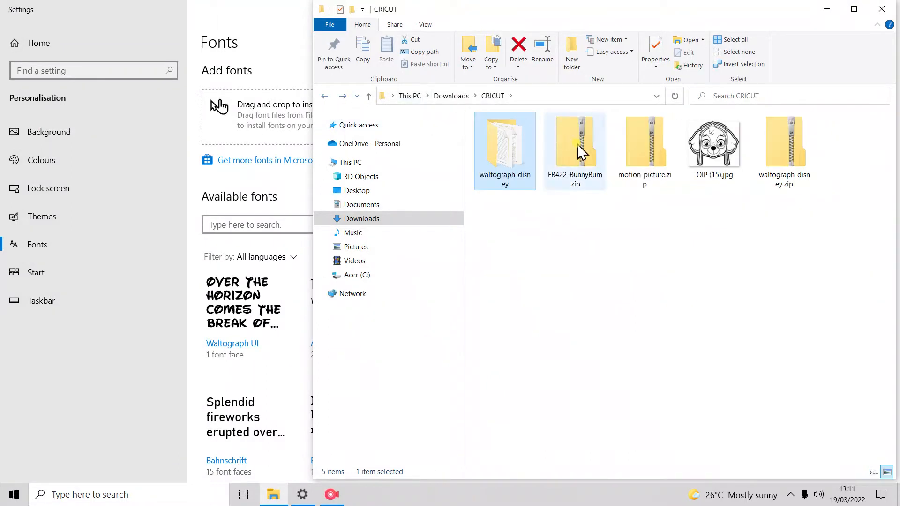
pyautogui.rightClick(624, 153)
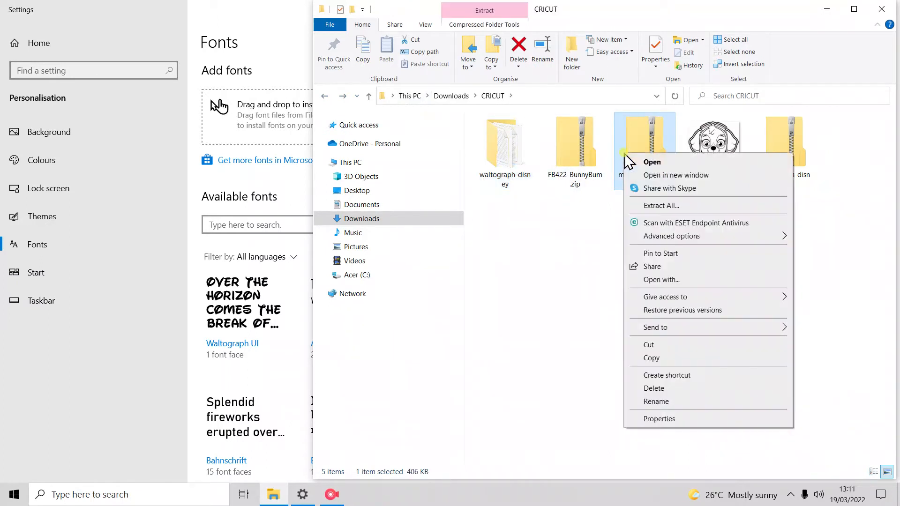
pyautogui.click(663, 205)
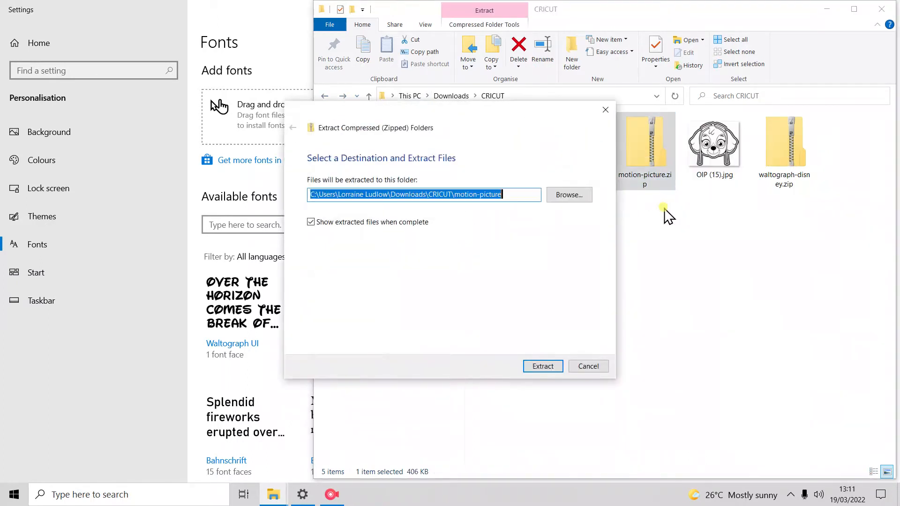
pyautogui.click(550, 367)
pyautogui.doubleClick(504, 143)
pyautogui.moveTo(693, 177); pyautogui.dragTo(253, 125)
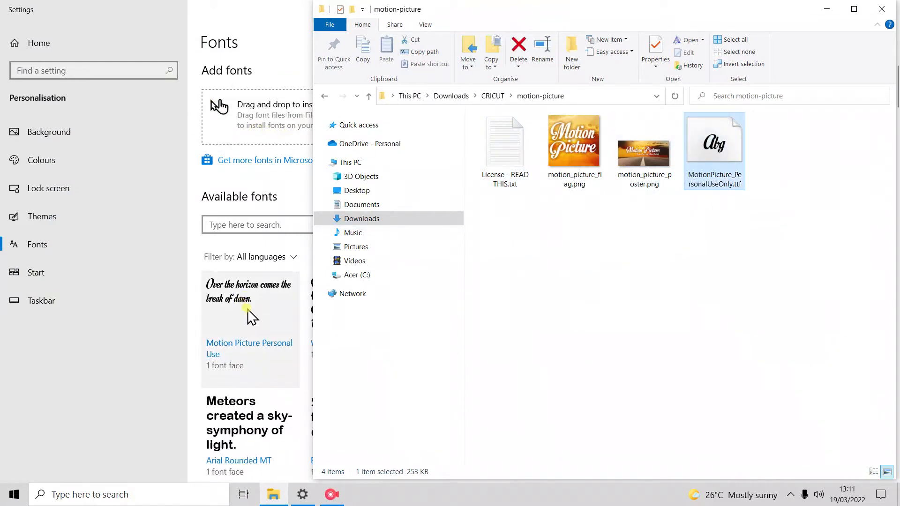
# Relaunch Cricut Design Space and start a new blank project
pyautogui.click(14, 495)
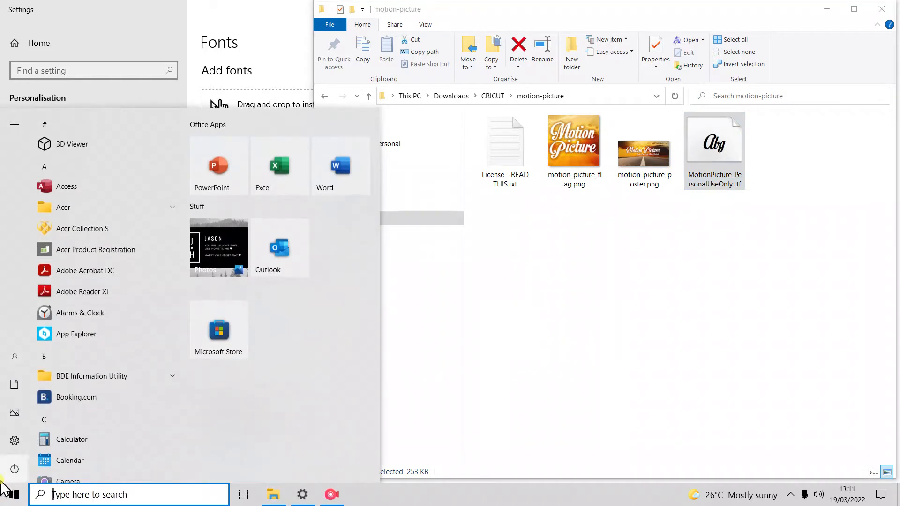
pyautogui.scroll(-3, 115, 310)
pyautogui.scroll(-3, 111, 320)
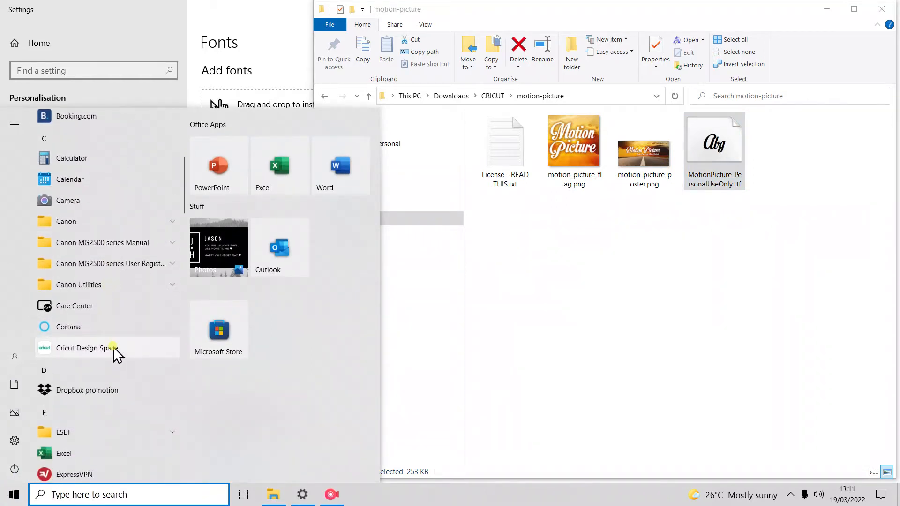
pyautogui.click(112, 347)
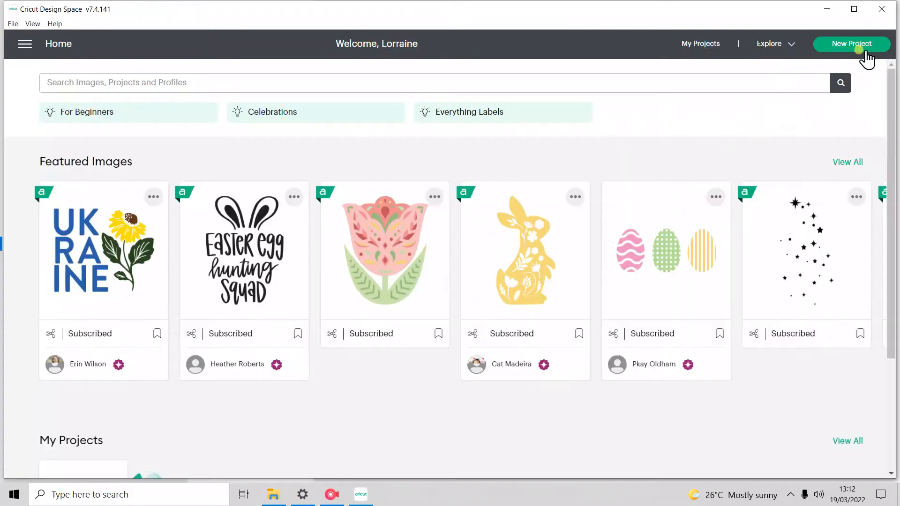
pyautogui.click(862, 44)
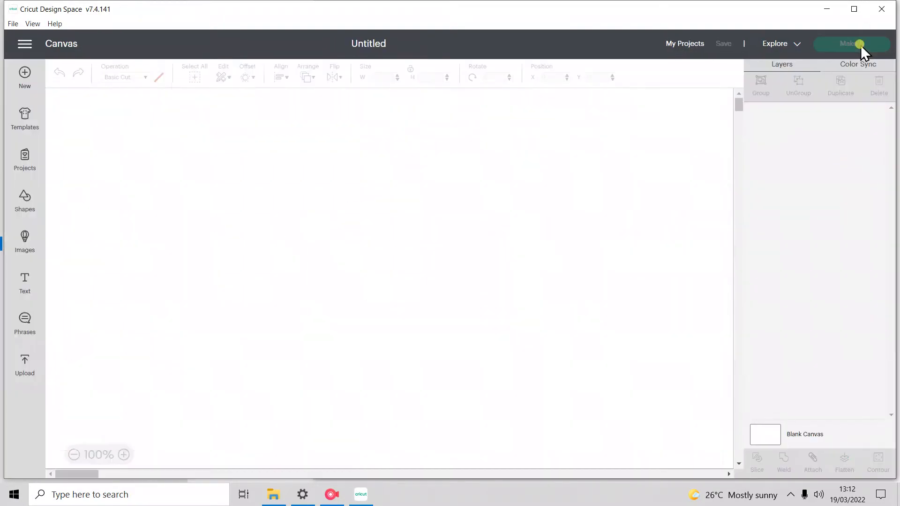
# Add a text object reading "Walt Disney" to the canvas, without a trailing space or extra line
pyautogui.click(14, 294)
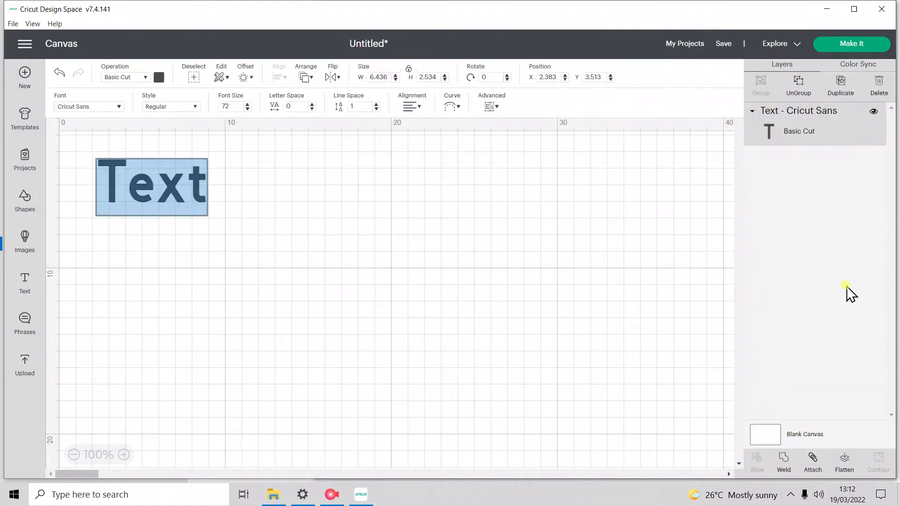
pyautogui.write('Walt')
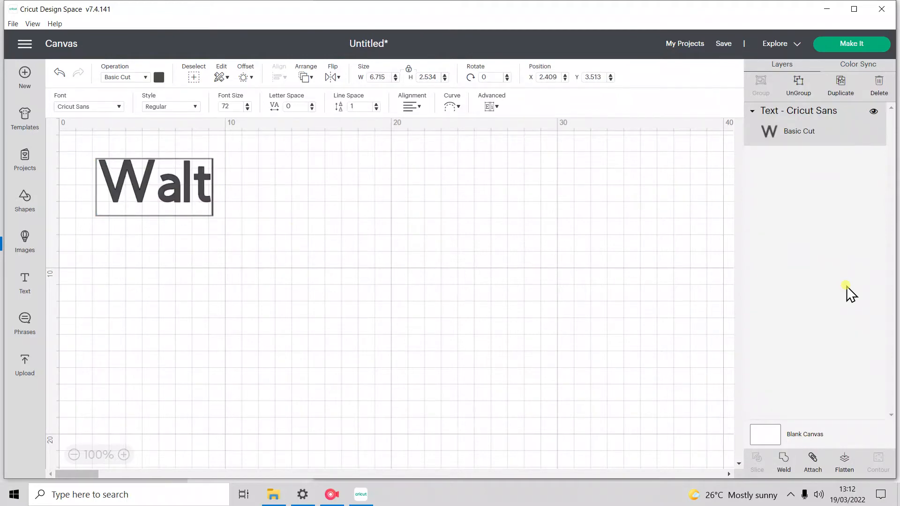
pyautogui.write(' Disney')
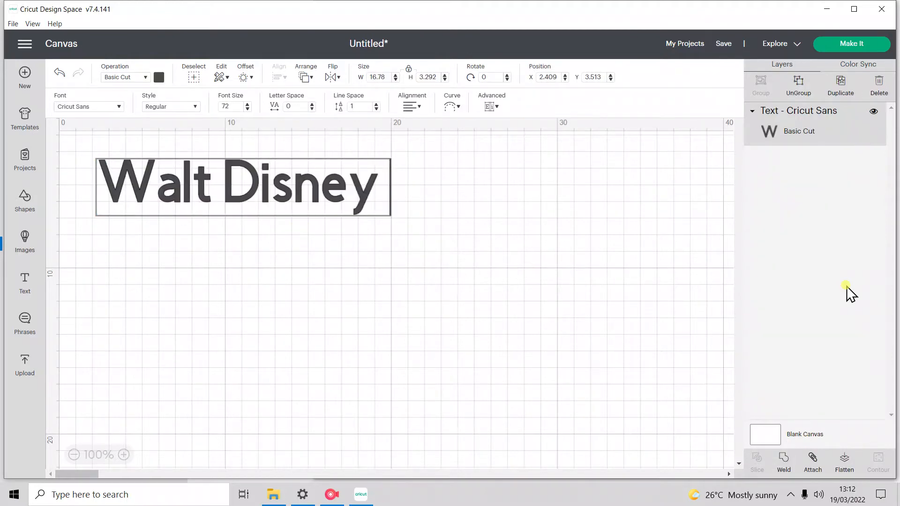
pyautogui.press('BackSpace')
pyautogui.press('Return')
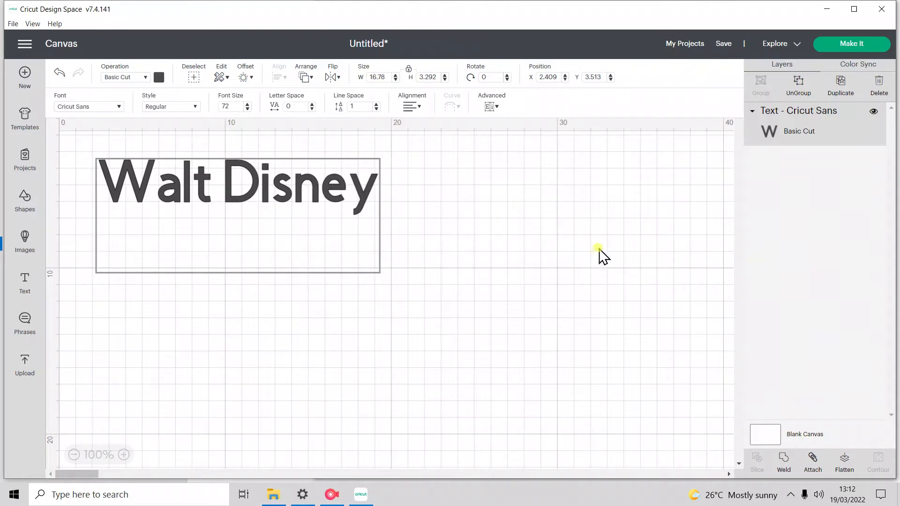
pyautogui.press('BackSpace')
# Search the system fonts for "walt" and apply Waltograph UI to the Walt Disney text
pyautogui.click(88, 107)
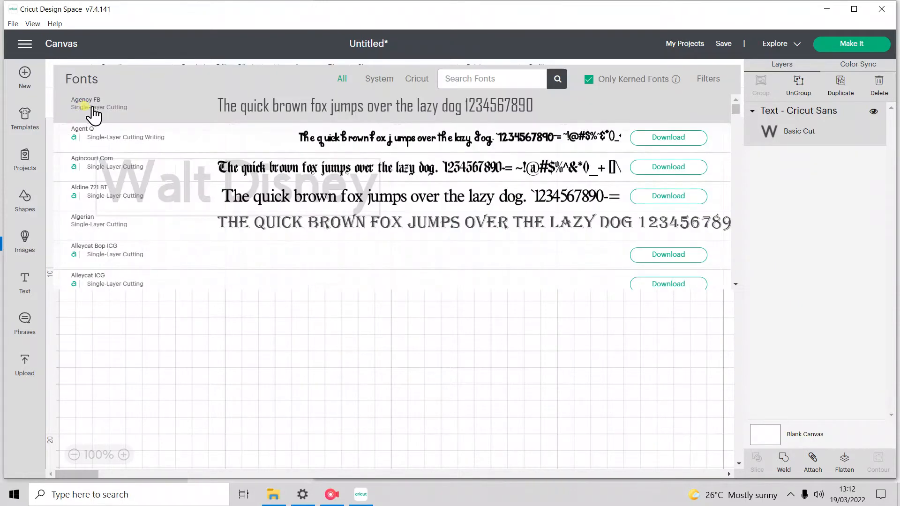
pyautogui.click(375, 81)
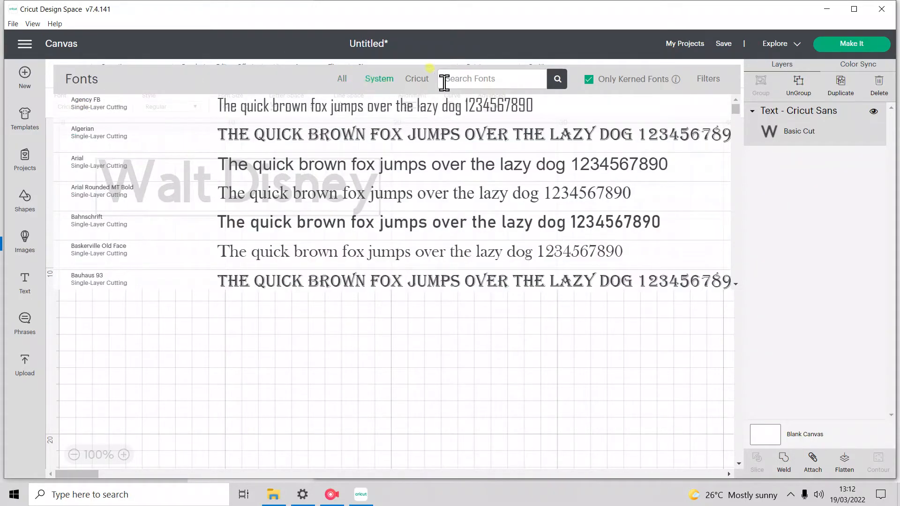
pyautogui.click(471, 78)
pyautogui.write('walt')
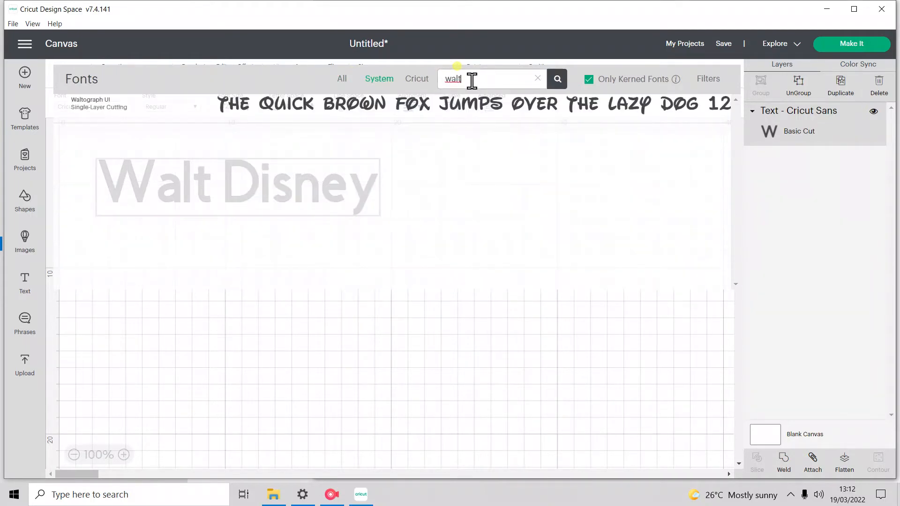
pyautogui.click(412, 112)
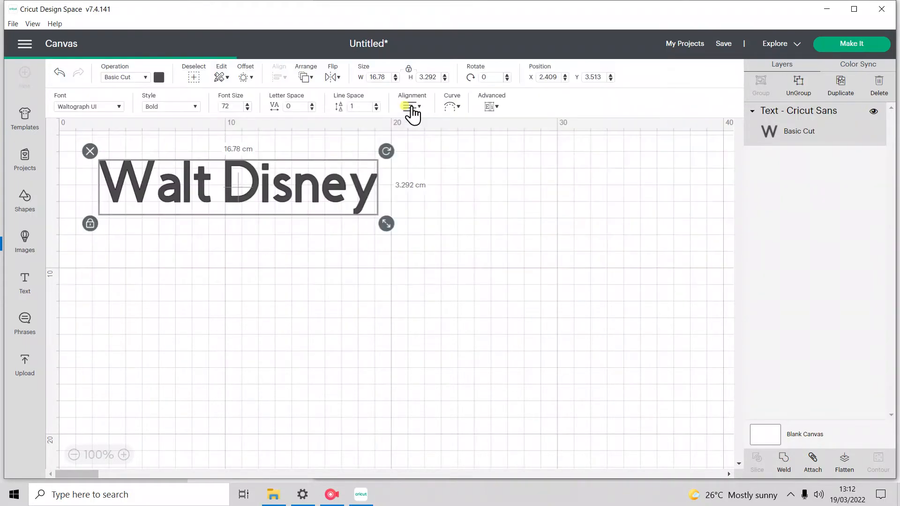
# Enlarge the Walt Disney text to about 32 cm wide, and delete it from the canvas
pyautogui.click(553, 255)
pyautogui.click(412, 182)
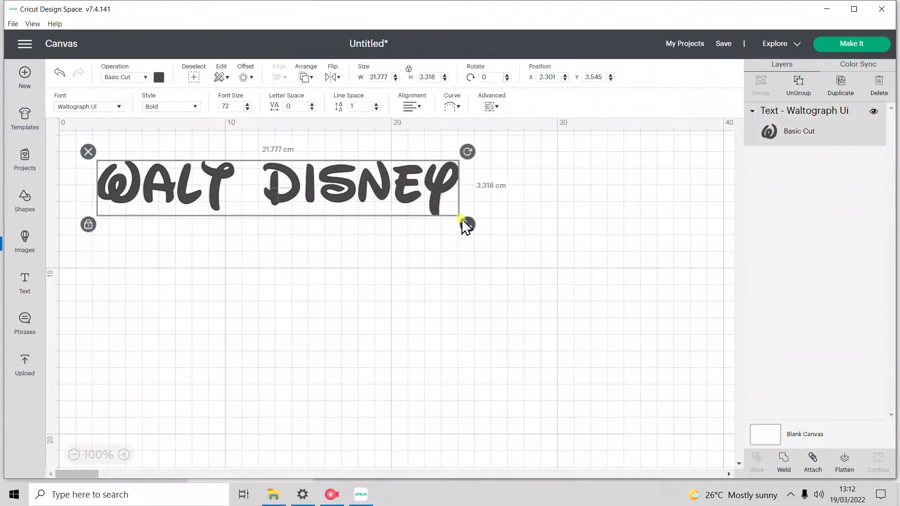
pyautogui.moveTo(468, 224); pyautogui.dragTo(580, 302)
pyautogui.click(596, 301)
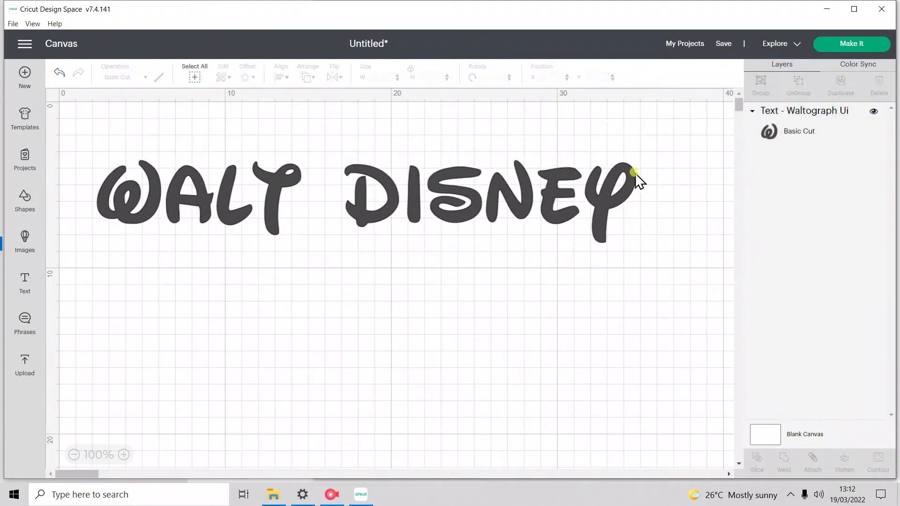
pyautogui.click(551, 207)
pyautogui.press('Delete')
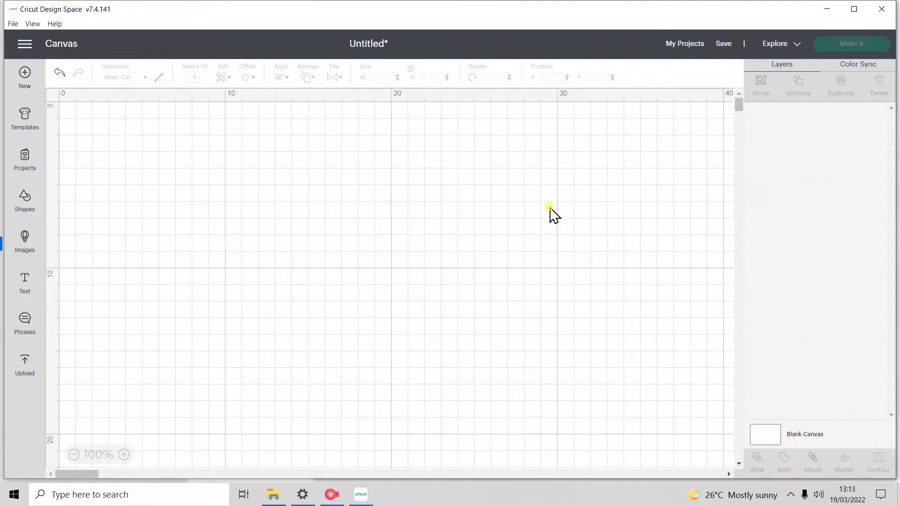
# Start an image upload and open OIP (15).jpg from the CRICUT downloads folder
pyautogui.click(25, 364)
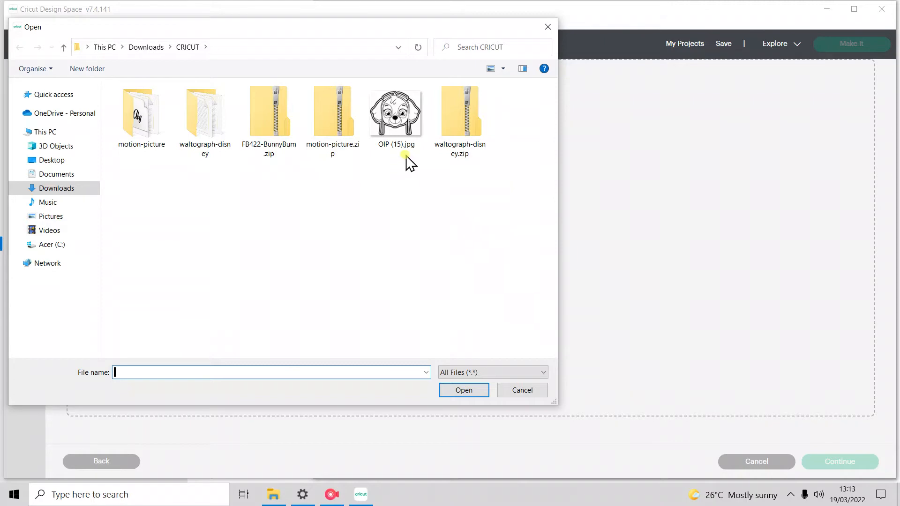
pyautogui.click(410, 154)
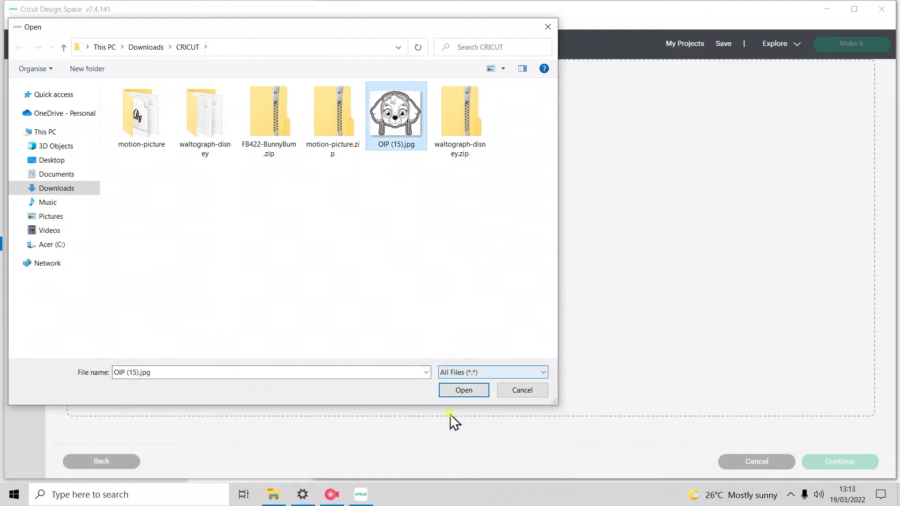
pyautogui.click(464, 392)
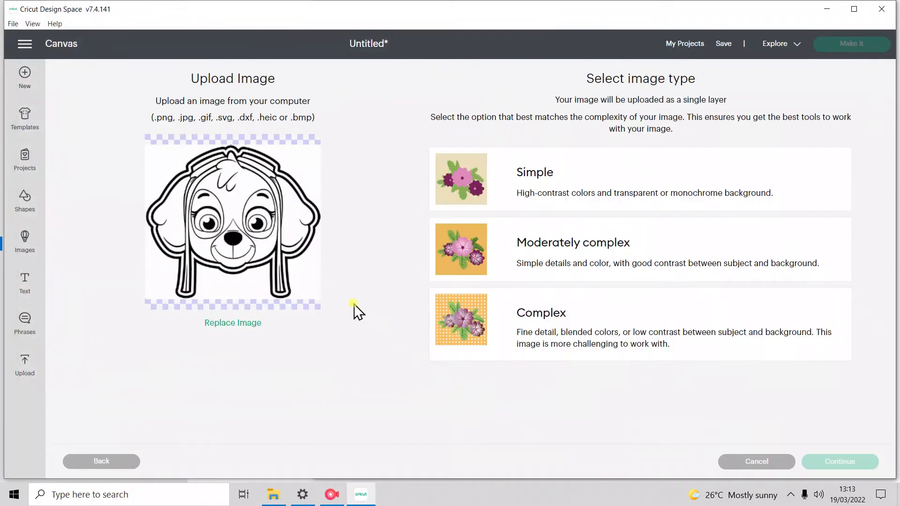
# Set the uploaded image's type to Simple, after trying Moderately complex and Complex, and continue to the background remover
pyautogui.click(543, 193)
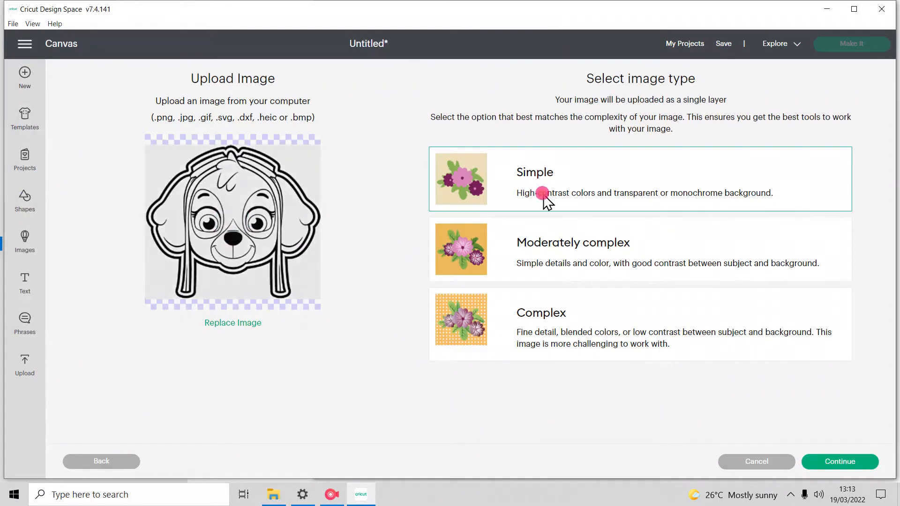
pyautogui.click(548, 268)
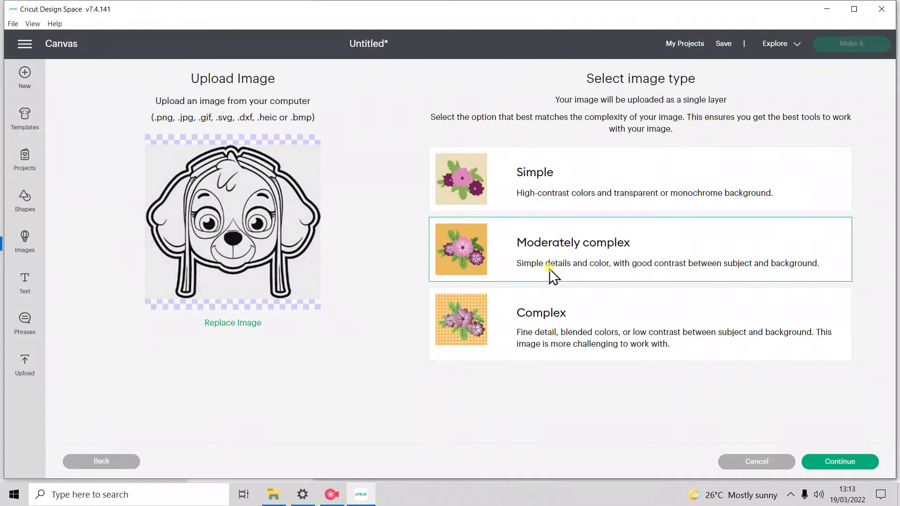
pyautogui.click(557, 328)
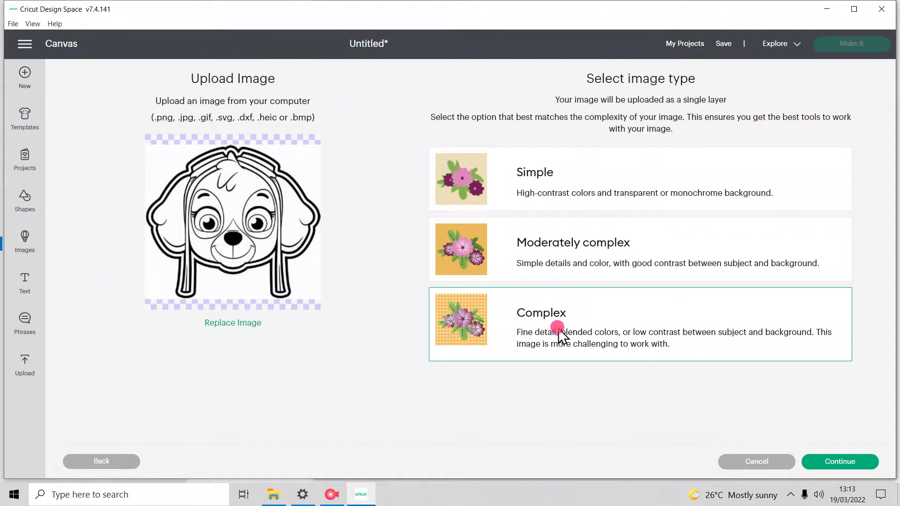
pyautogui.click(605, 191)
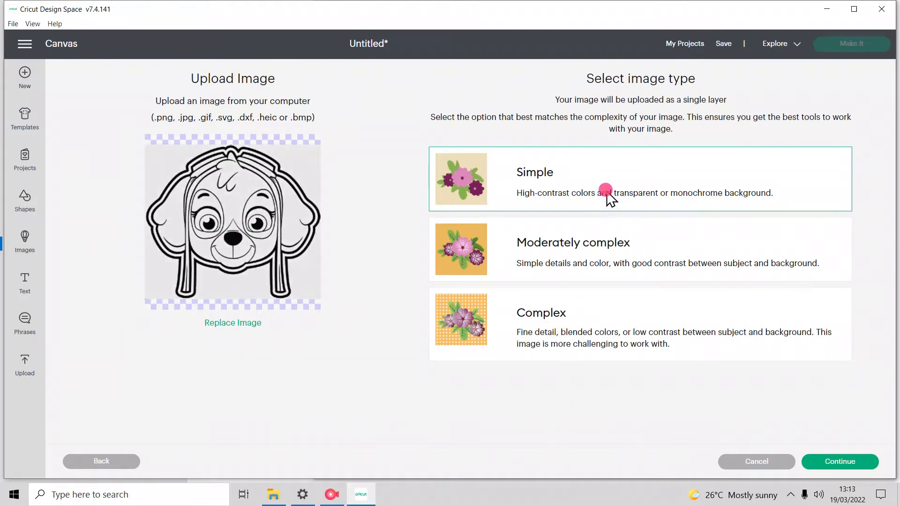
pyautogui.click(861, 460)
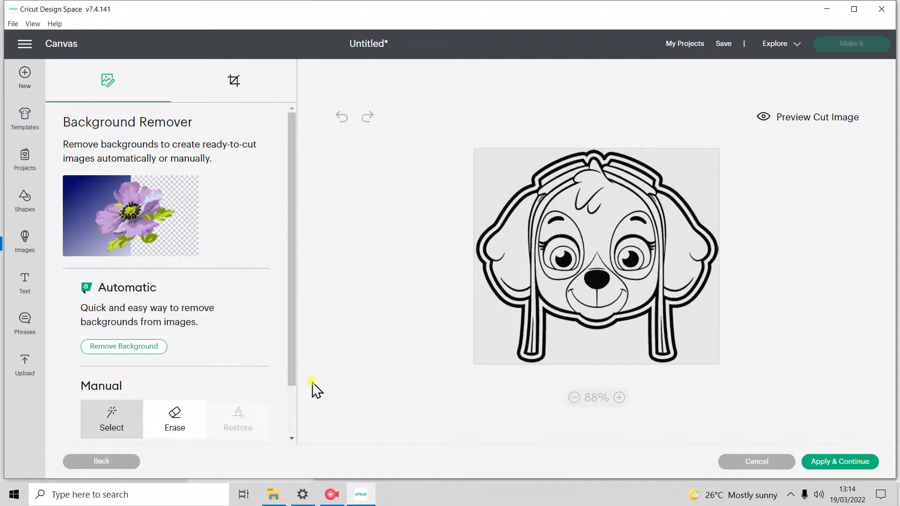
# Try the automatic background removal on the dog image and revert it
pyautogui.click(123, 347)
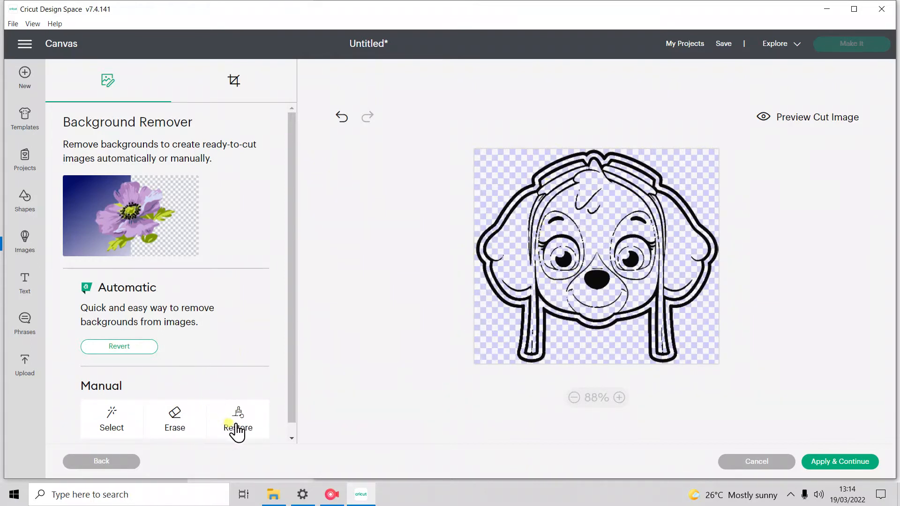
pyautogui.click(142, 351)
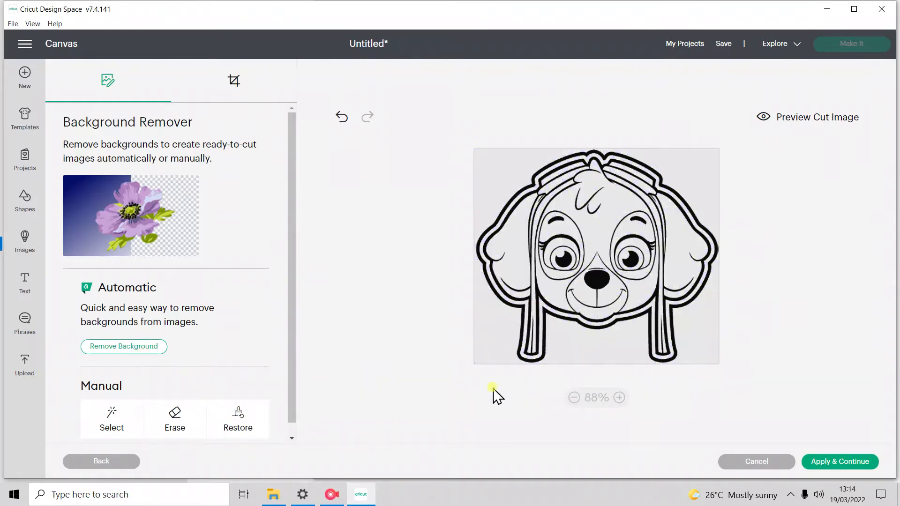
# Remove the white fill from the dog's face and both ears with the manual Select tool
pyautogui.click(113, 420)
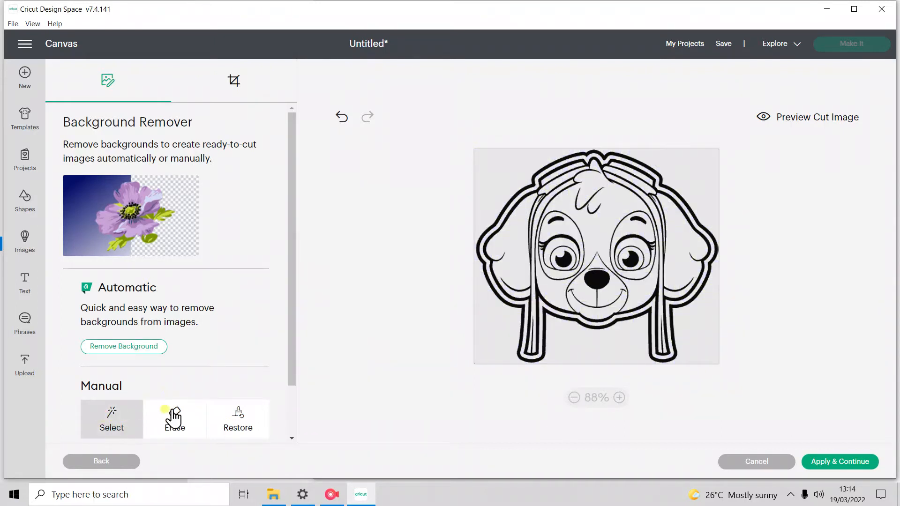
pyautogui.click(595, 217)
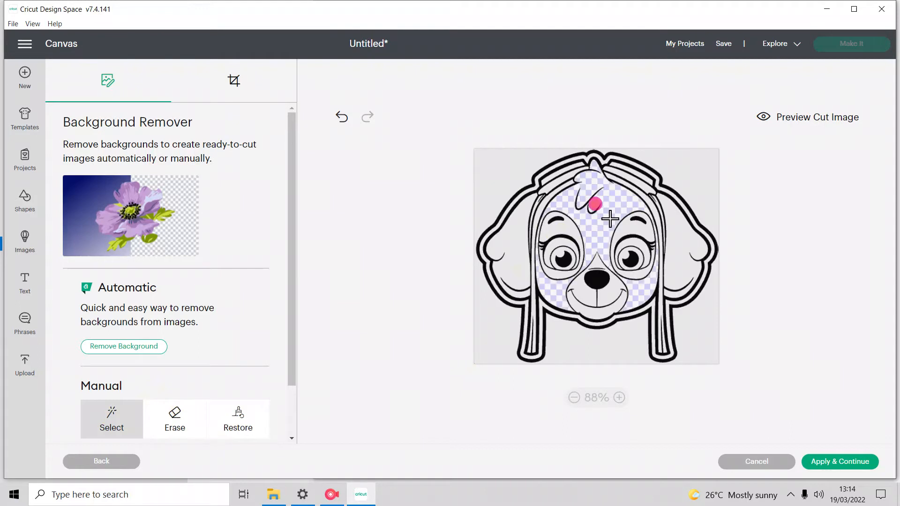
pyautogui.click(660, 224)
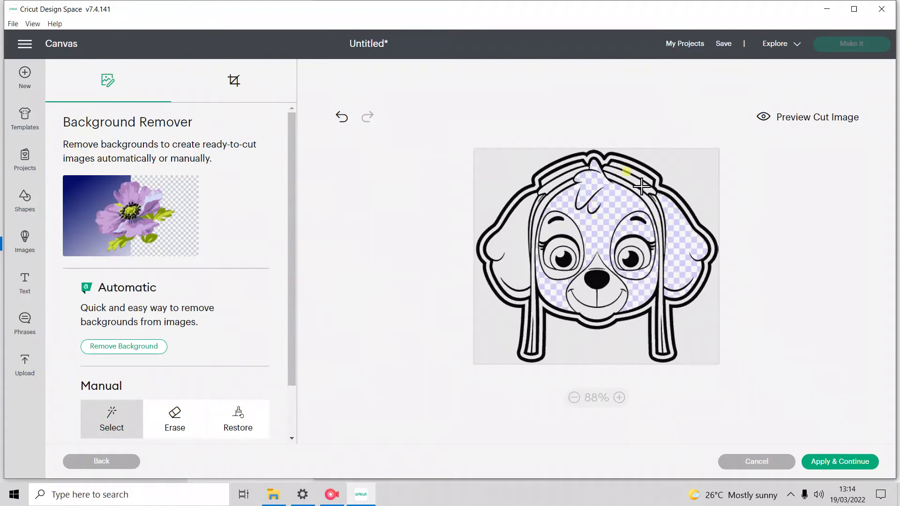
pyautogui.click(521, 226)
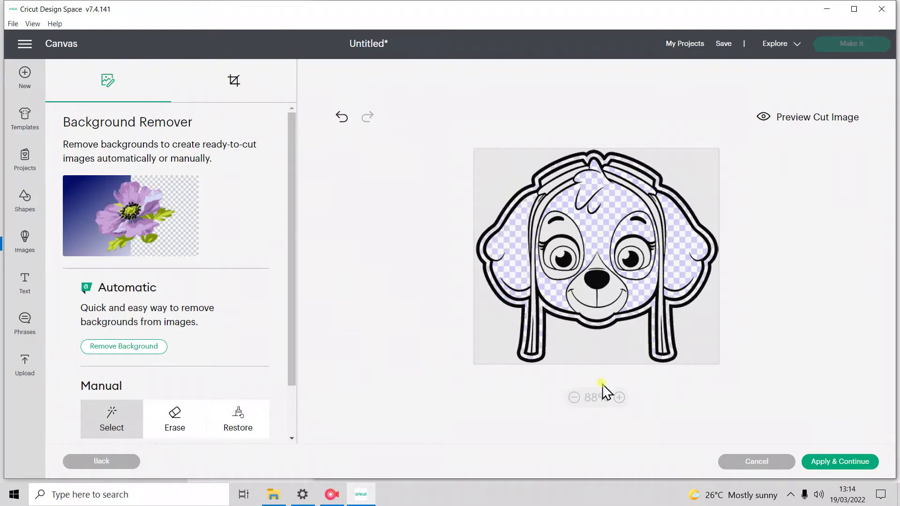
# Remove the white areas inside the headband strips above the dog's forehead
pyautogui.click(620, 397)
pyautogui.click(619, 397)
pyautogui.click(619, 398)
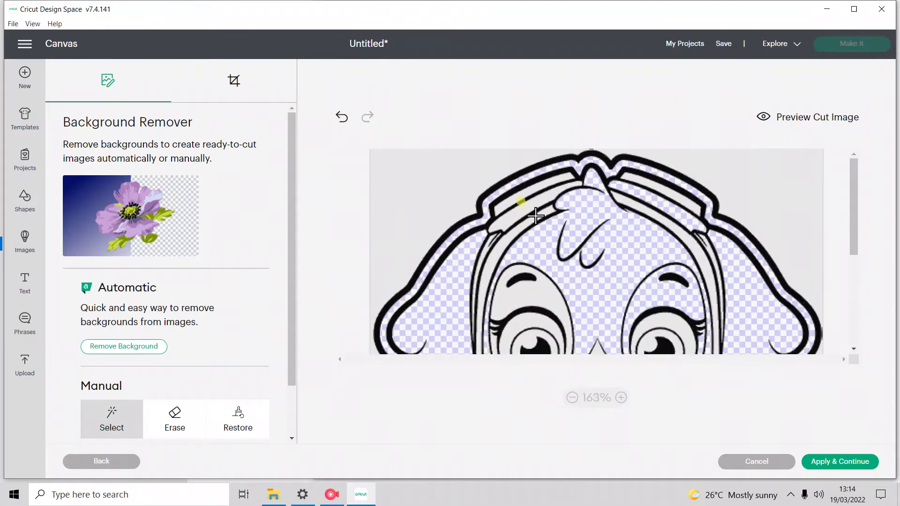
pyautogui.click(533, 190)
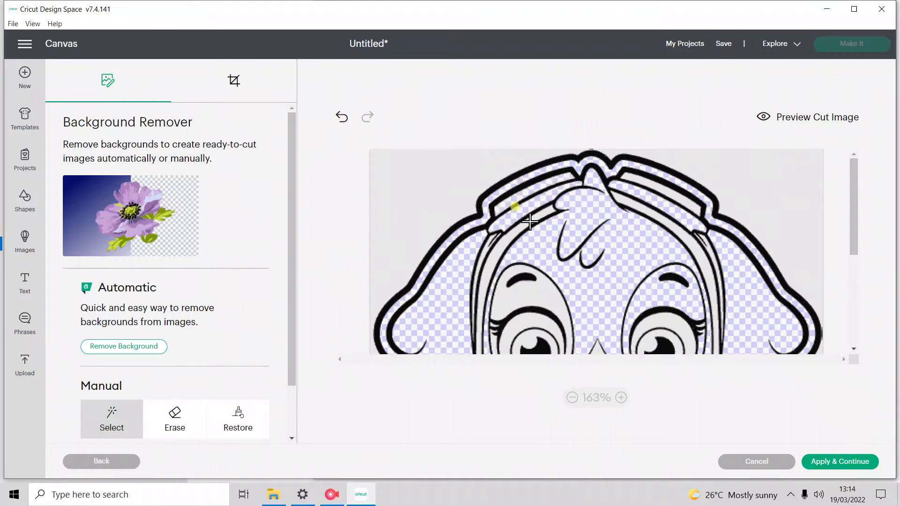
pyautogui.click(517, 231)
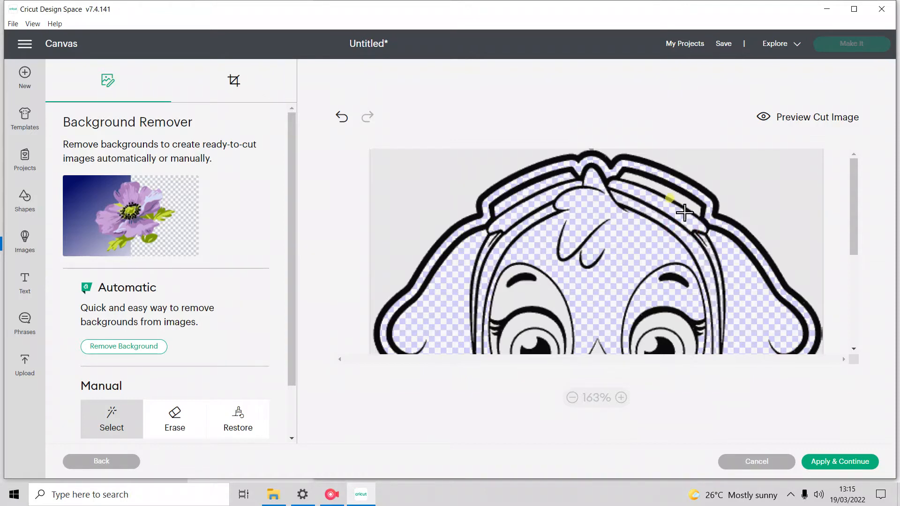
# Remove the white areas around and inside both of the dog's eyes
pyautogui.scroll(-2, 704, 205)
pyautogui.scroll(-4, 704, 205)
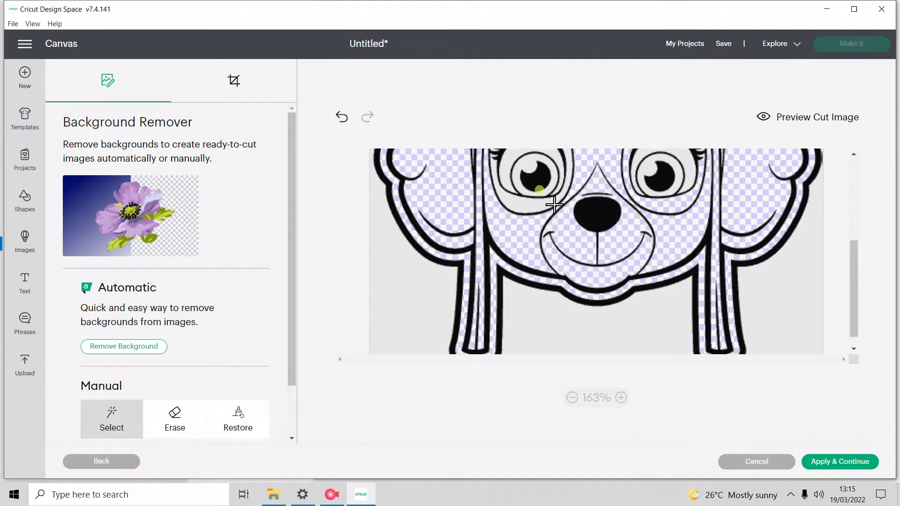
pyautogui.scroll(2, 543, 197)
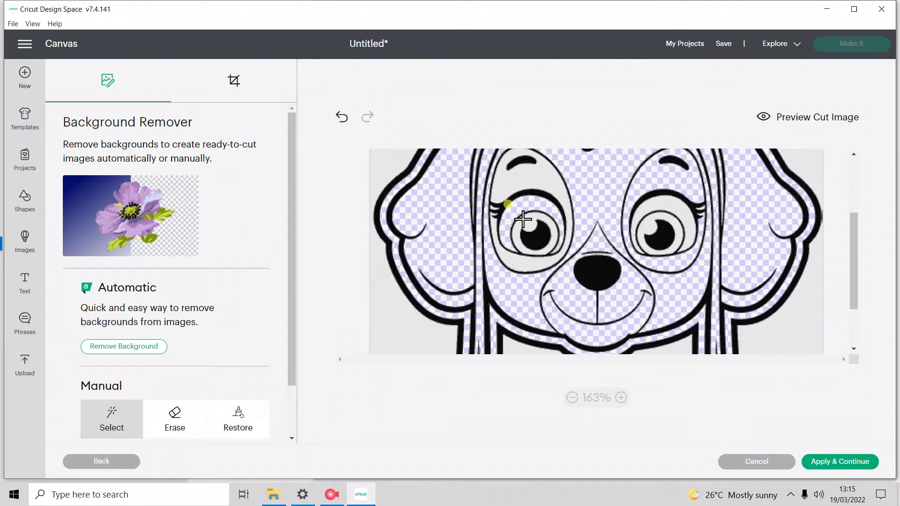
pyautogui.click(530, 183)
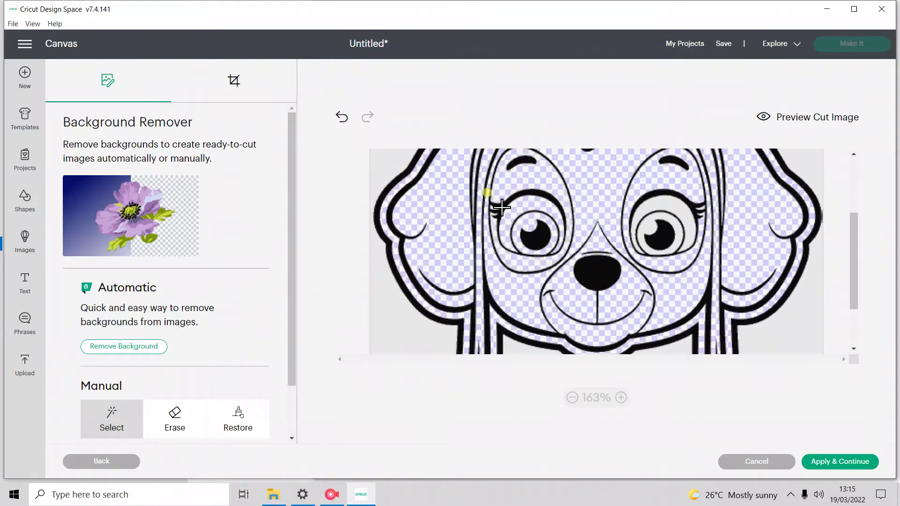
pyautogui.click(668, 209)
pyautogui.click(634, 207)
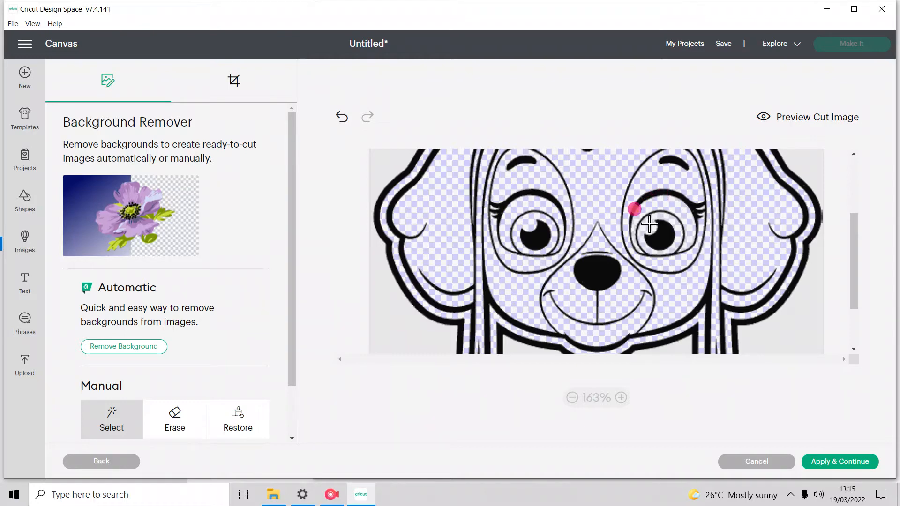
# Check the drawing for leftover white areas and remove the one at the eyelashes on the right side of the face
pyautogui.scroll(-2, 727, 253)
pyautogui.scroll(5, 720, 244)
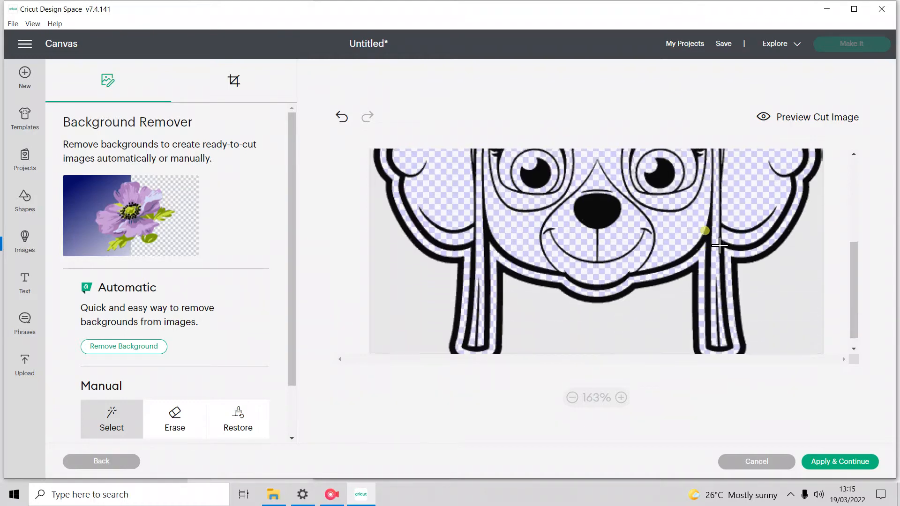
pyautogui.scroll(-1, 657, 239)
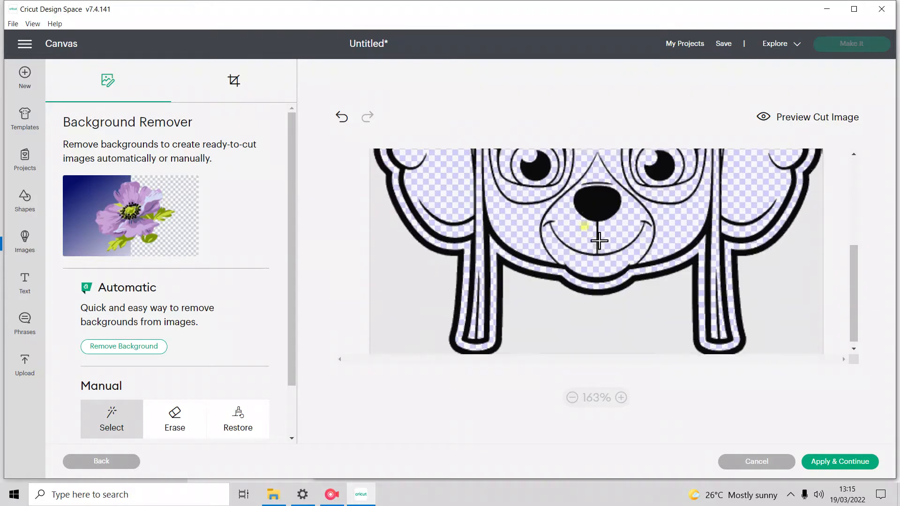
pyautogui.scroll(3, 593, 231)
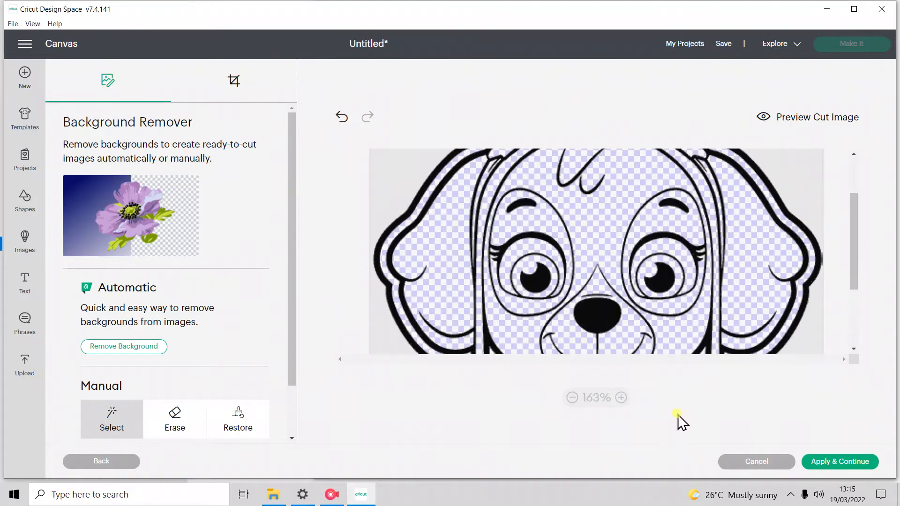
pyautogui.click(621, 397)
pyautogui.click(621, 397)
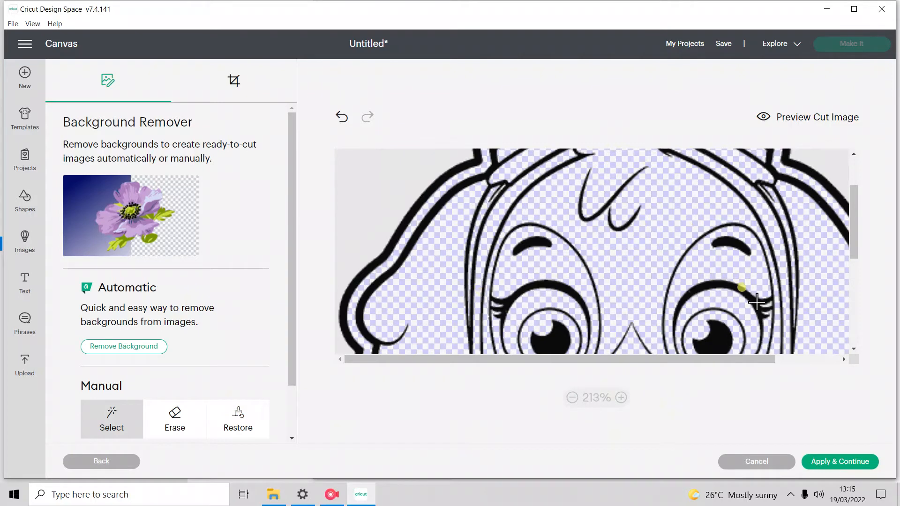
pyautogui.click(770, 306)
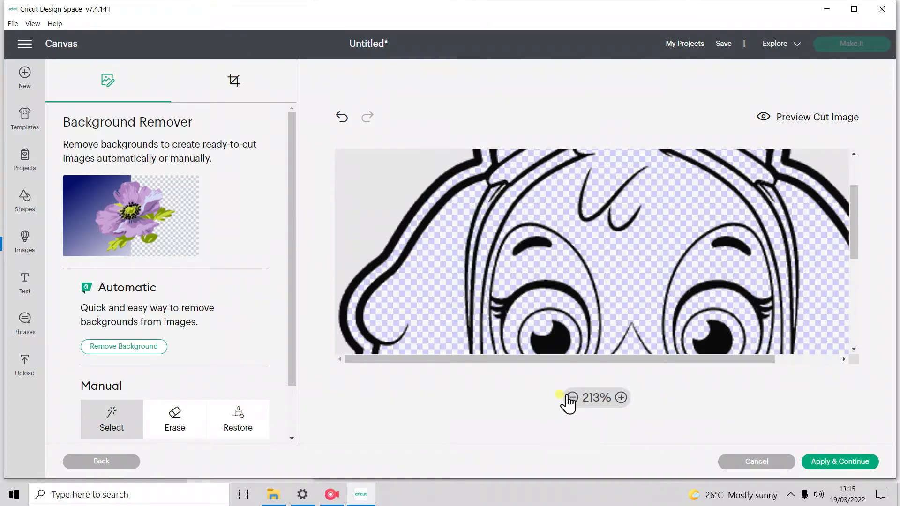
# Remove the outer background surrounding the dog's head
pyautogui.click(572, 398)
pyautogui.click(572, 397)
pyautogui.click(572, 397)
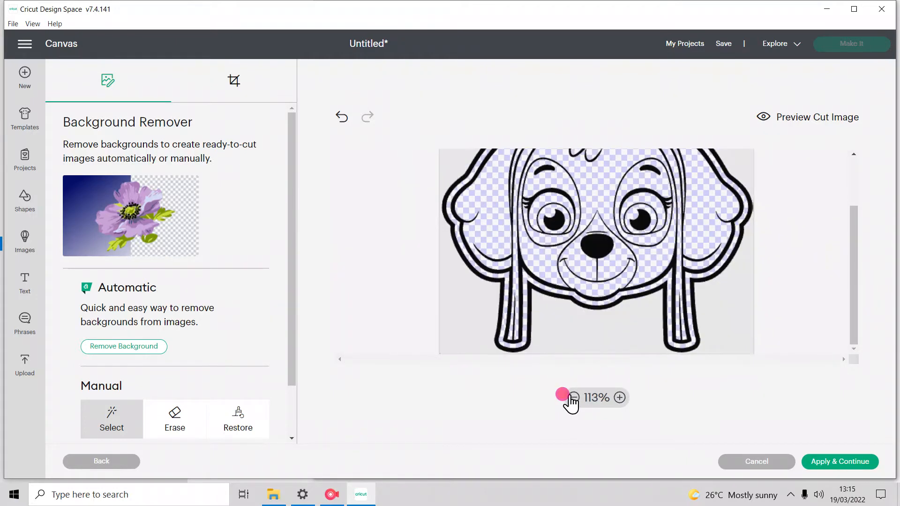
pyautogui.scroll(2, 609, 225)
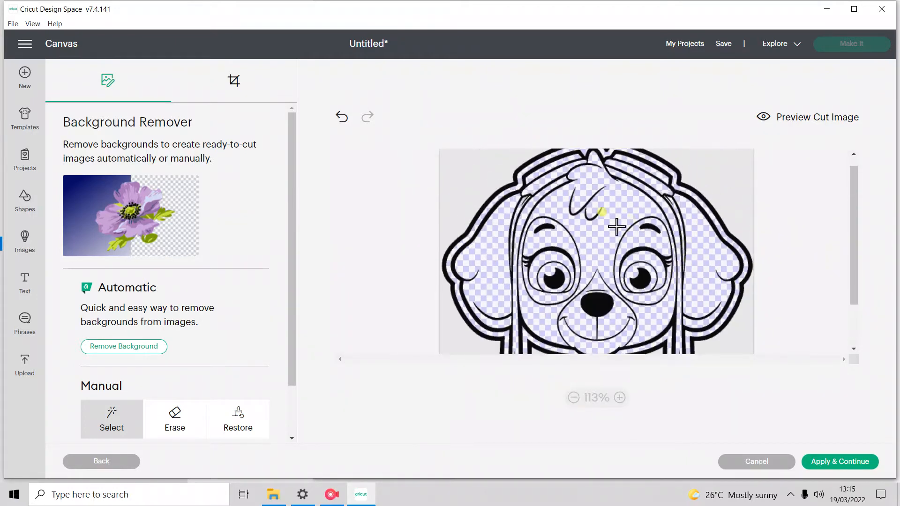
pyautogui.click(473, 199)
pyautogui.scroll(-1, 603, 175)
pyautogui.scroll(2, 613, 232)
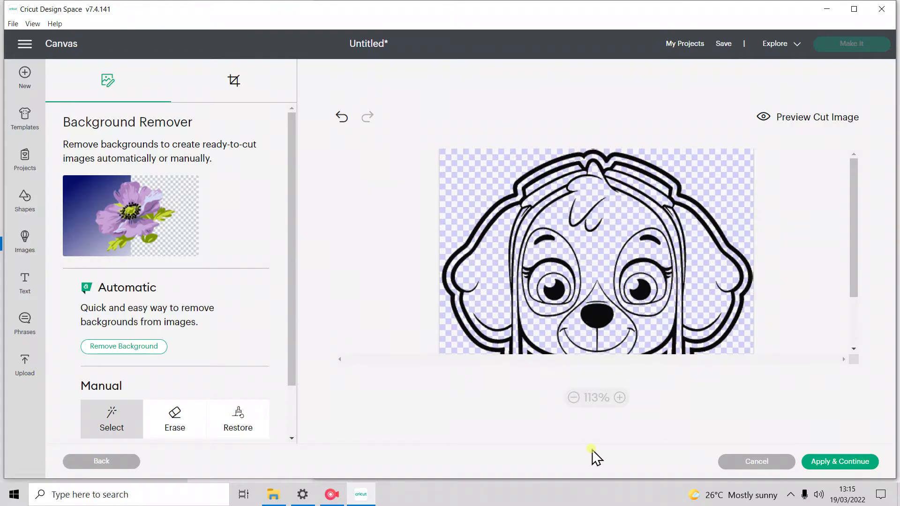
pyautogui.click(573, 398)
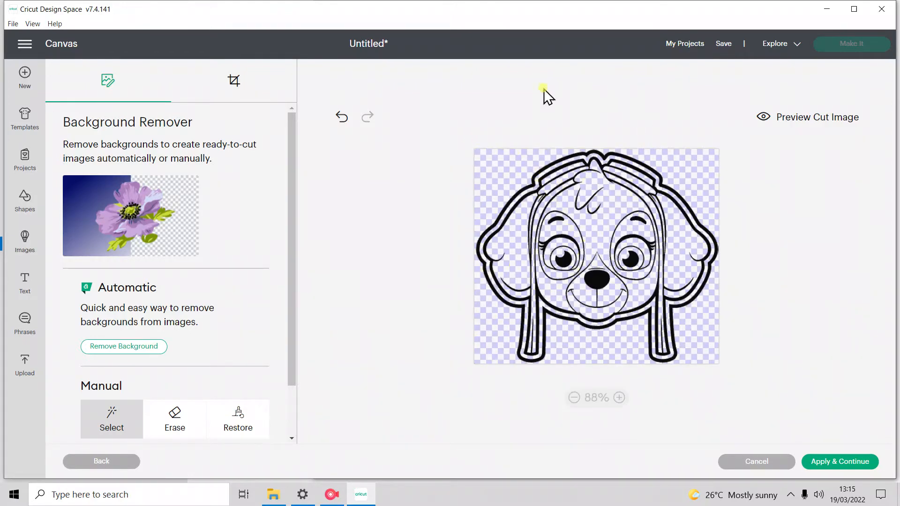
# Try the Erase tool across the dog's face and the Restore tool on its ear, undoing each attempt
pyautogui.click(181, 427)
pyautogui.moveTo(470, 295); pyautogui.dragTo(803, 201)
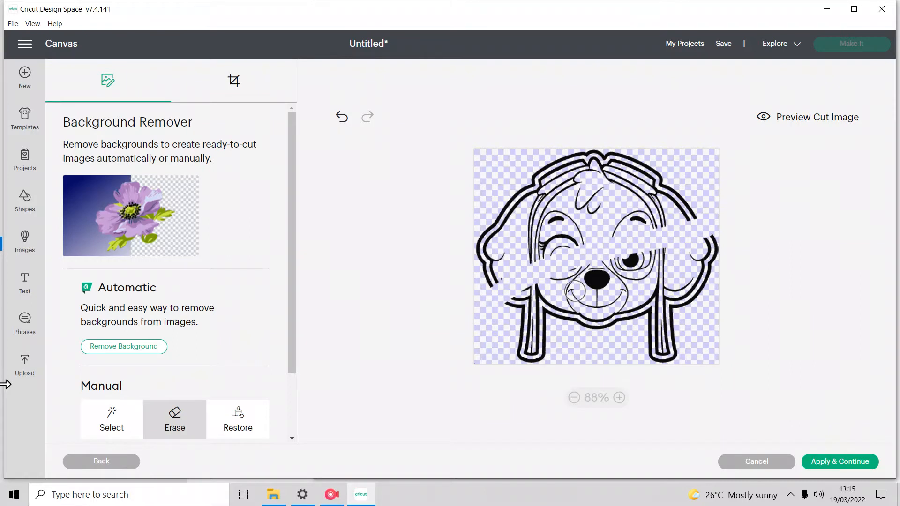
pyautogui.click(338, 122)
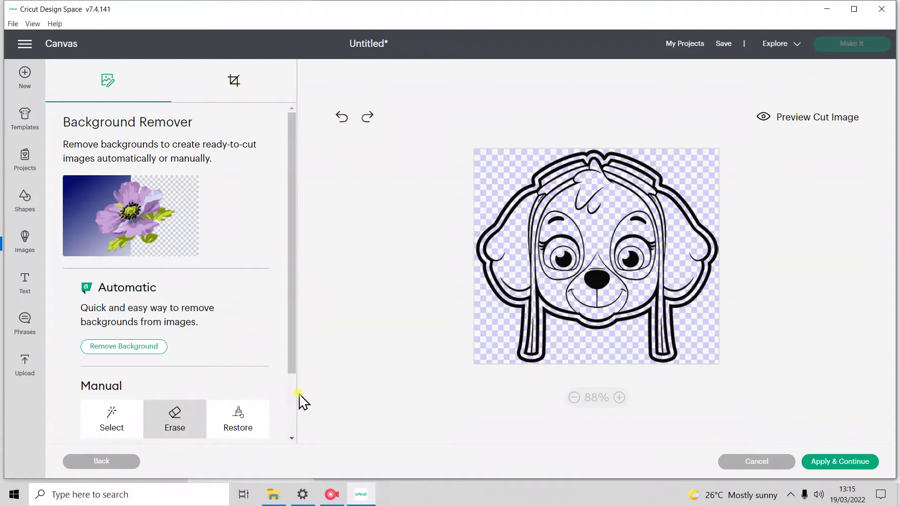
pyautogui.click(248, 417)
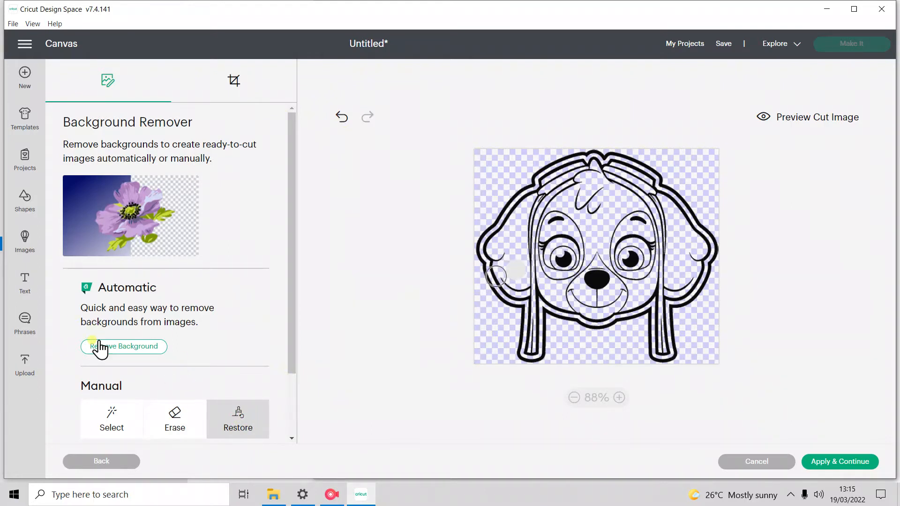
pyautogui.click(342, 117)
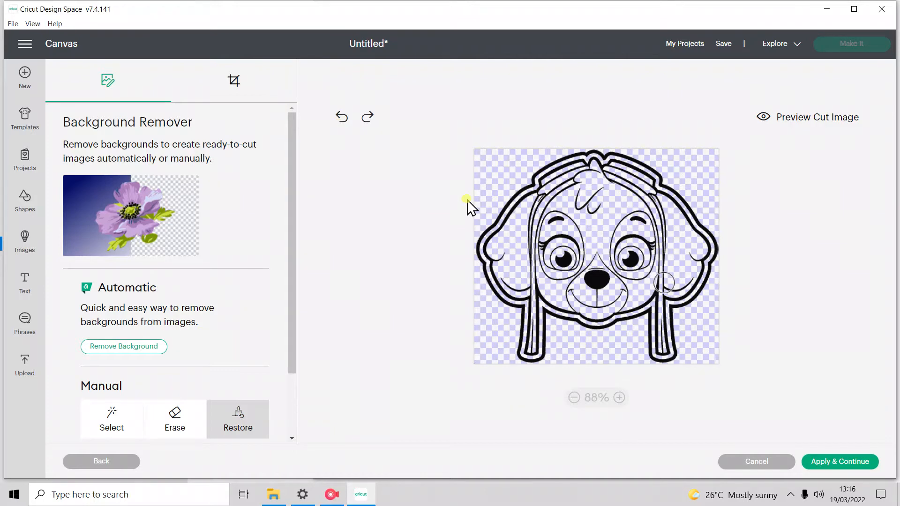
# Apply the background removal and continue to the upload type choice
pyautogui.click(817, 462)
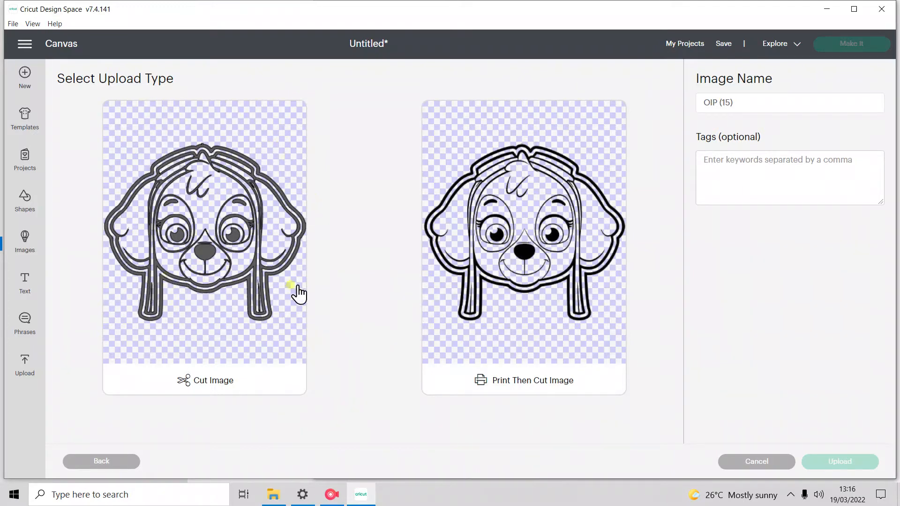
# Apply the background removal again, set the dog drawing's upload type to Cut Image, and upload it
pyautogui.click(214, 382)
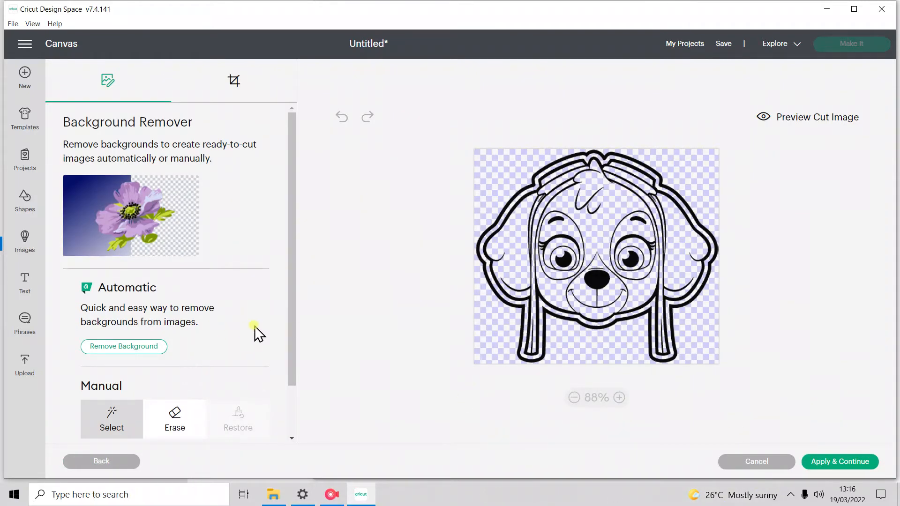
pyautogui.click(844, 461)
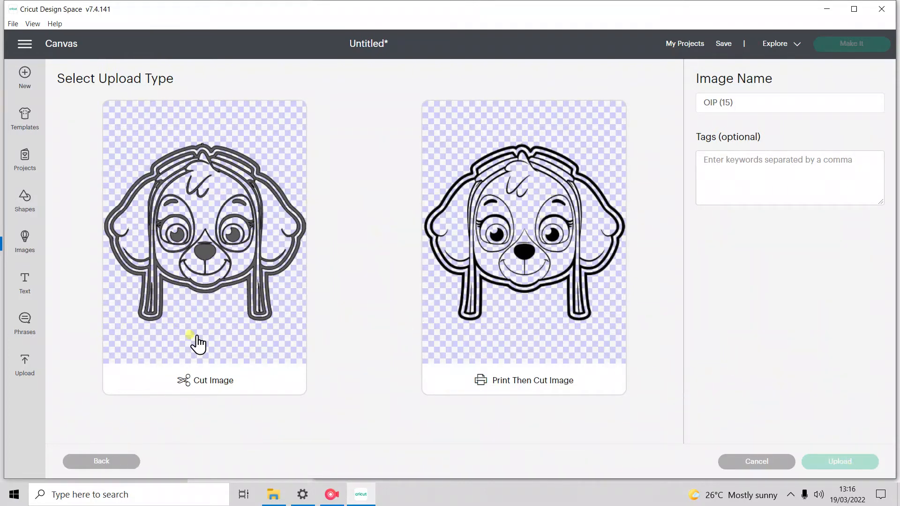
pyautogui.click(231, 361)
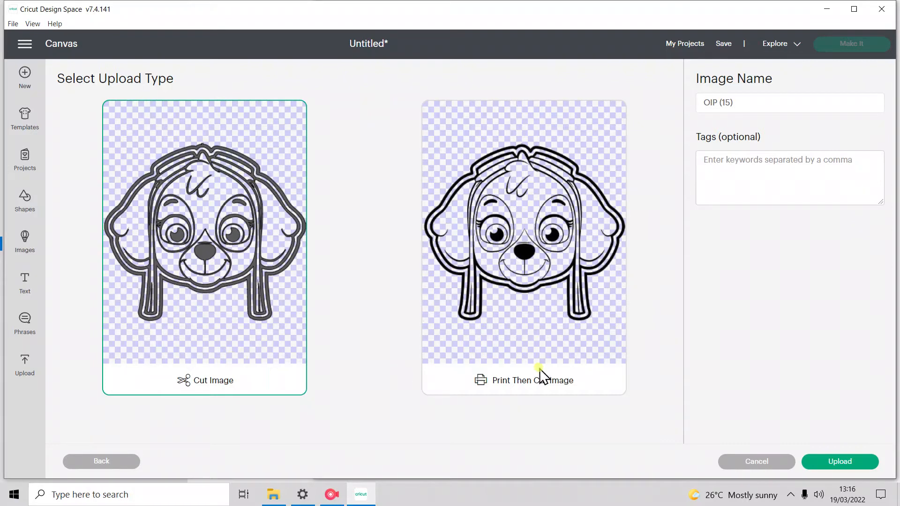
pyautogui.click(561, 311)
pyautogui.click(196, 328)
pyautogui.click(856, 461)
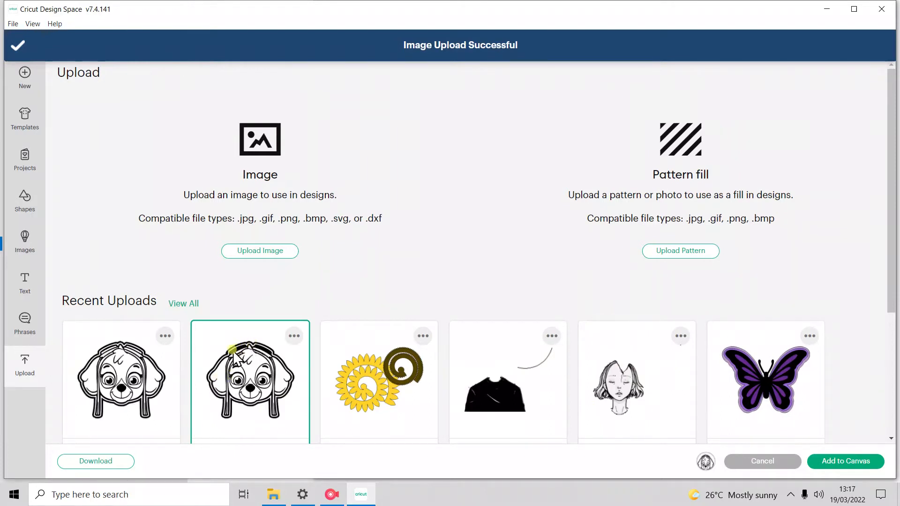
# Add both recently uploaded dog drawings to the canvas and move them together to about X 13.3, Y 2.93
pyautogui.click(109, 363)
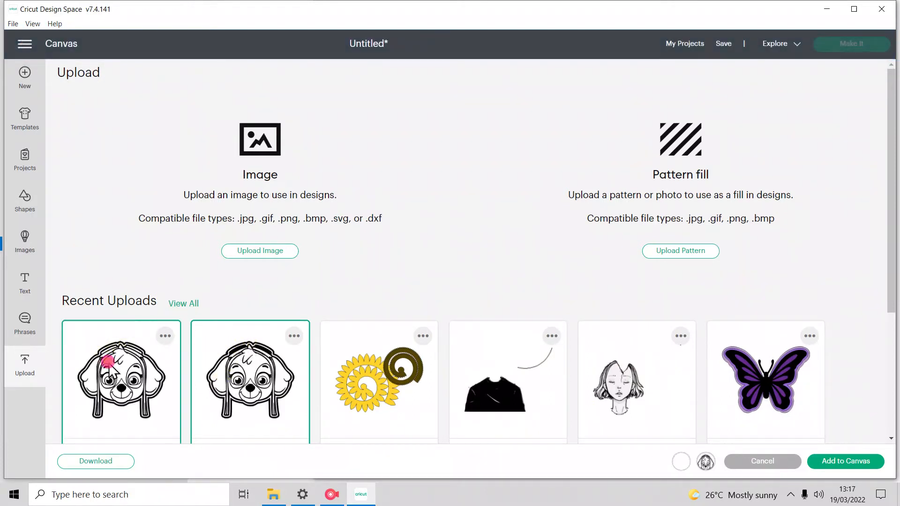
pyautogui.click(851, 462)
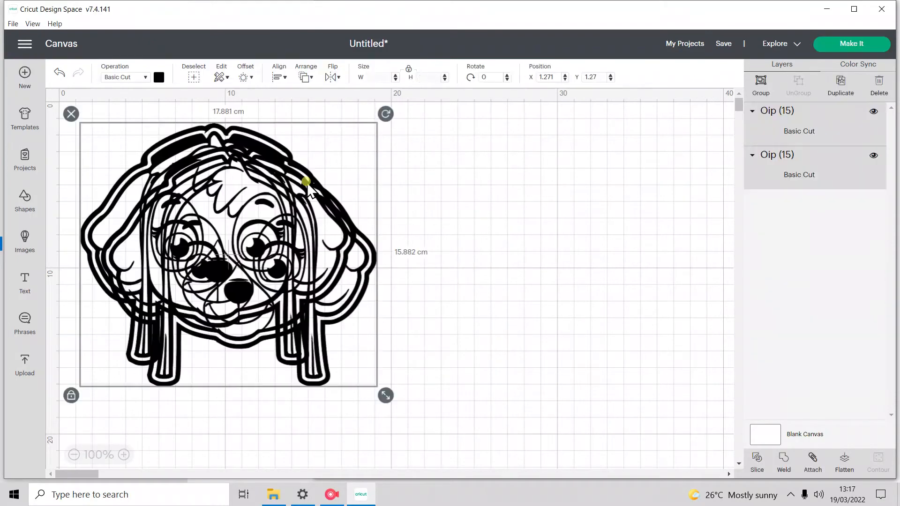
pyautogui.moveTo(207, 235); pyautogui.dragTo(406, 262)
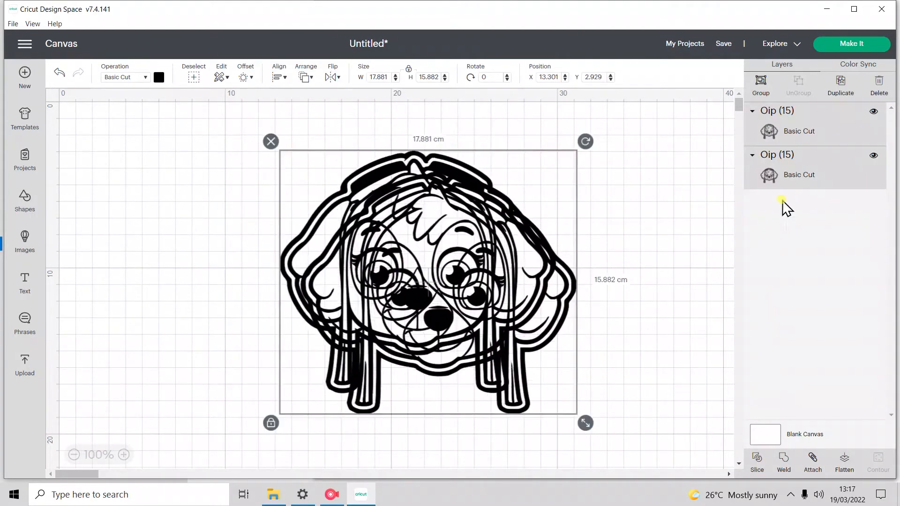
# Delete the front copy of the two overlapping dog drawings
pyautogui.click(689, 229)
pyautogui.click(399, 315)
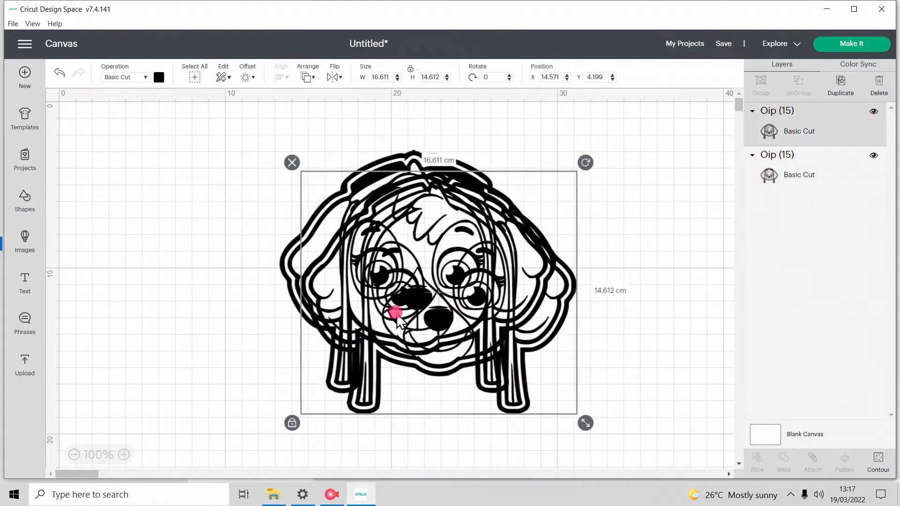
pyautogui.press('Delete')
# Enlarge the remaining dog drawing, shrink it to about 11.23 by 9.88 cm, and reposition it near the canvas's upper edge
pyautogui.click(486, 276)
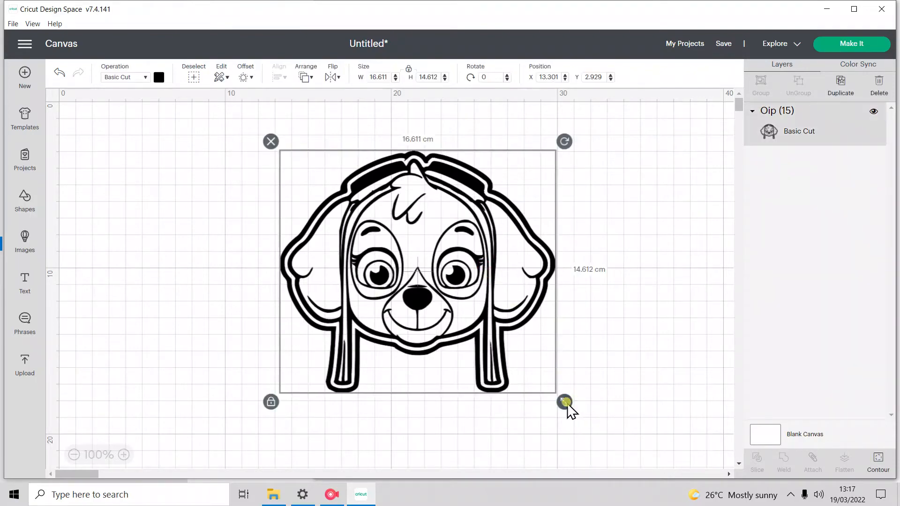
pyautogui.moveTo(566, 402); pyautogui.dragTo(666, 464)
pyautogui.moveTo(558, 351); pyautogui.dragTo(466, 301)
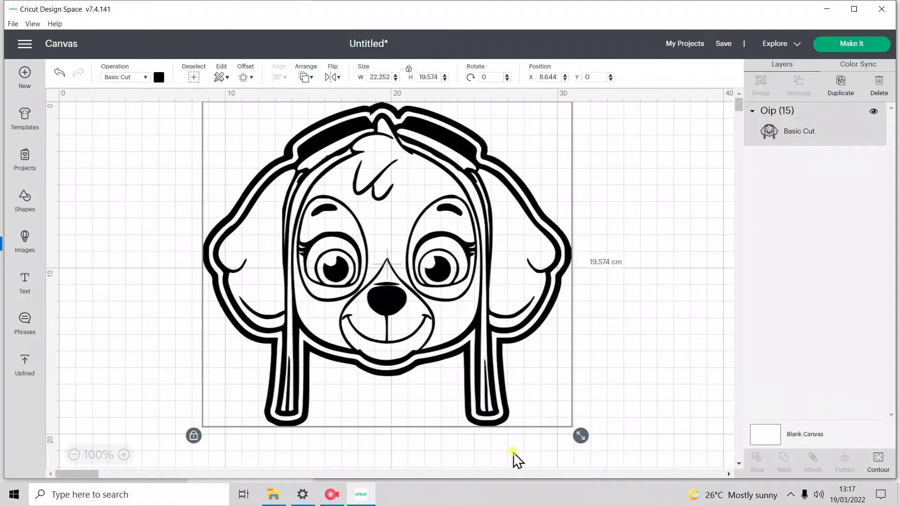
pyautogui.moveTo(580, 435); pyautogui.dragTo(302, 239)
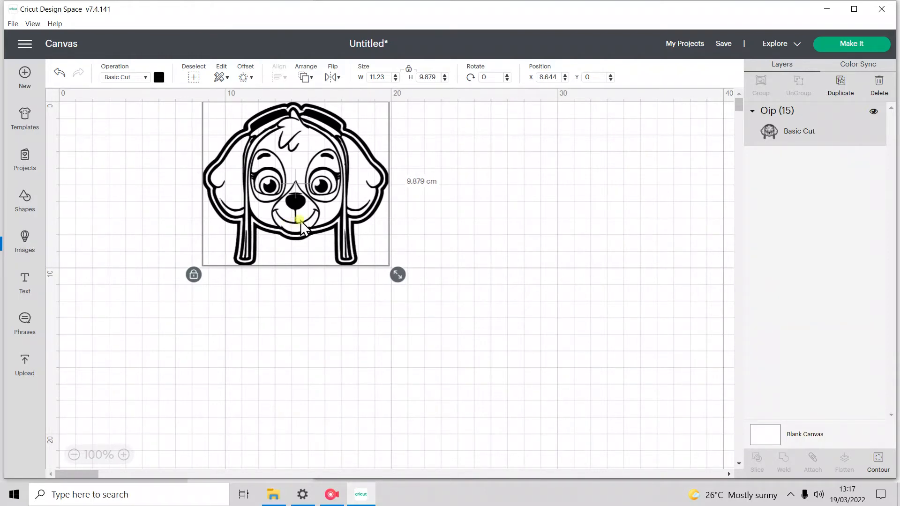
pyautogui.moveTo(298, 221); pyautogui.dragTo(306, 259)
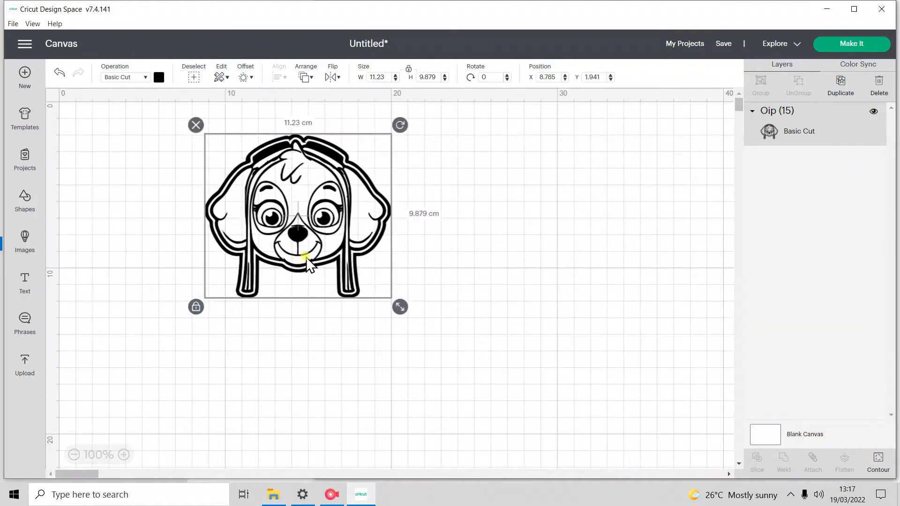
# Delete the dog drawing from the canvas and open the upload page
pyautogui.press('Delete')
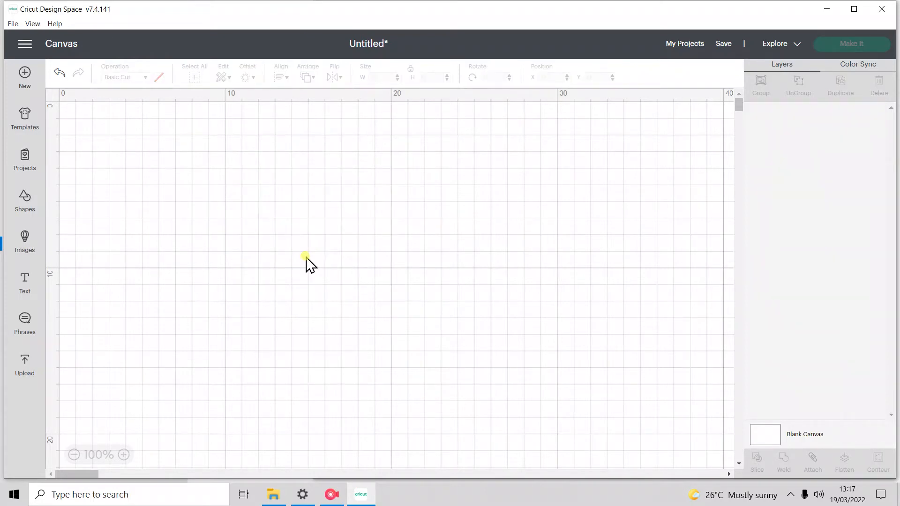
pyautogui.click(25, 371)
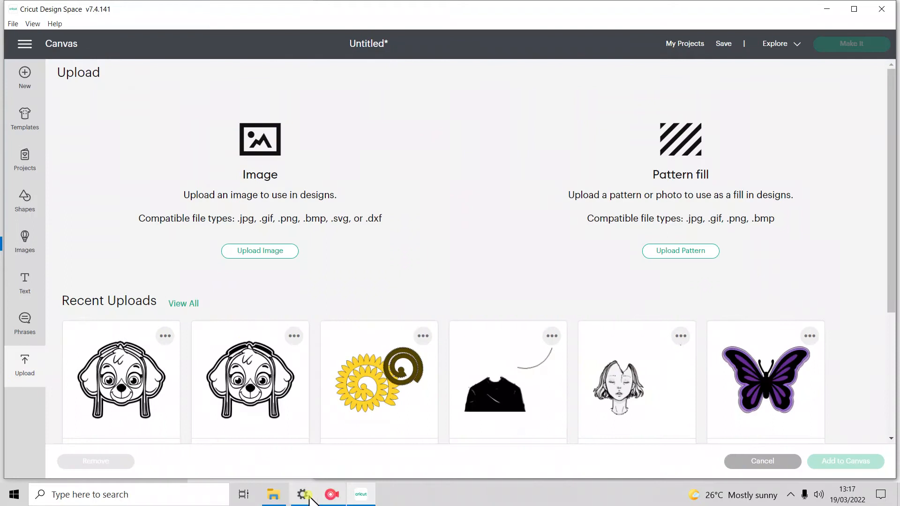
# Switch to File Explorer and extract FB422-BunnyBum.zip into its own folder inside Downloads > CRICUT, closing the extracted folder's window
pyautogui.click(274, 494)
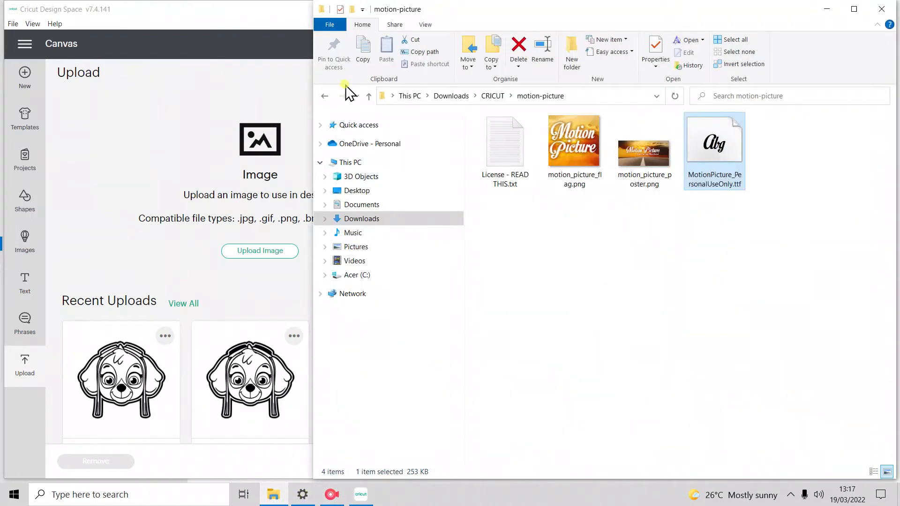
pyautogui.click(324, 95)
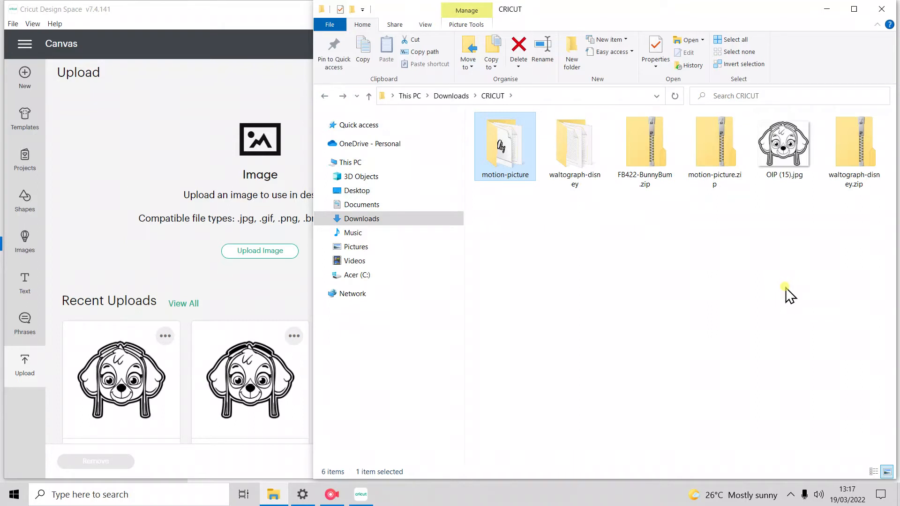
pyautogui.click(629, 178)
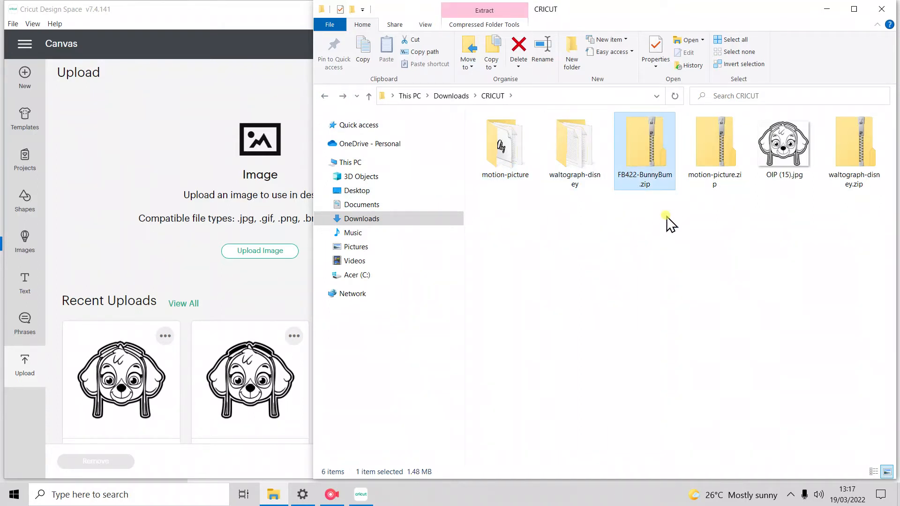
pyautogui.rightClick(652, 177)
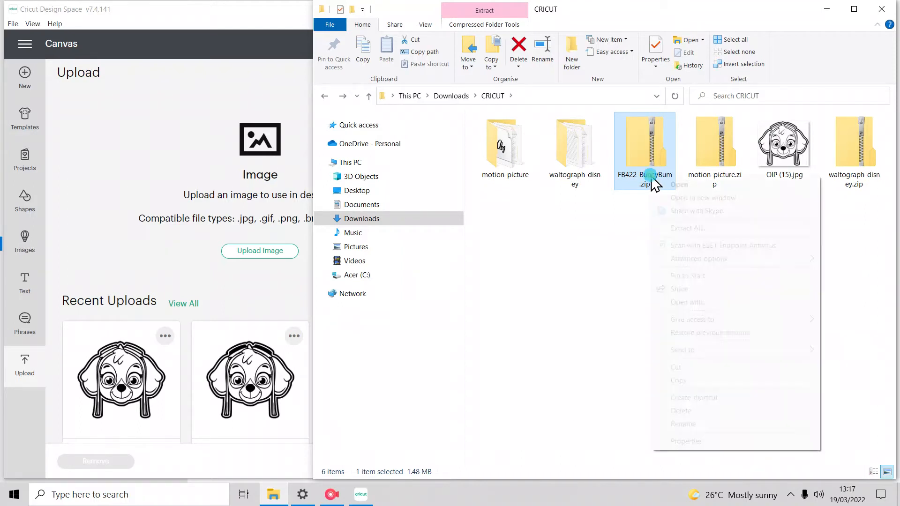
pyautogui.click(686, 228)
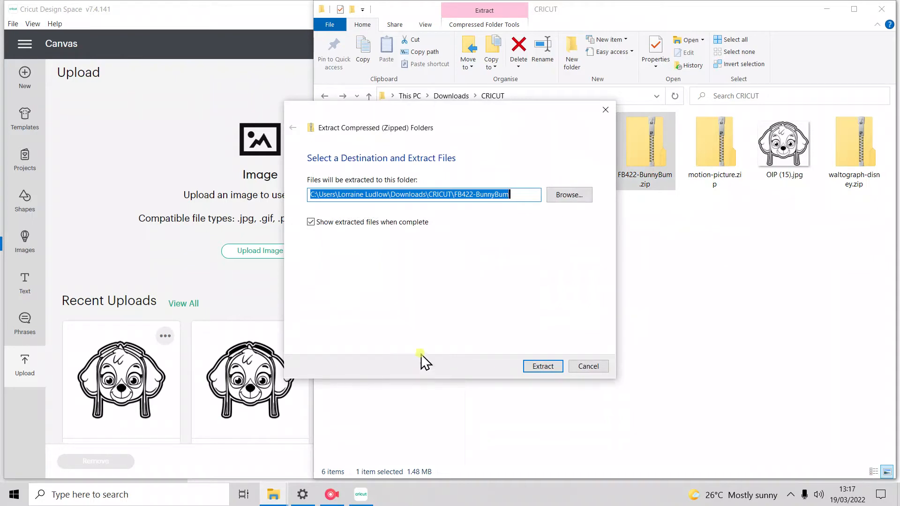
pyautogui.click(542, 368)
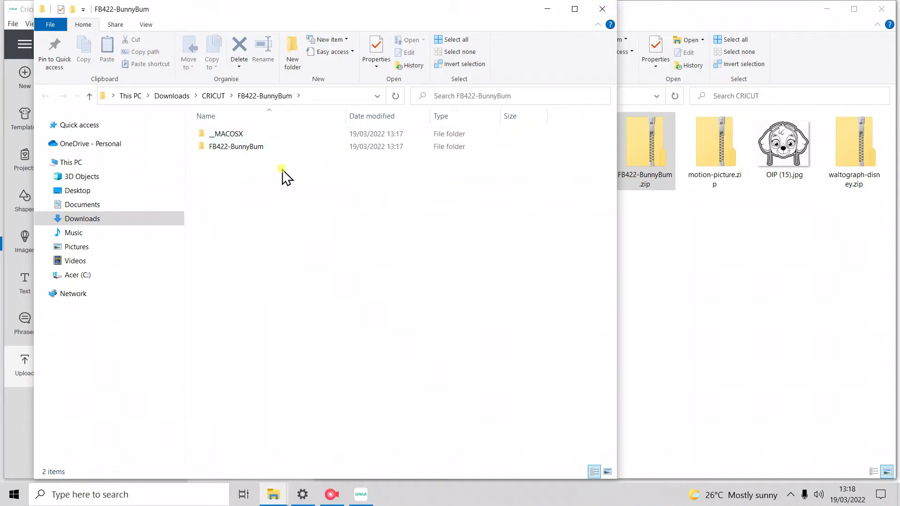
pyautogui.click(602, 9)
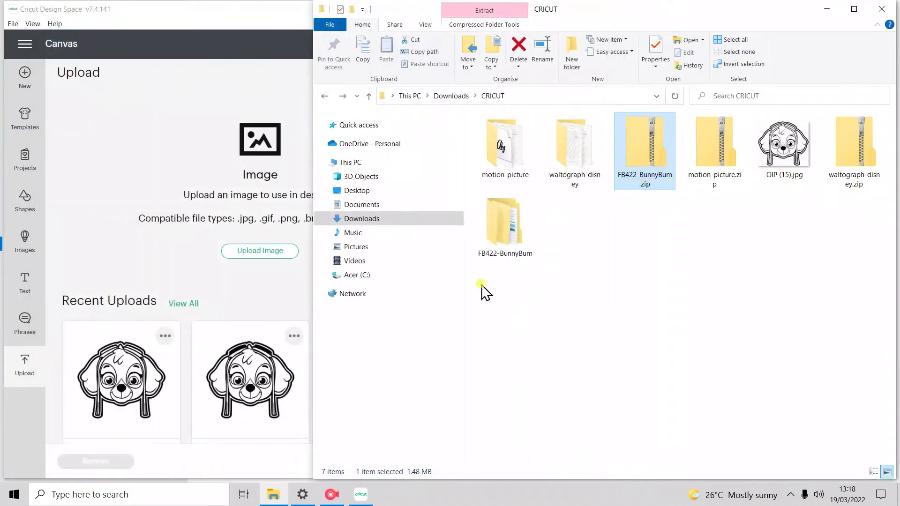
# Return to Cricut Design Space and choose BunnyBum.svg from the extracted FB422-BunnyBum folder's SVG subfolder as the image to upload
pyautogui.click(190, 250)
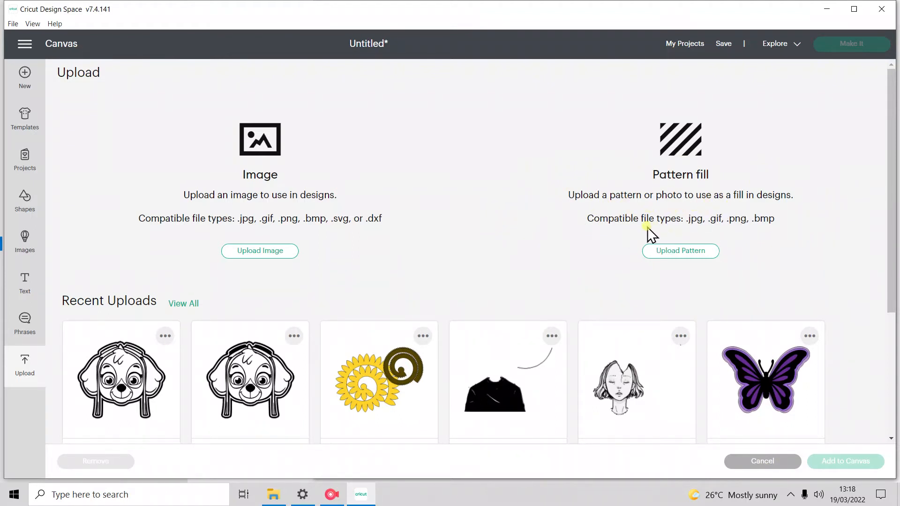
pyautogui.click(257, 252)
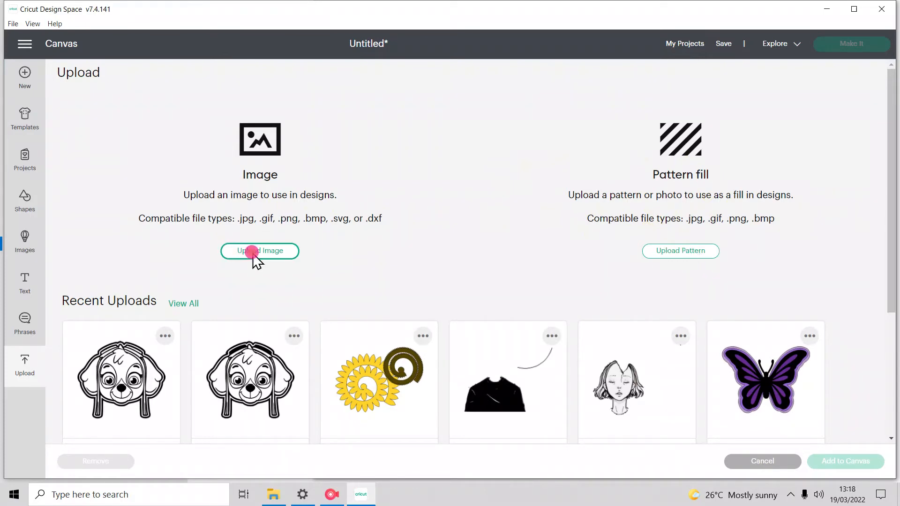
pyautogui.click(469, 266)
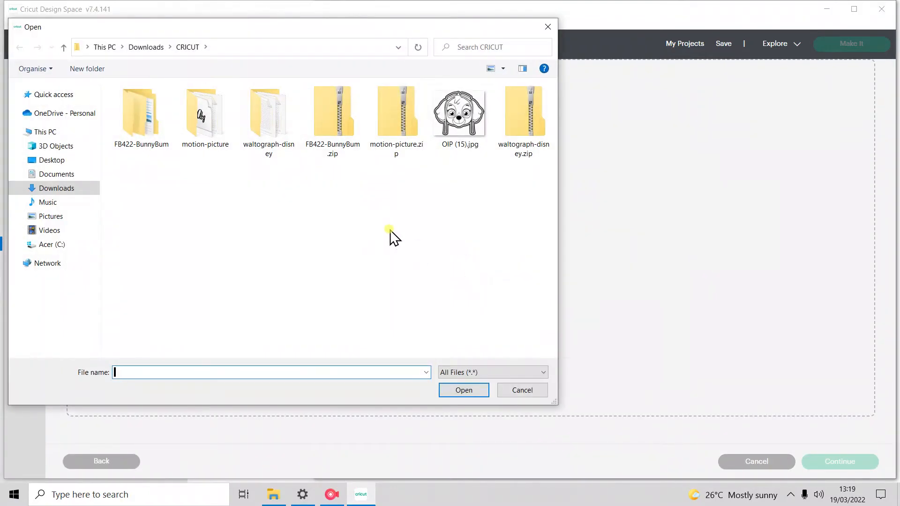
pyautogui.doubleClick(143, 111)
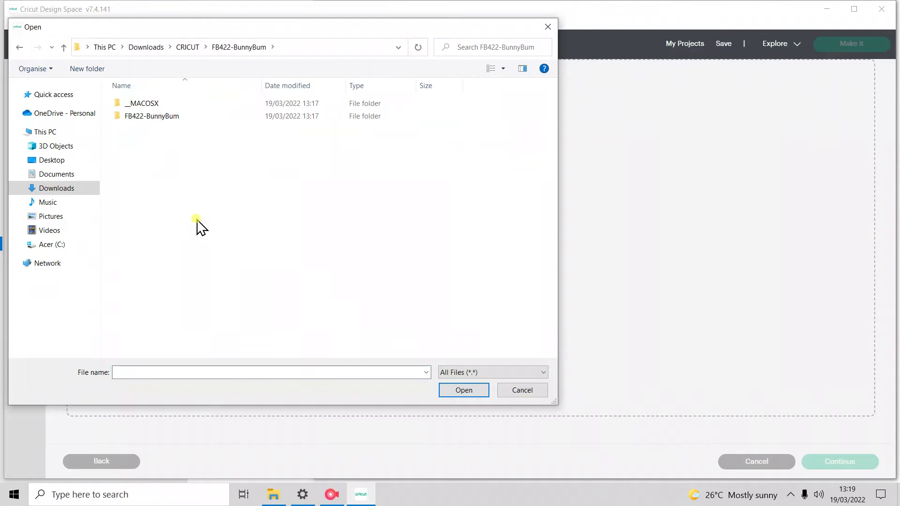
pyautogui.doubleClick(159, 117)
pyautogui.doubleClick(123, 153)
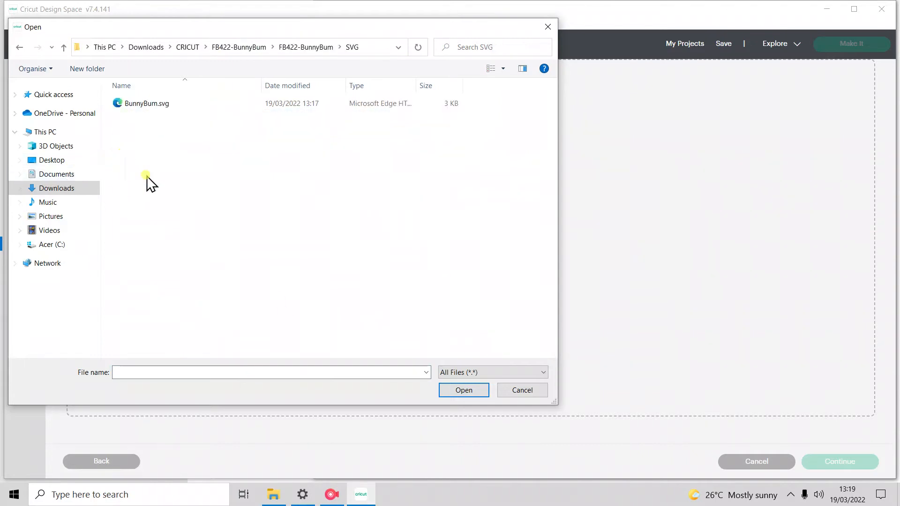
pyautogui.doubleClick(160, 102)
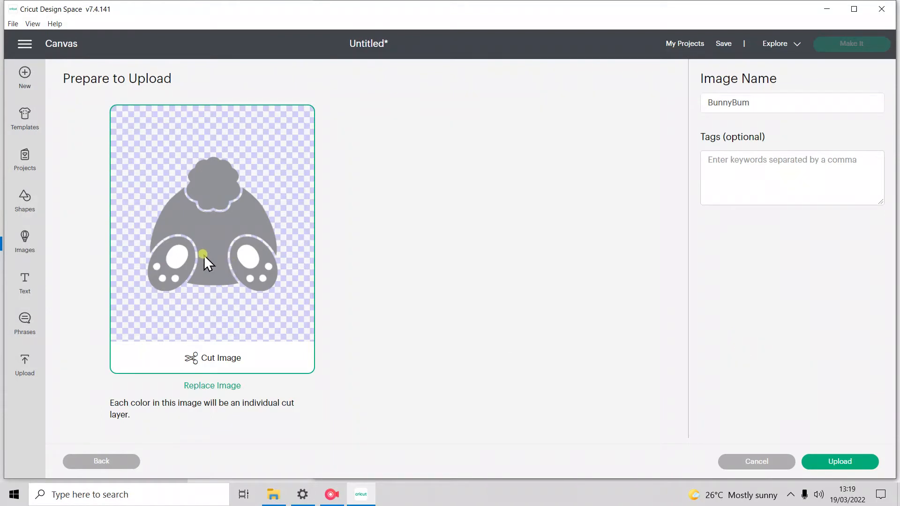
# Upload the BunnyBum cut image and add it to the canvas
pyautogui.click(864, 463)
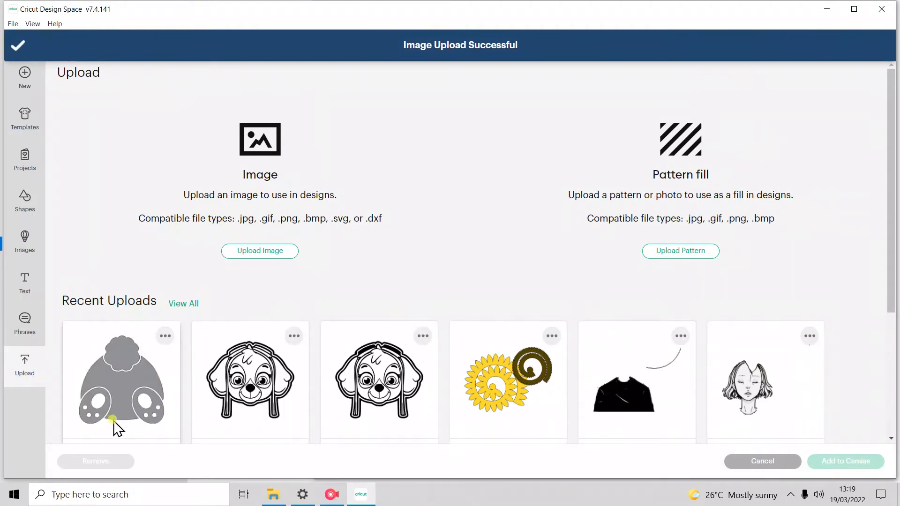
pyautogui.click(116, 424)
pyautogui.click(861, 470)
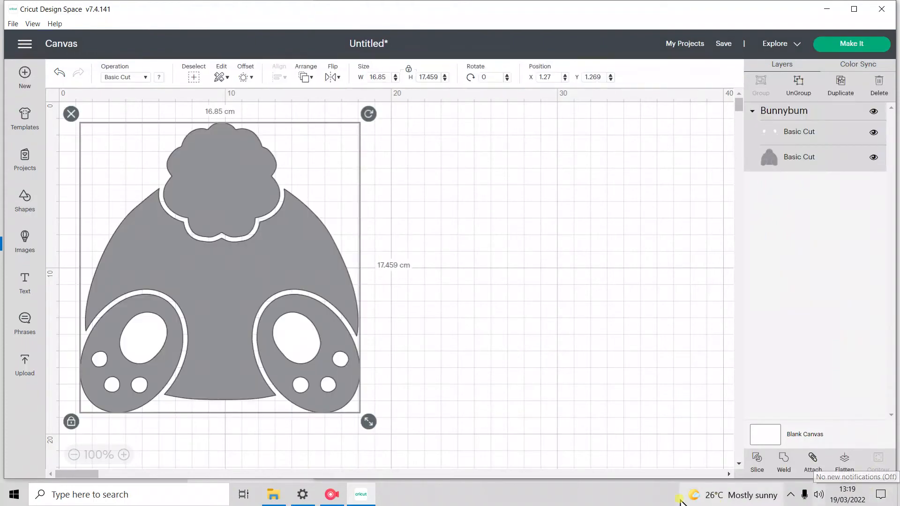
pyautogui.click(455, 264)
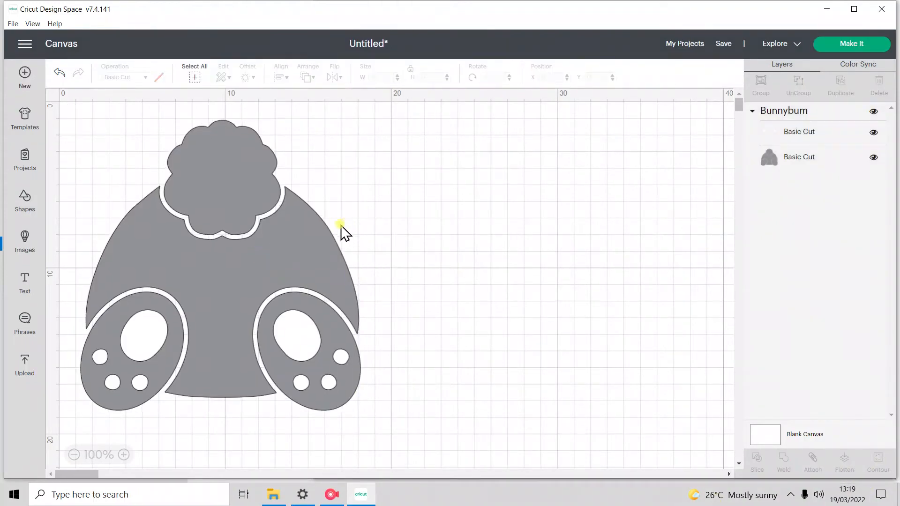
# Recolour the bunny's paw-pad layer light pink
pyautogui.click(265, 266)
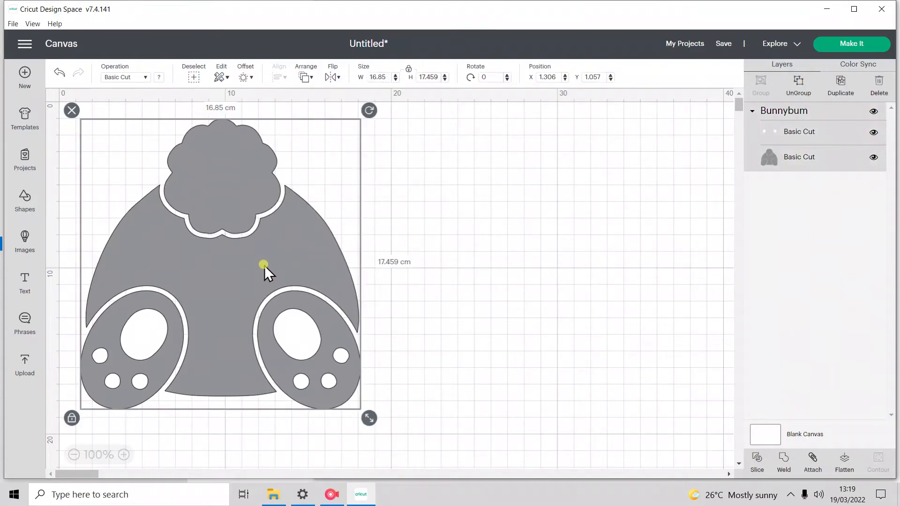
pyautogui.click(824, 138)
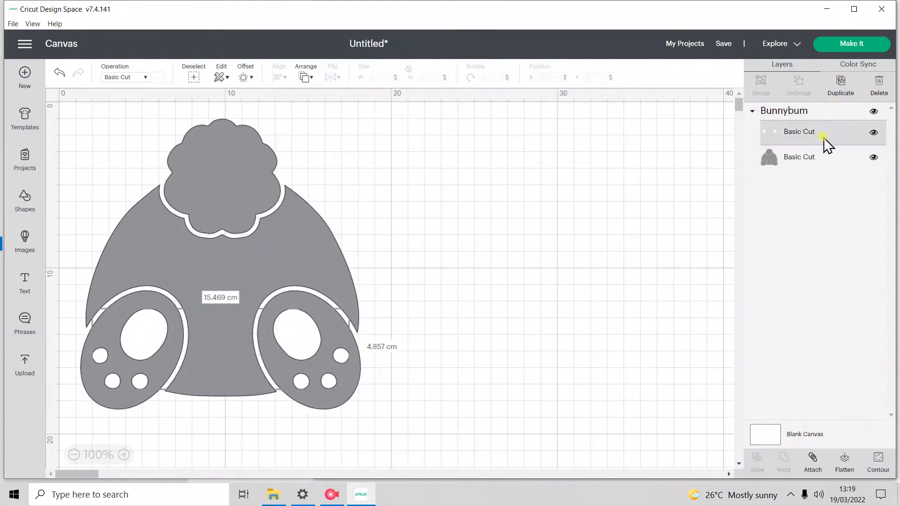
pyautogui.click(793, 158)
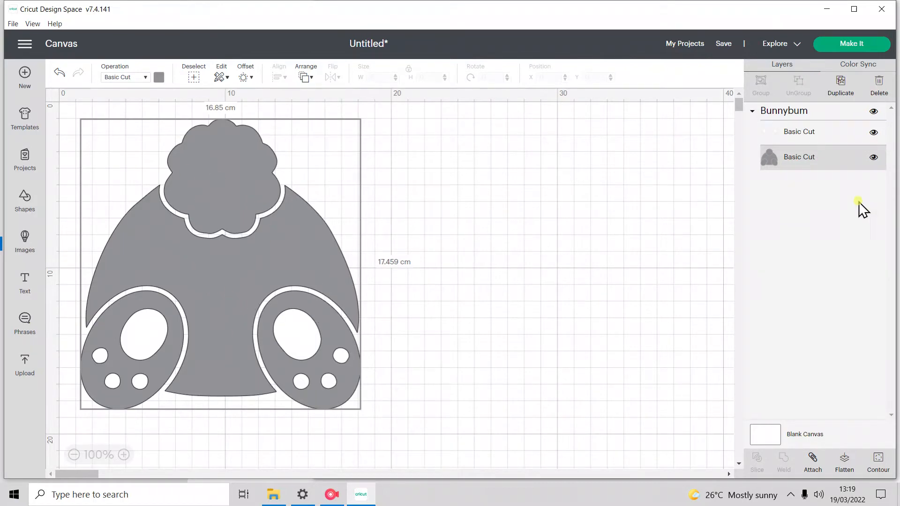
pyautogui.click(781, 139)
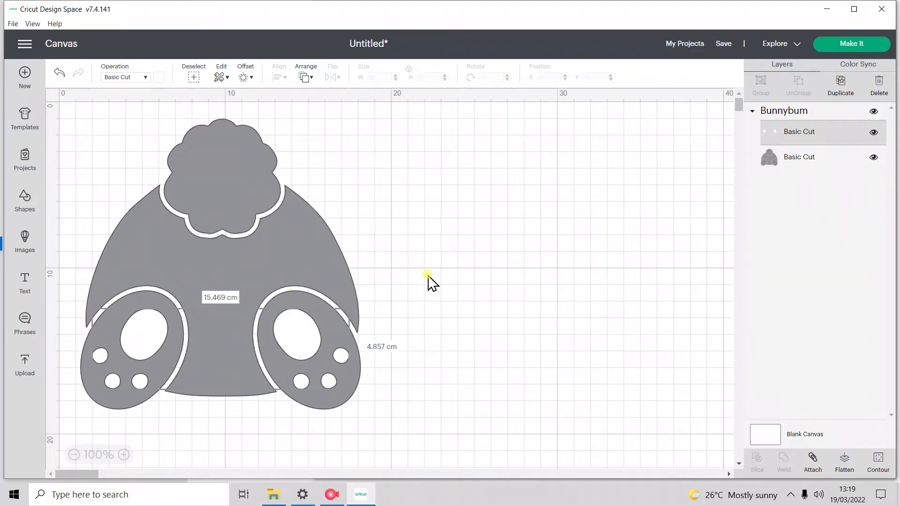
pyautogui.click(158, 78)
pyautogui.click(171, 146)
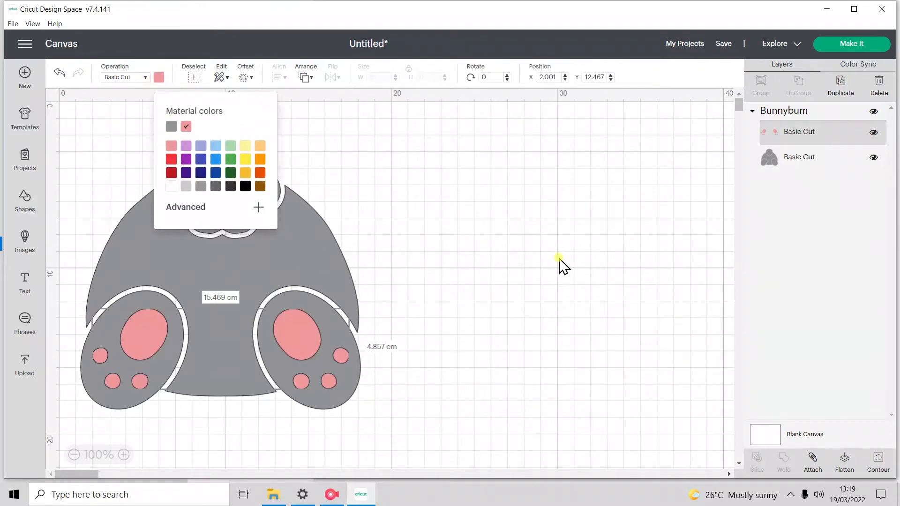
# Recolour the whole bunny design, body and paw pads together, medium green
pyautogui.click(563, 266)
pyautogui.click(261, 261)
pyautogui.click(158, 77)
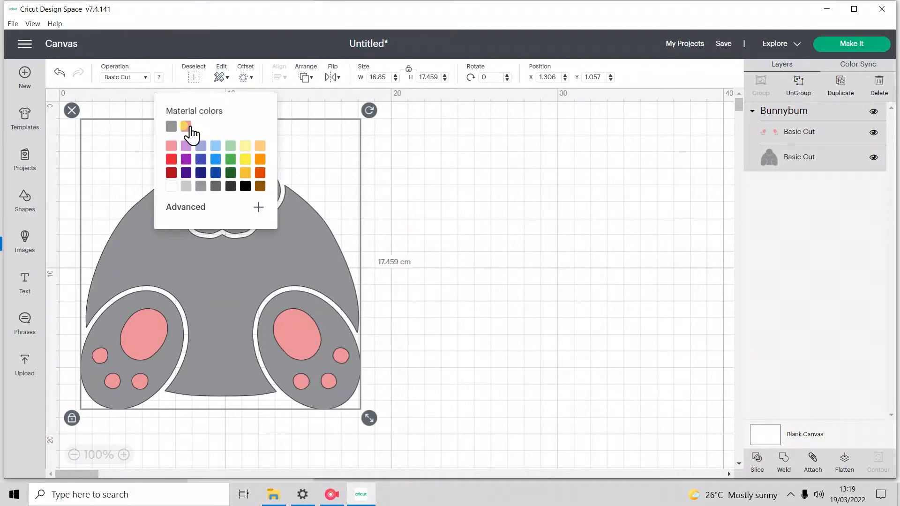
pyautogui.click(230, 159)
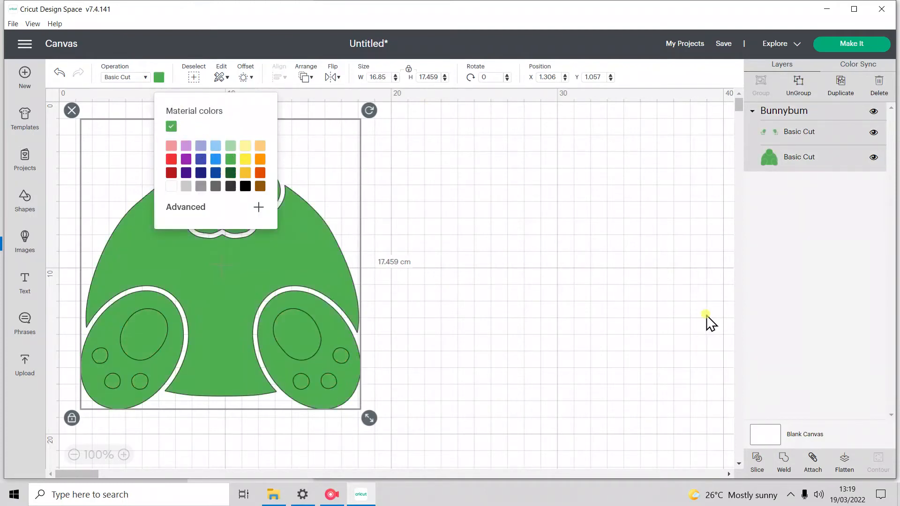
pyautogui.click(385, 285)
# Recolour only the green bunny's paw-pad layer light pink
pyautogui.click(804, 136)
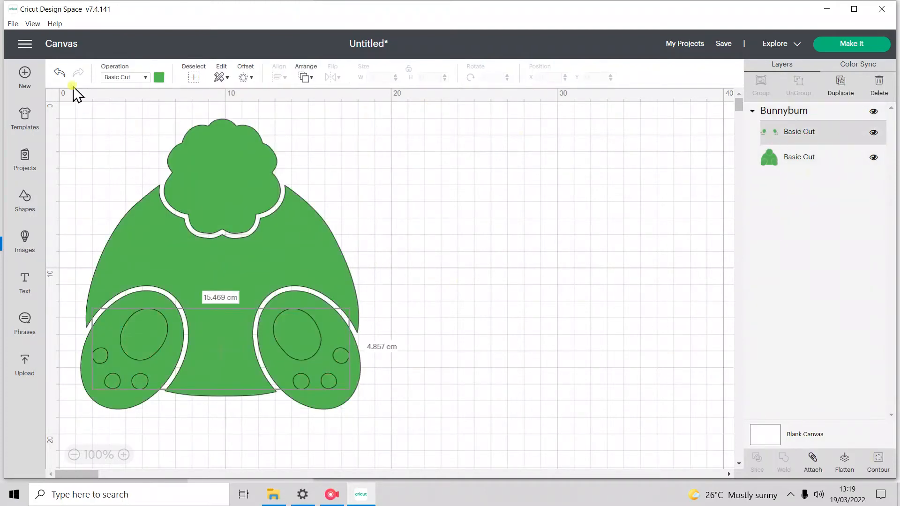
pyautogui.click(158, 78)
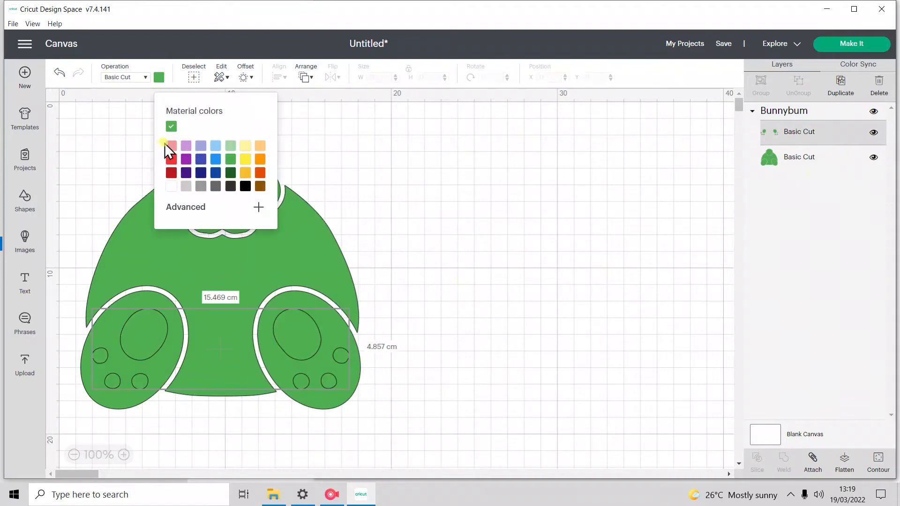
pyautogui.click(170, 146)
pyautogui.click(618, 269)
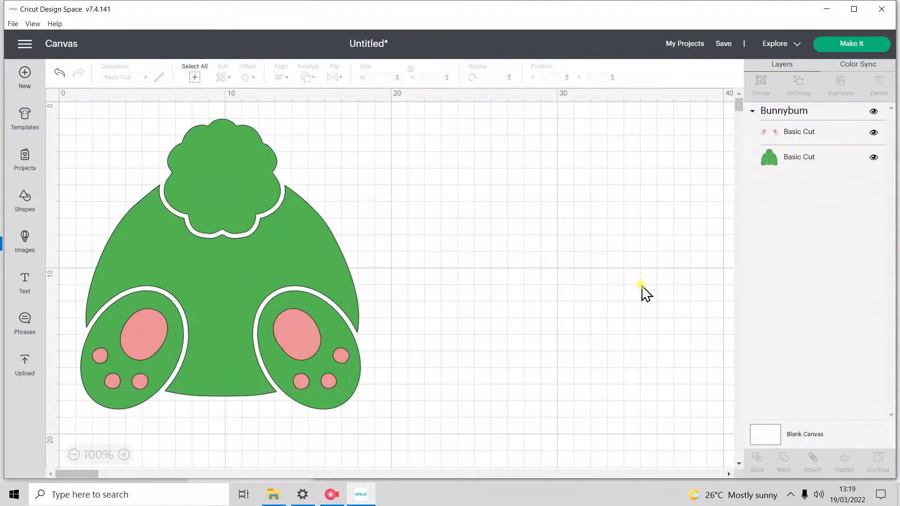
# Delete the bunny from the canvas and insert a free circle shape enlarged to about 8.82 cm across
pyautogui.moveTo(526, 351); pyautogui.dragTo(145, 122)
pyautogui.press('Delete')
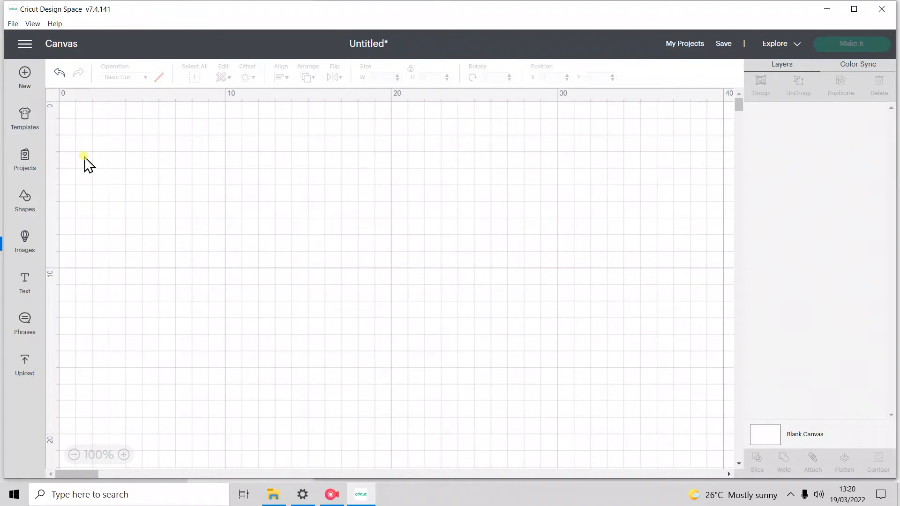
pyautogui.click(18, 196)
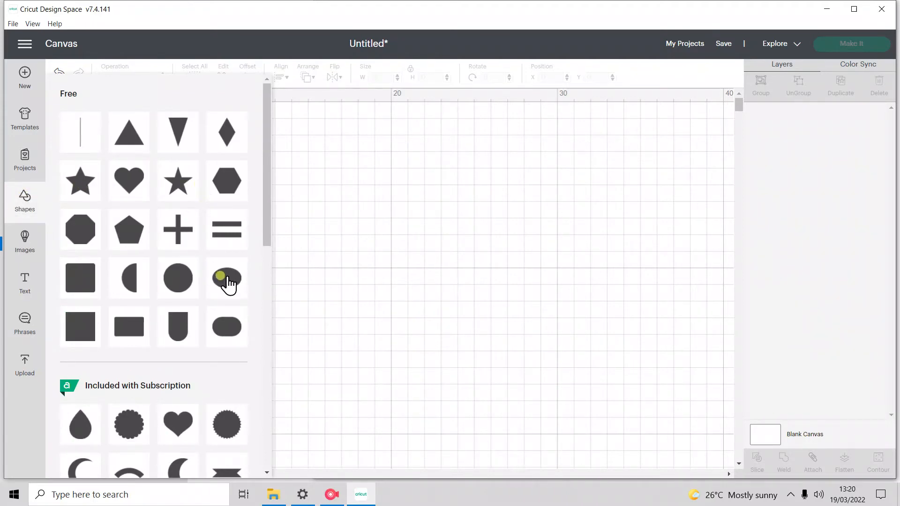
pyautogui.click(166, 274)
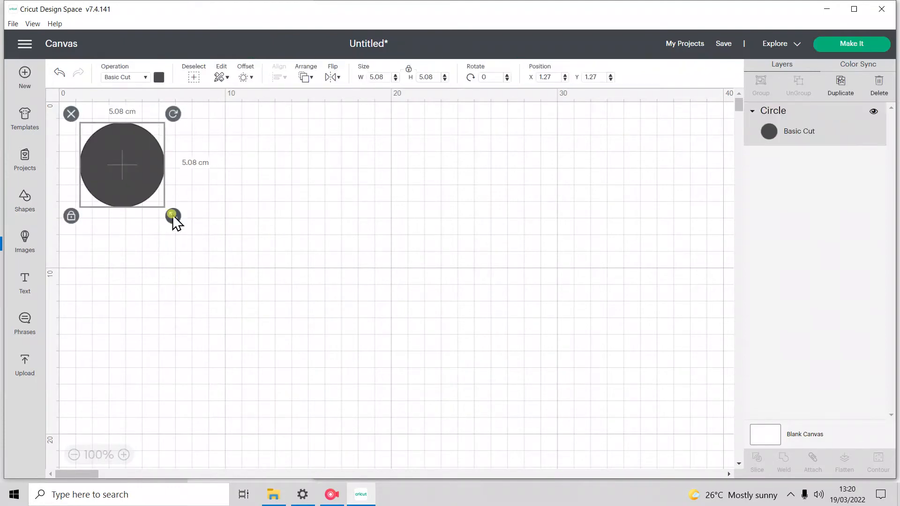
pyautogui.moveTo(173, 216); pyautogui.dragTo(236, 277)
# Insert a second circle, move it clear of the first one and enlarge it to about 7.55 cm across
pyautogui.click(23, 246)
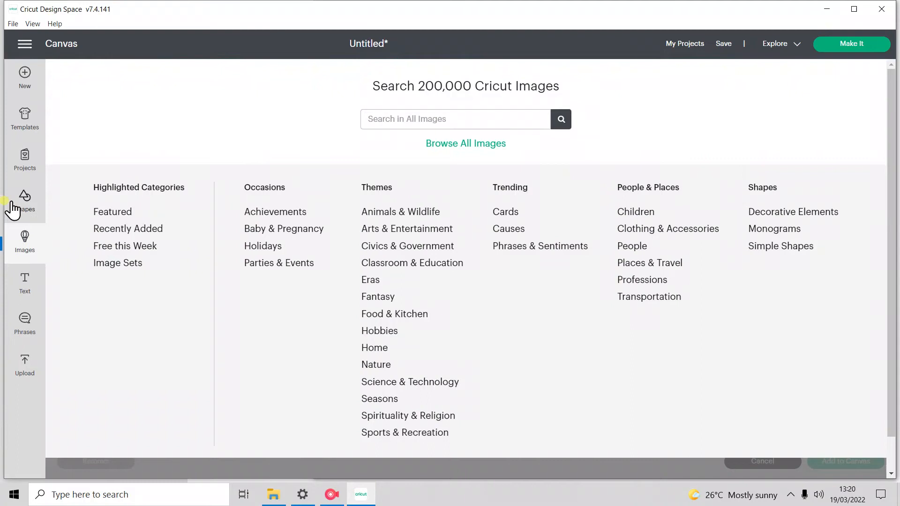
pyautogui.click(13, 208)
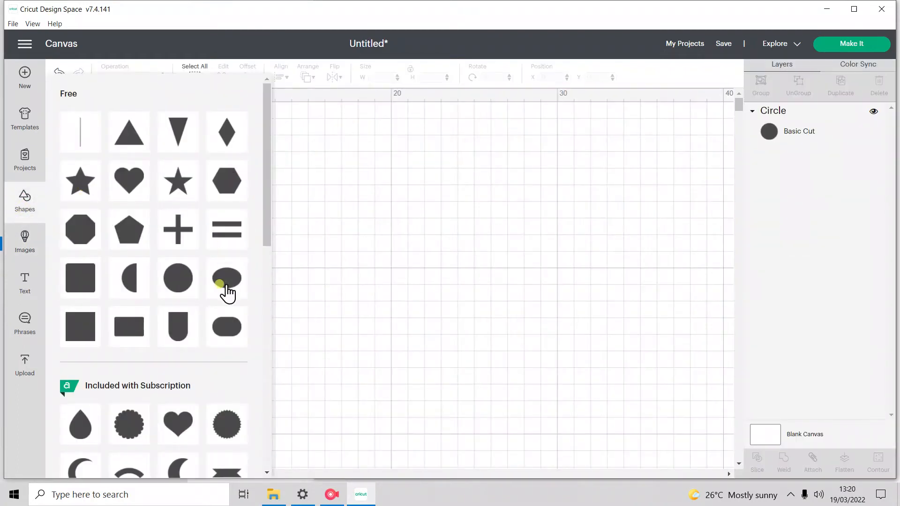
pyautogui.click(183, 285)
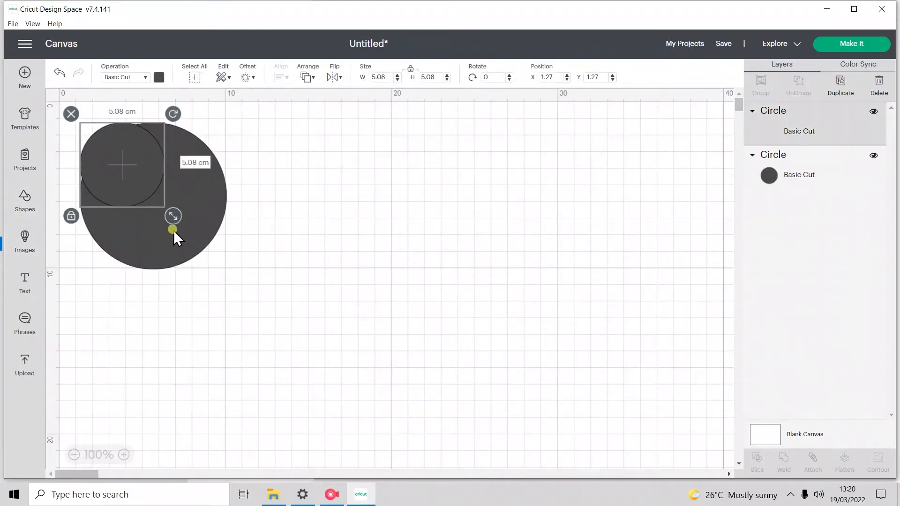
pyautogui.moveTo(174, 230); pyautogui.dragTo(416, 241)
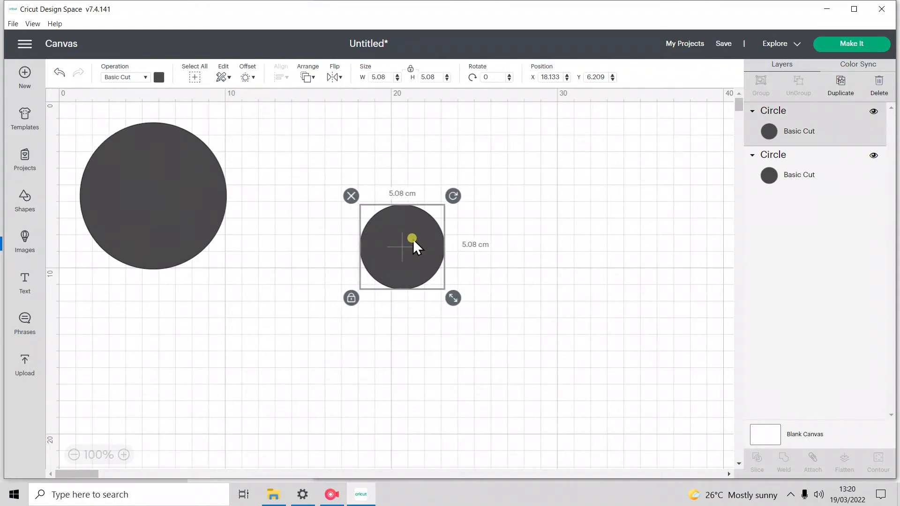
pyautogui.moveTo(453, 298); pyautogui.dragTo(485, 344)
pyautogui.moveTo(422, 314); pyautogui.dragTo(402, 300)
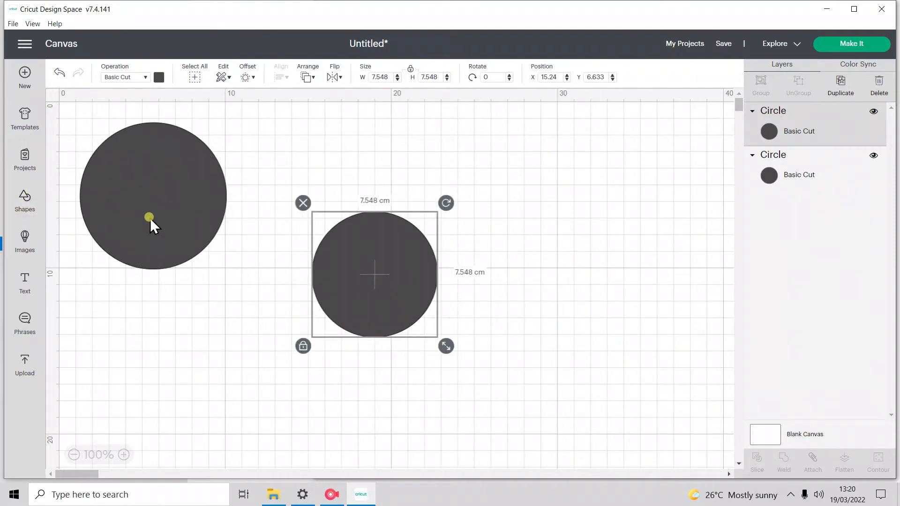
# Place the smaller circle over the larger one, shrink it to about 6.31 cm and centre it inside
pyautogui.moveTo(407, 294); pyautogui.dragTo(186, 214)
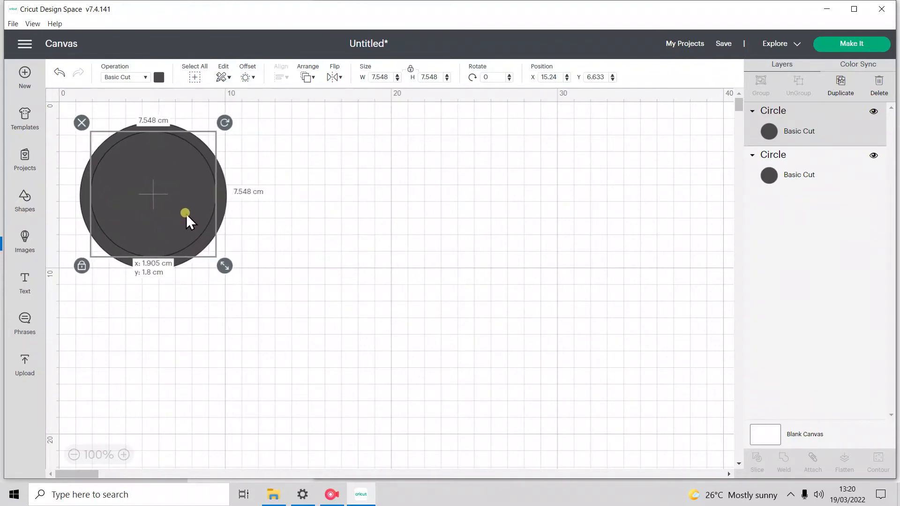
pyautogui.moveTo(224, 266); pyautogui.dragTo(191, 244)
pyautogui.moveTo(156, 214); pyautogui.dragTo(166, 224)
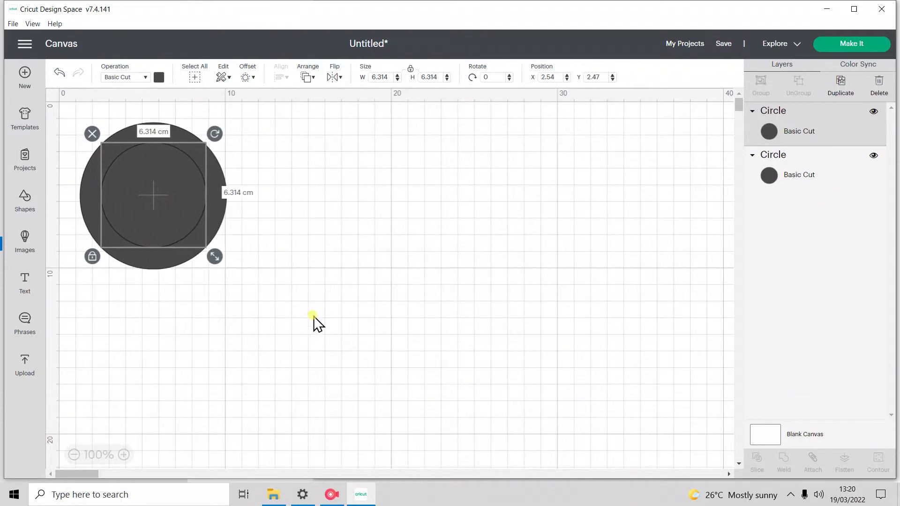
pyautogui.click(314, 317)
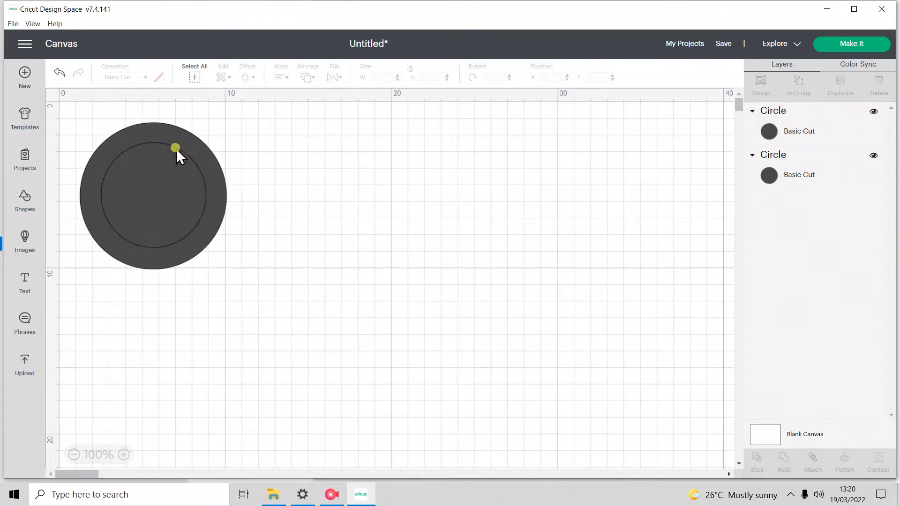
# Slice the two overlapping circles and pull the resulting pieces apart on the canvas
pyautogui.moveTo(276, 291); pyautogui.dragTo(26, 103)
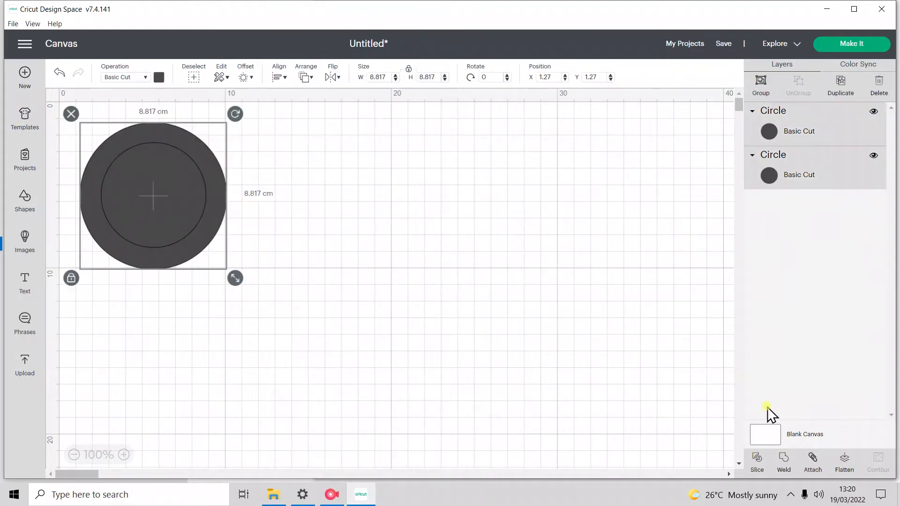
pyautogui.click(759, 464)
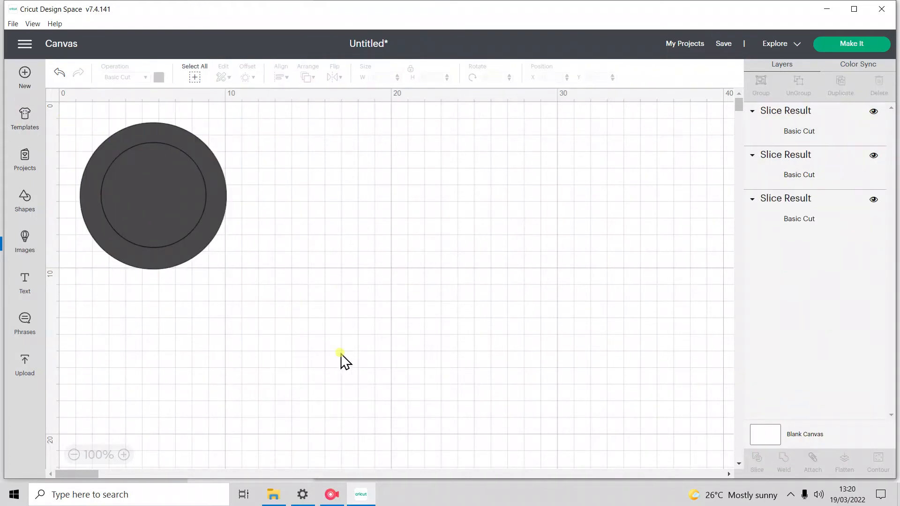
pyautogui.moveTo(142, 229); pyautogui.dragTo(500, 323)
pyautogui.moveTo(177, 194); pyautogui.dragTo(366, 172)
pyautogui.moveTo(126, 222); pyautogui.dragTo(180, 318)
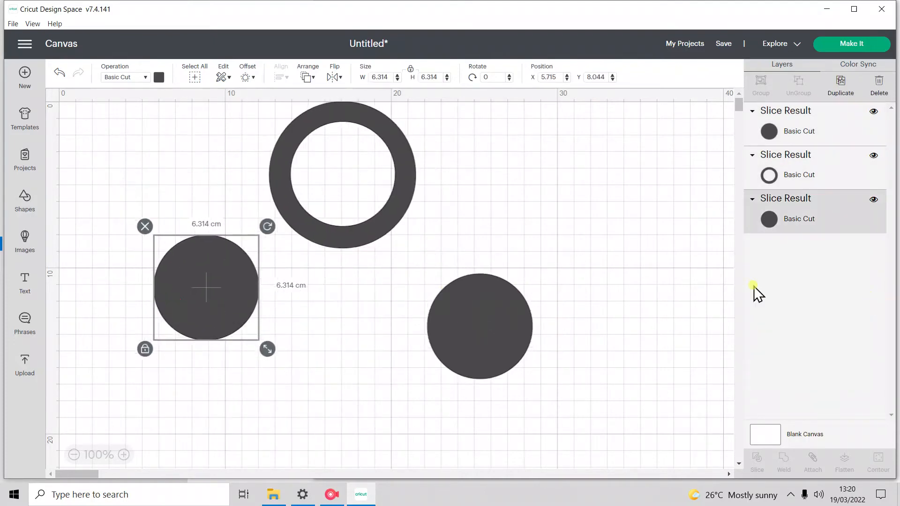
# Delete both solid circle pieces from the slice and move the ring to the space they occupied
pyautogui.click(506, 336)
pyautogui.press('Delete')
pyautogui.click(223, 292)
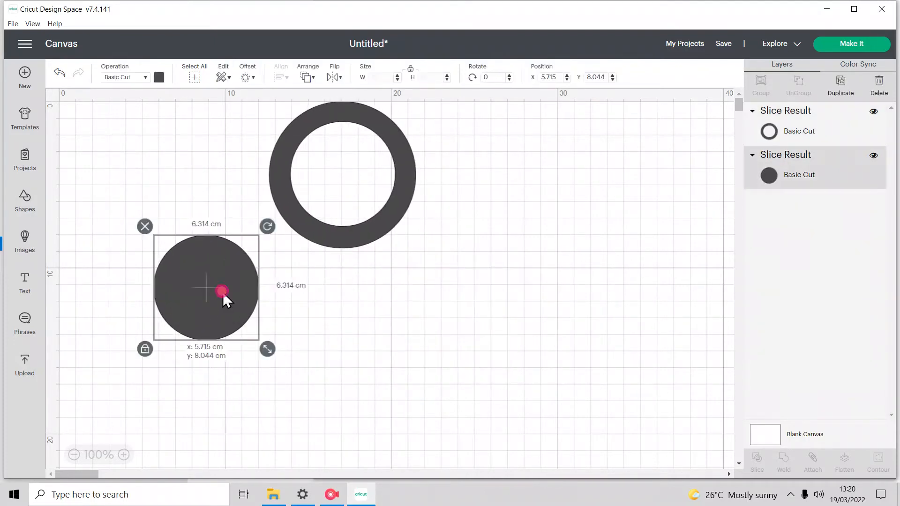
pyautogui.press('Delete')
pyautogui.click(352, 229)
pyautogui.moveTo(353, 230); pyautogui.dragTo(269, 316)
pyautogui.click(349, 375)
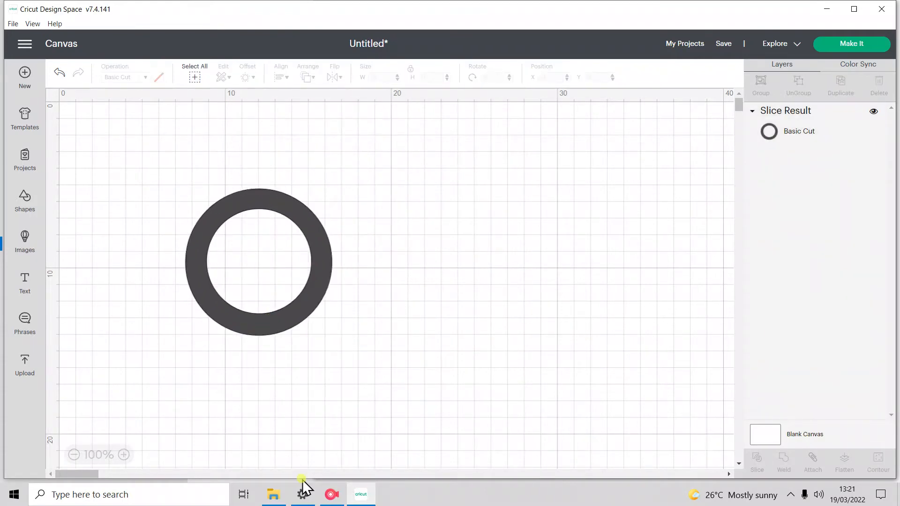
# Delete the ring from the canvas and search the image library for "egg"
pyautogui.click(278, 314)
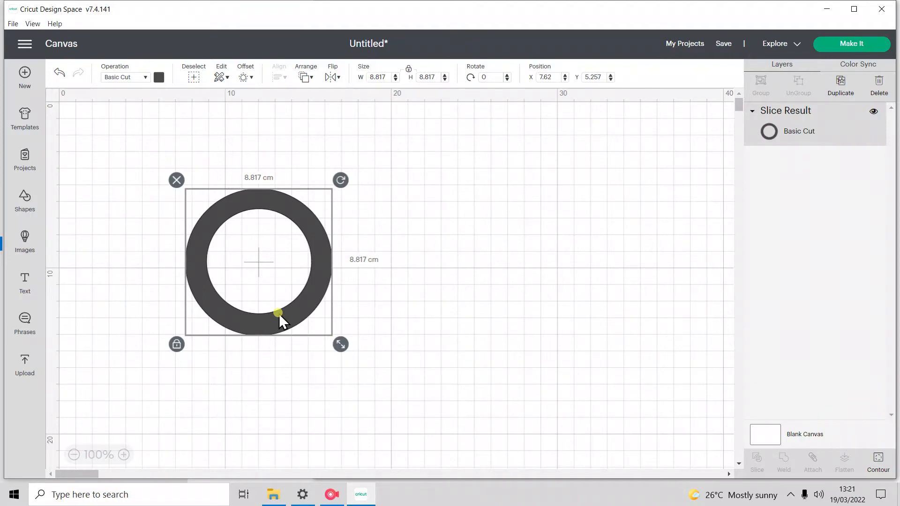
pyautogui.press('Delete')
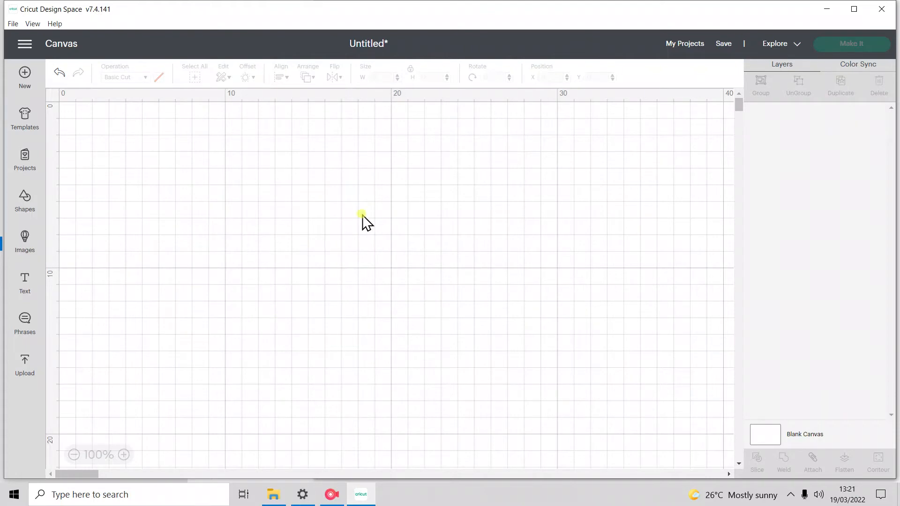
pyautogui.click(23, 241)
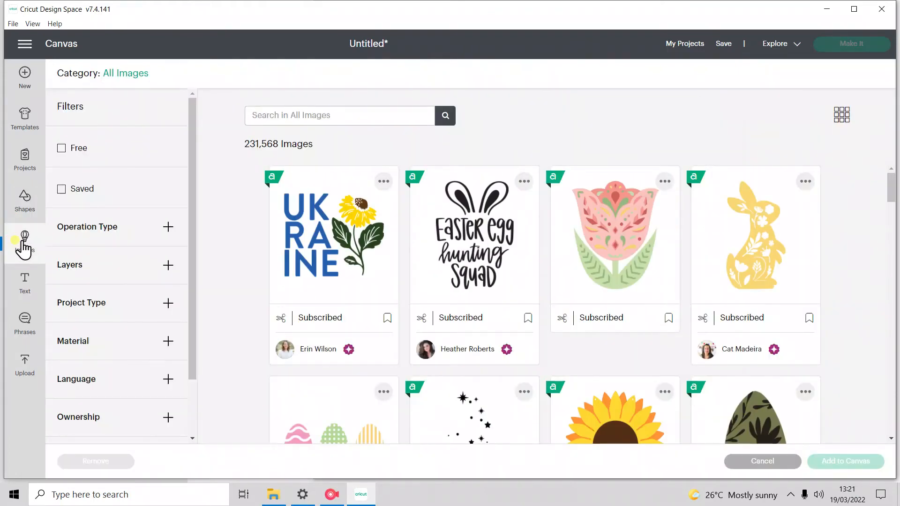
pyautogui.click(304, 114)
pyautogui.write('egg')
pyautogui.press('Return')
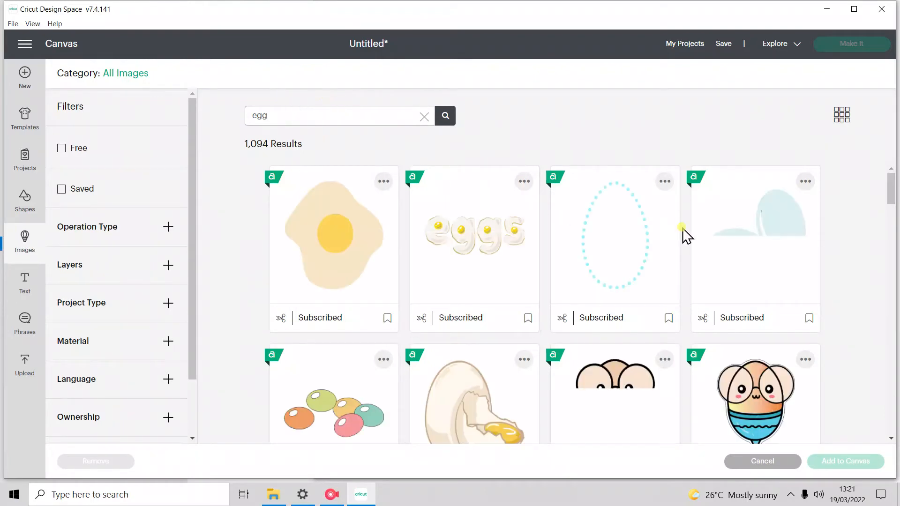
# Filter the egg images to the Cut Only operation type and the Vinyl material
pyautogui.scroll(-5, 686, 229)
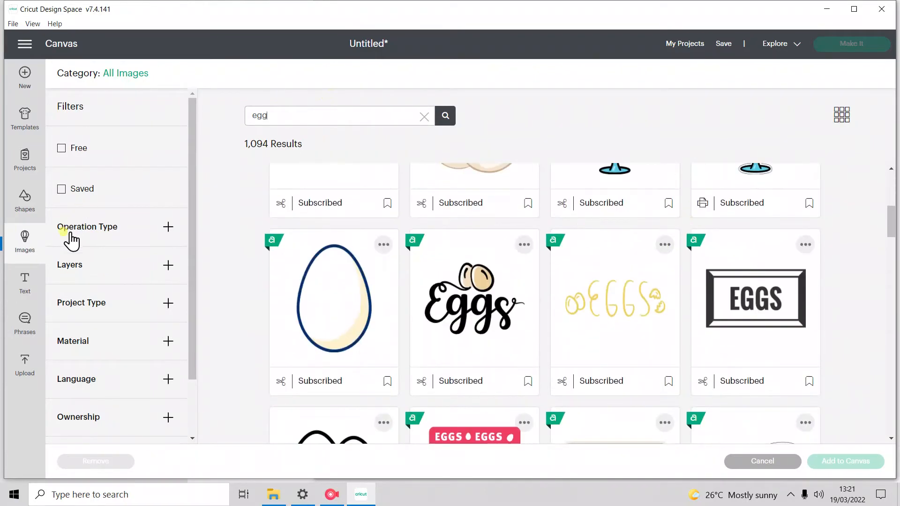
pyautogui.click(72, 226)
pyautogui.click(100, 247)
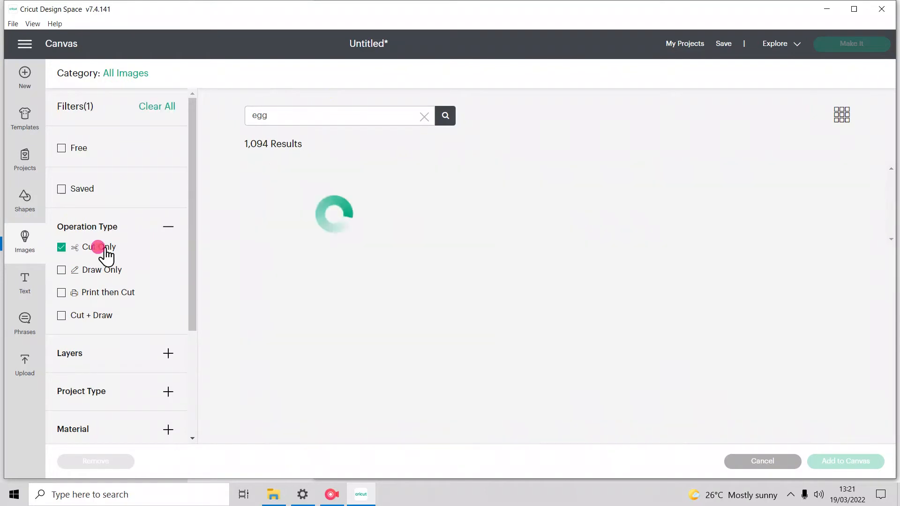
pyautogui.scroll(-3, 162, 256)
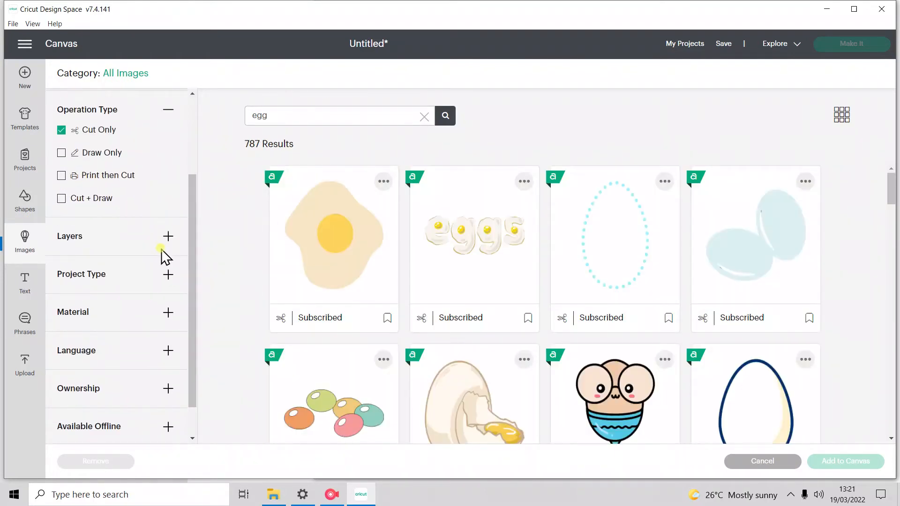
pyautogui.scroll(-1, 153, 257)
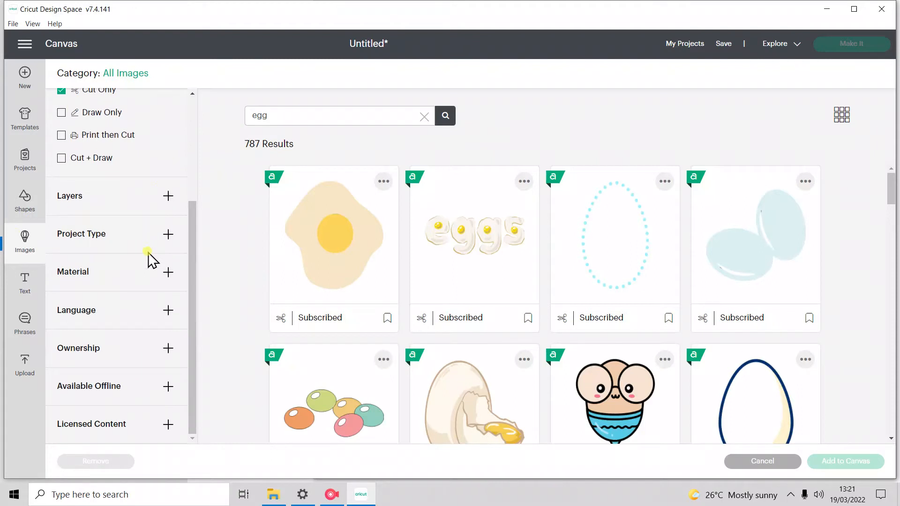
pyautogui.click(116, 244)
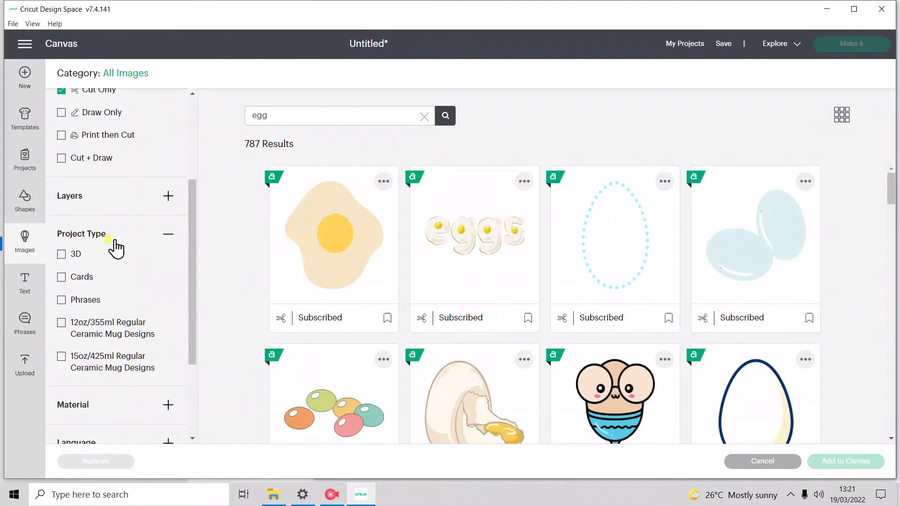
pyautogui.click(97, 406)
pyautogui.scroll(-6, 117, 328)
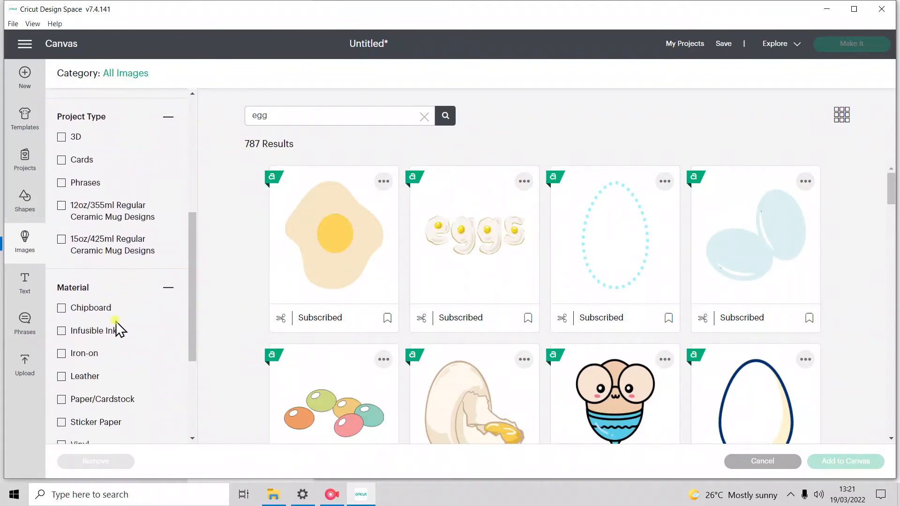
pyautogui.click(63, 328)
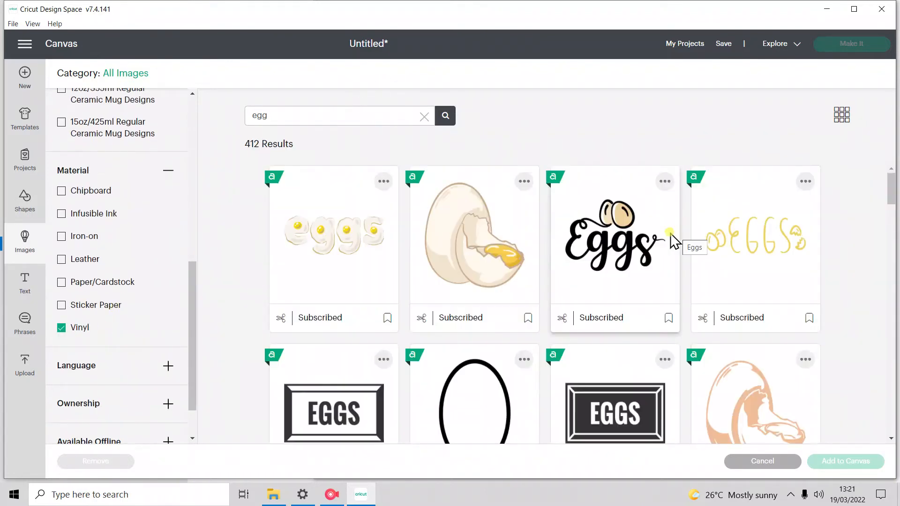
# Add the free image of a whole black egg beside a zigzag-cracked egg to the canvas
pyautogui.scroll(-8, 670, 233)
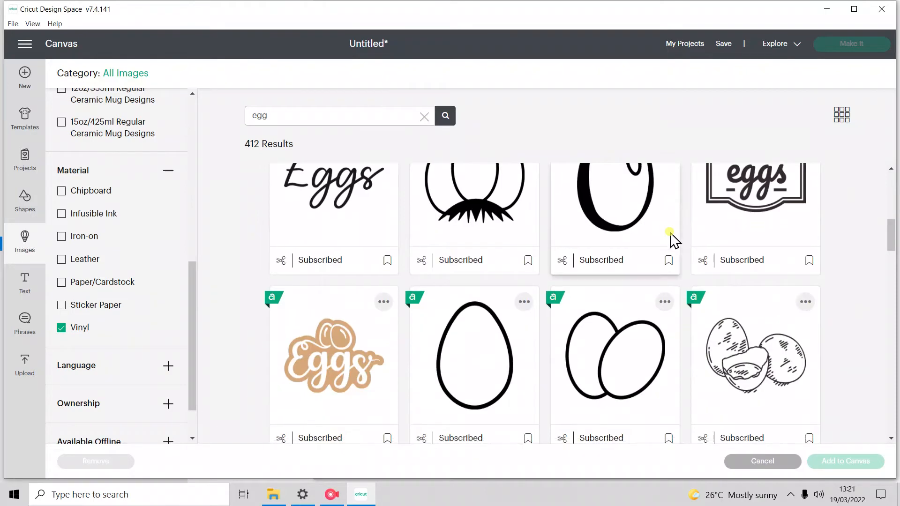
pyautogui.scroll(-5, 670, 239)
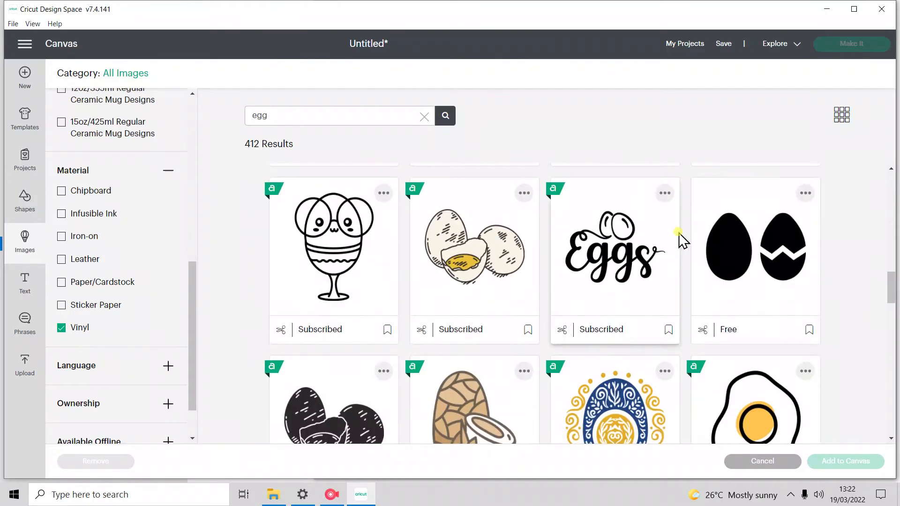
pyautogui.click(771, 243)
pyautogui.scroll(-5, 622, 372)
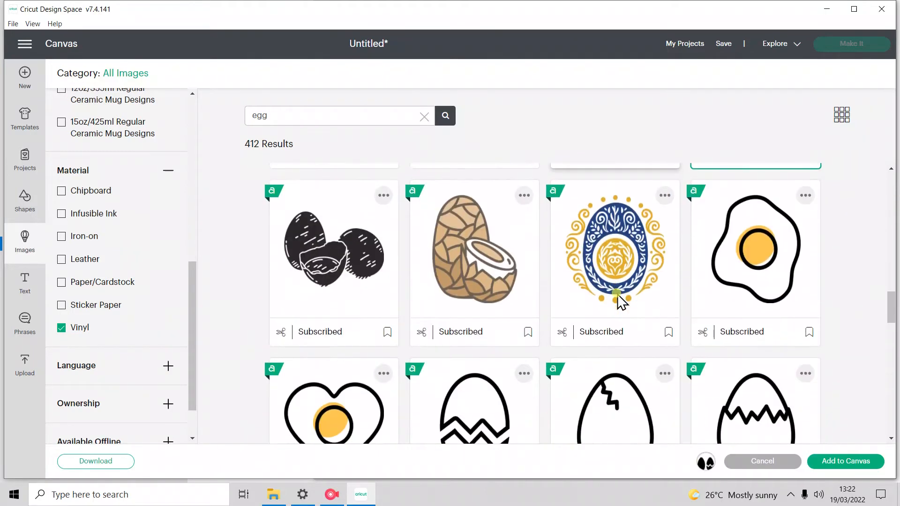
pyautogui.scroll(-5, 618, 300)
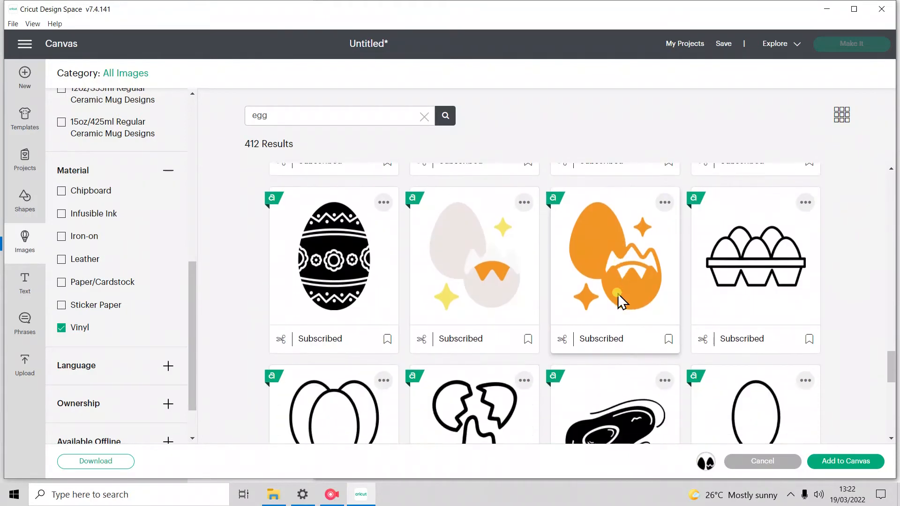
pyautogui.click(825, 461)
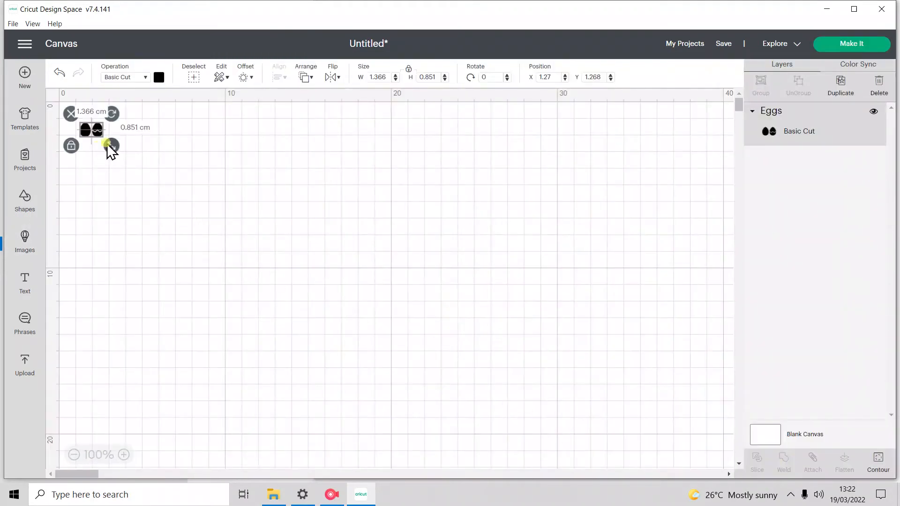
# Enlarge the eggs image to about 15.8 cm wide and 9.9 cm high, and deselect it
pyautogui.click(526, 335)
pyautogui.click(288, 205)
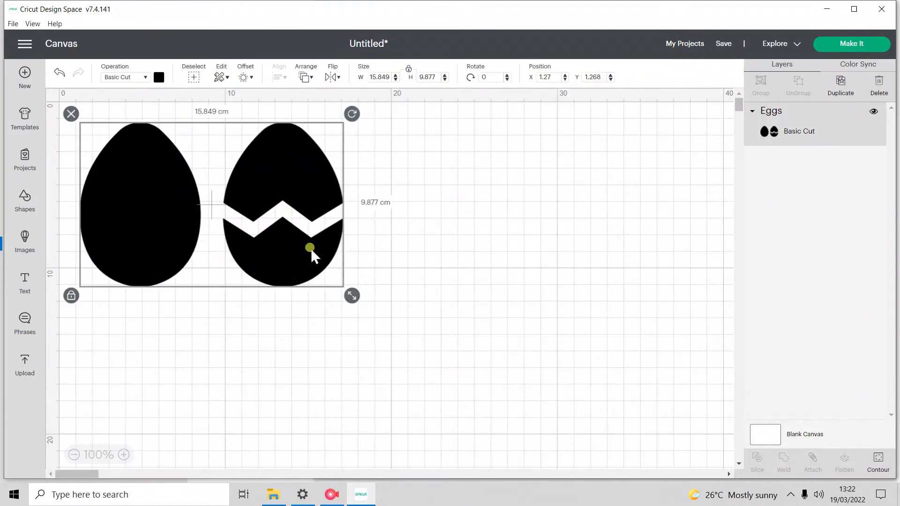
pyautogui.click(560, 379)
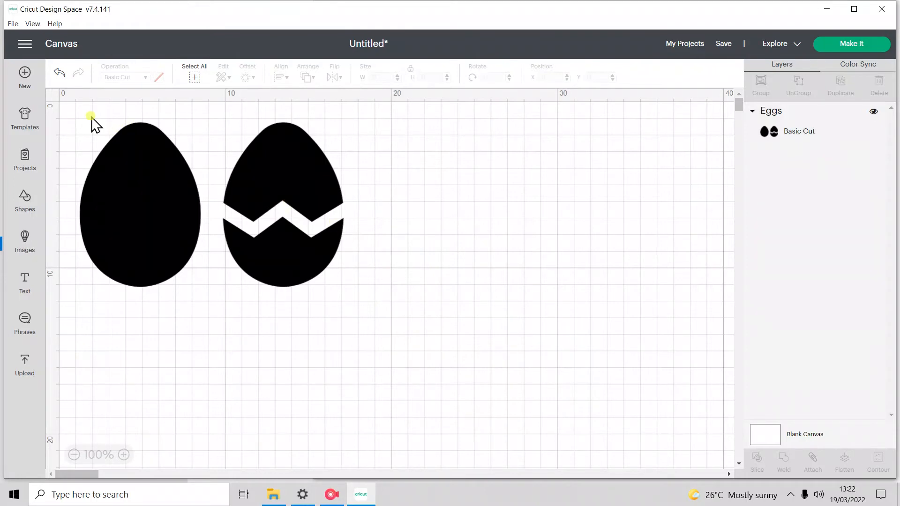
# Search the image library for "pattern", keeping the existing filters
pyautogui.click(26, 242)
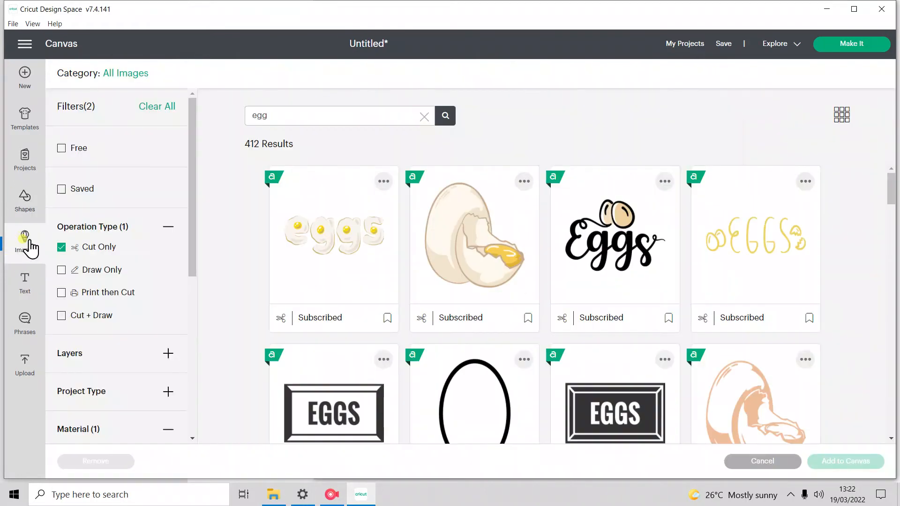
pyautogui.moveTo(359, 115); pyautogui.dragTo(187, 116)
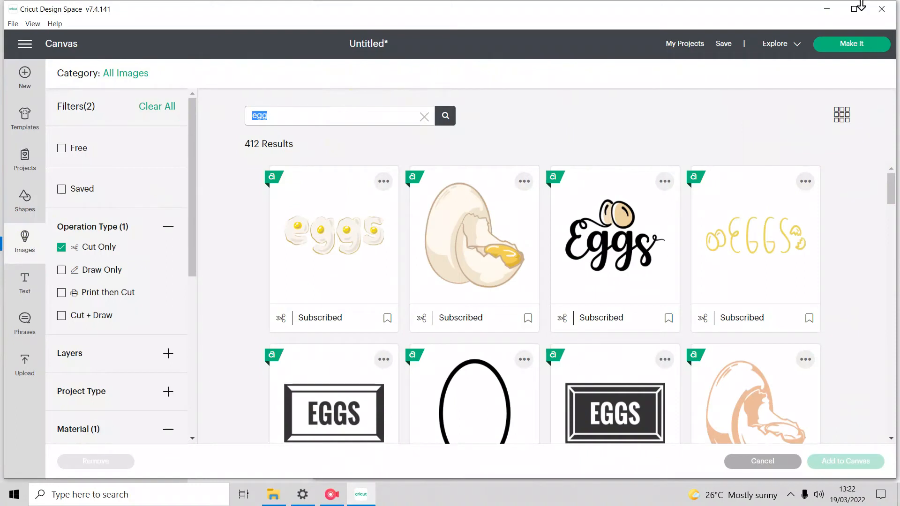
pyautogui.write('pattern')
pyautogui.press('Return')
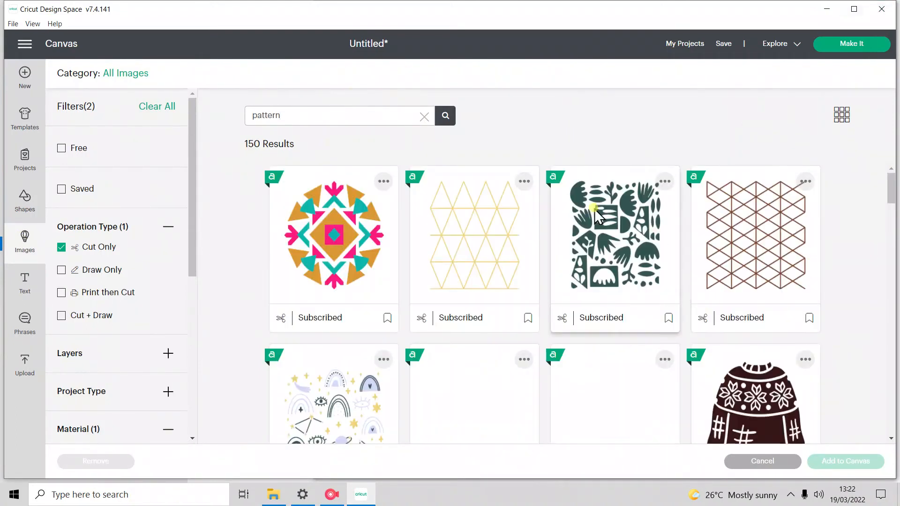
# Find the fish scale pattern and the purple Fun Flowers Pattern in the results and add both to the canvas
pyautogui.scroll(-5, 617, 197)
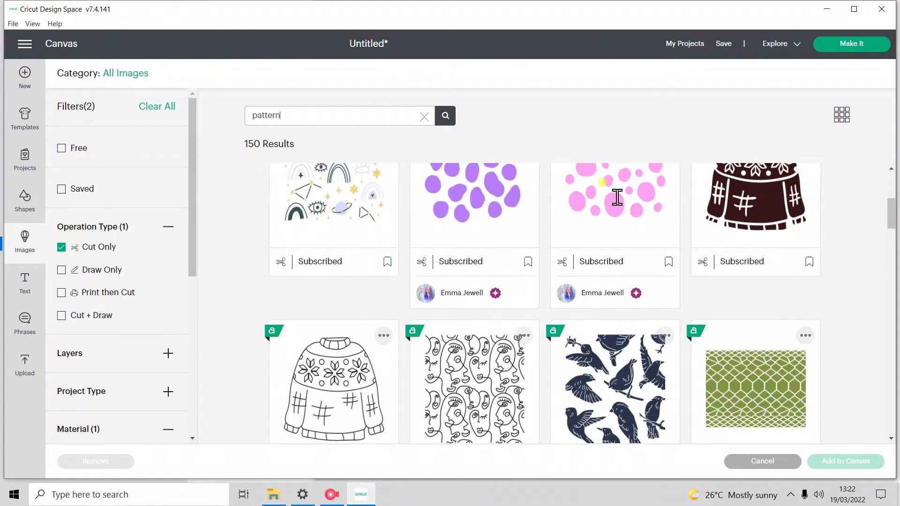
pyautogui.scroll(-10, 618, 198)
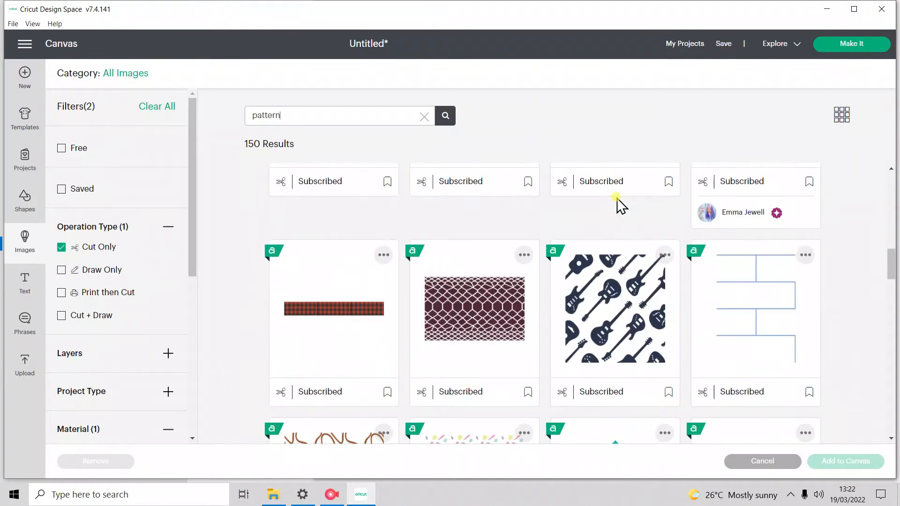
pyautogui.scroll(-10, 617, 199)
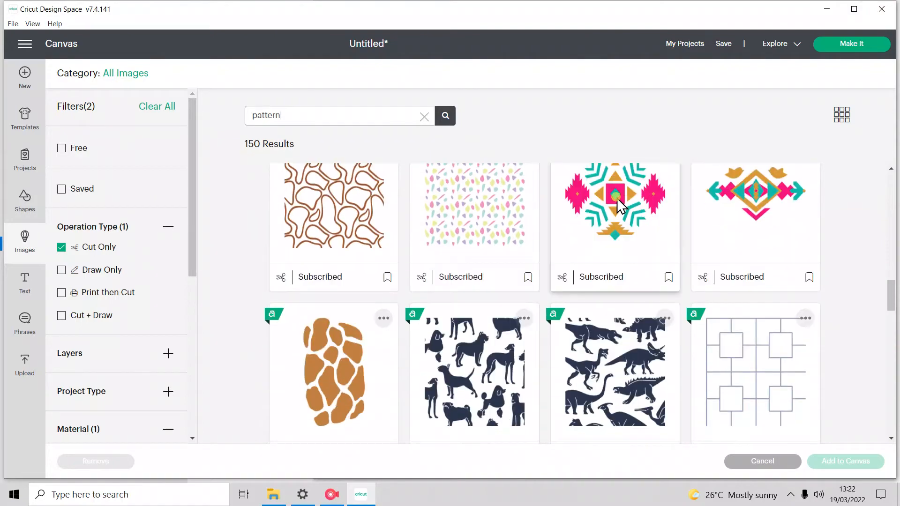
pyautogui.scroll(-15, 617, 206)
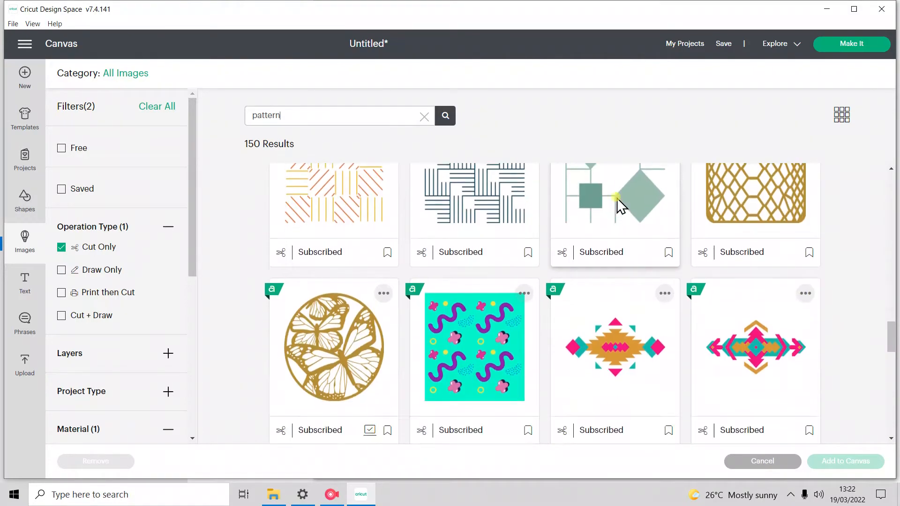
pyautogui.scroll(-5, 614, 199)
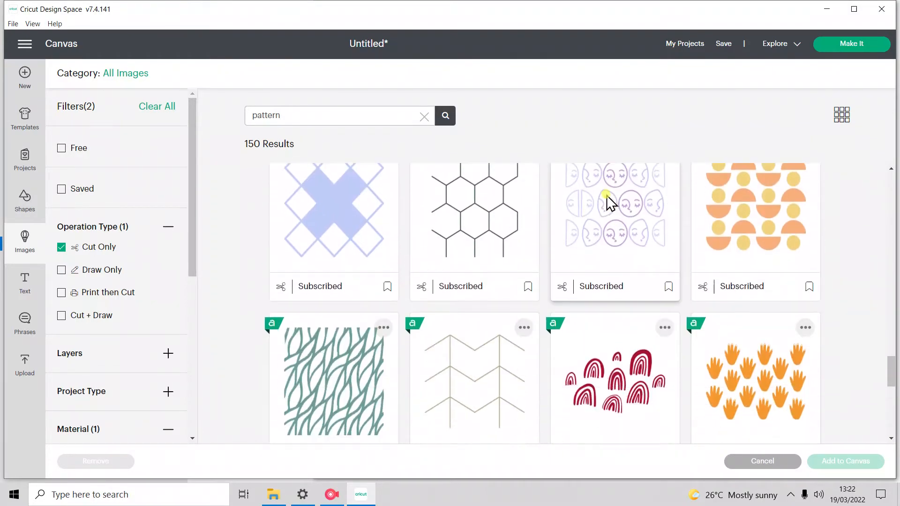
pyautogui.scroll(-3, 607, 197)
pyautogui.scroll(10, 608, 200)
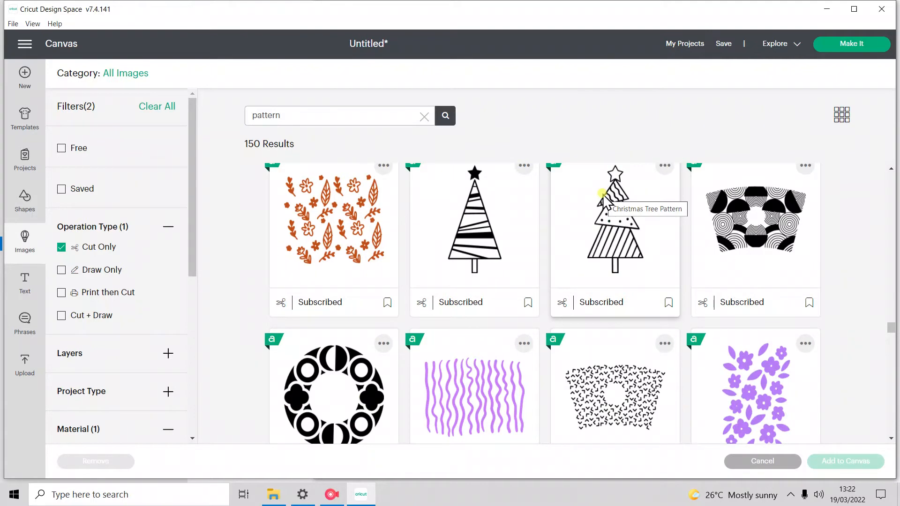
pyautogui.scroll(-3, 603, 192)
pyautogui.scroll(-2, 600, 184)
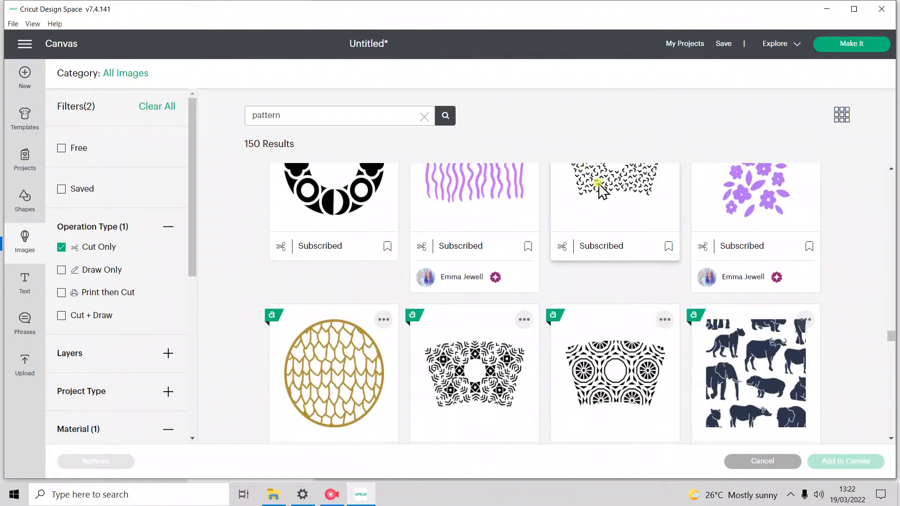
pyautogui.scroll(-5, 595, 184)
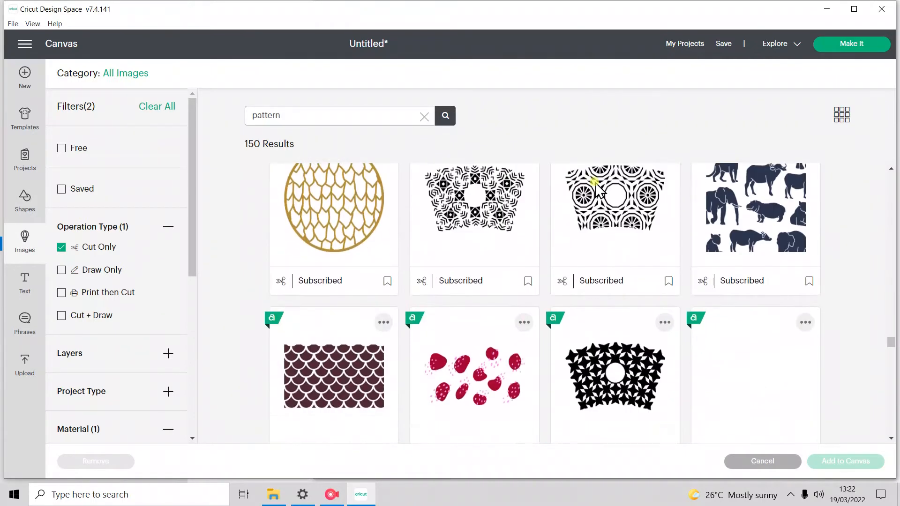
pyautogui.click(352, 326)
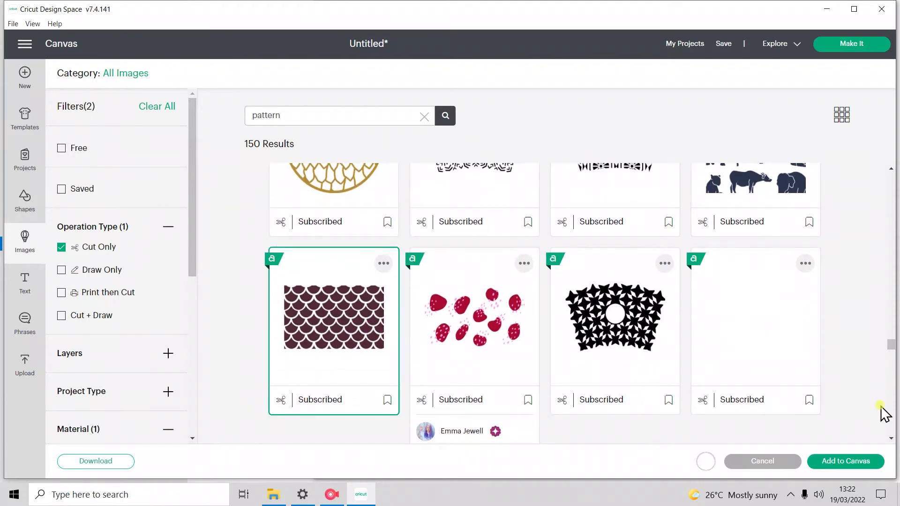
pyautogui.scroll(-4, 727, 316)
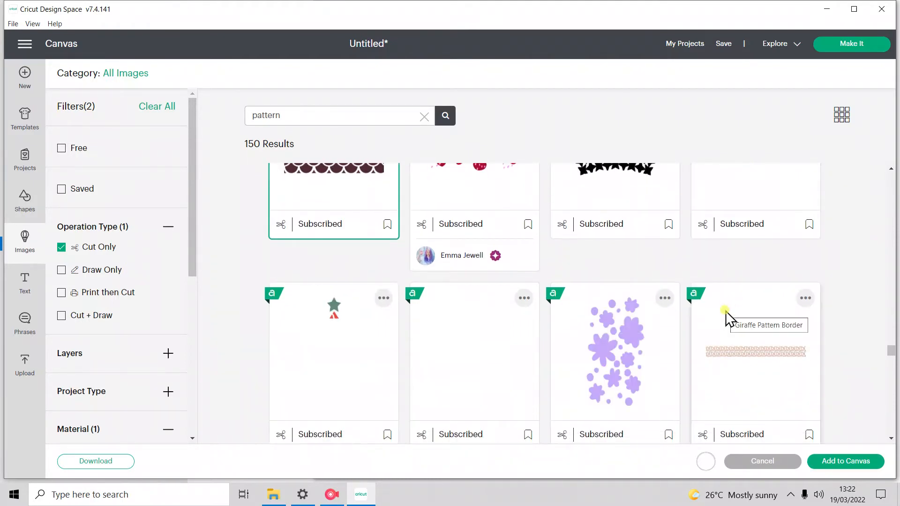
pyautogui.click(618, 369)
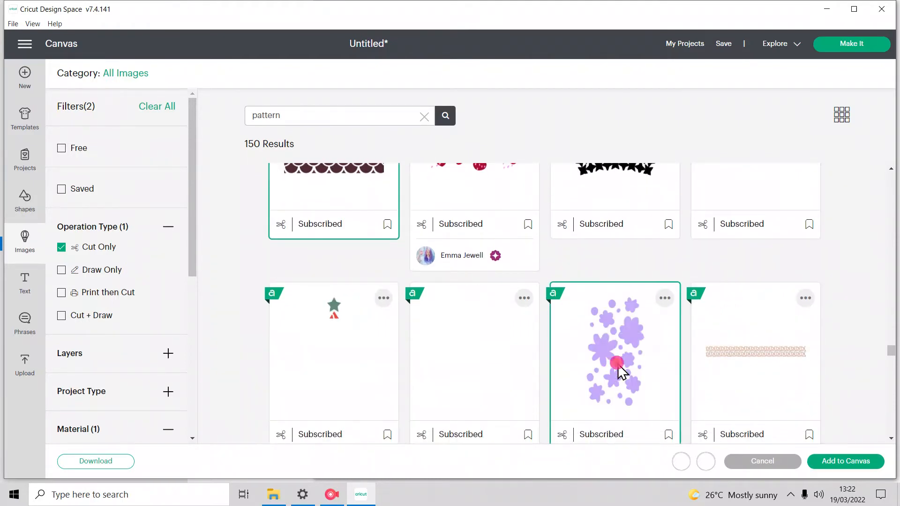
pyautogui.click(839, 462)
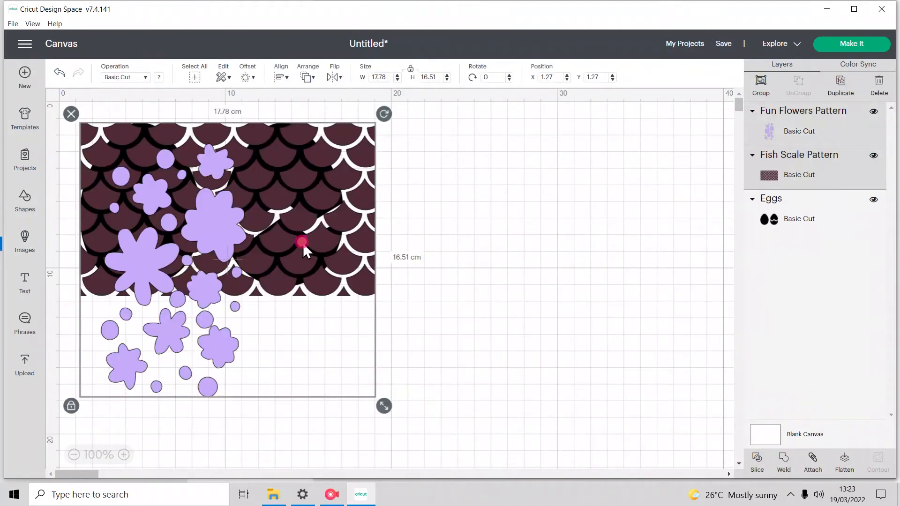
# Move the purple flower pattern to empty canvas away from the eggs and delete the fish scale pattern
pyautogui.click(562, 268)
pyautogui.moveTo(144, 273); pyautogui.dragTo(522, 356)
pyautogui.click(327, 246)
pyautogui.press('Delete')
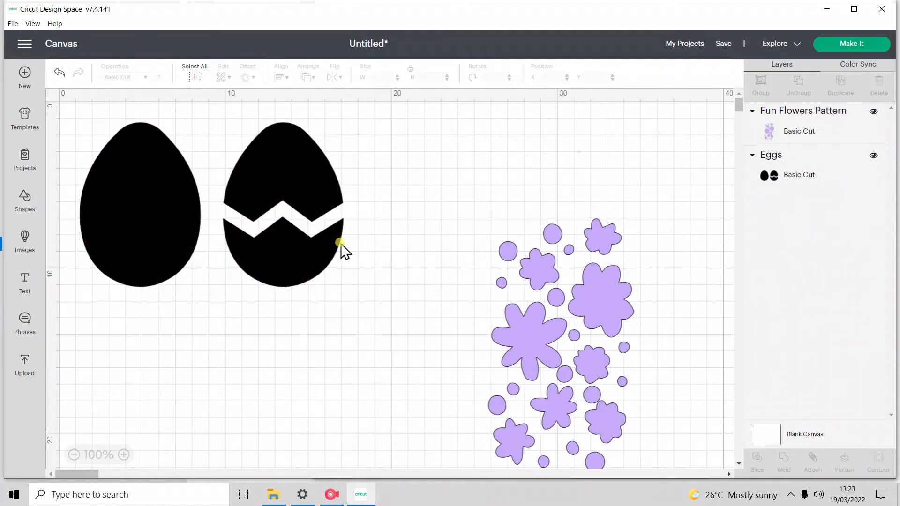
# Bring the flower pattern nearer to the eggs and rotate it about 90 degrees into a horizontal orientation
pyautogui.click(501, 335)
pyautogui.moveTo(576, 268); pyautogui.dragTo(483, 285)
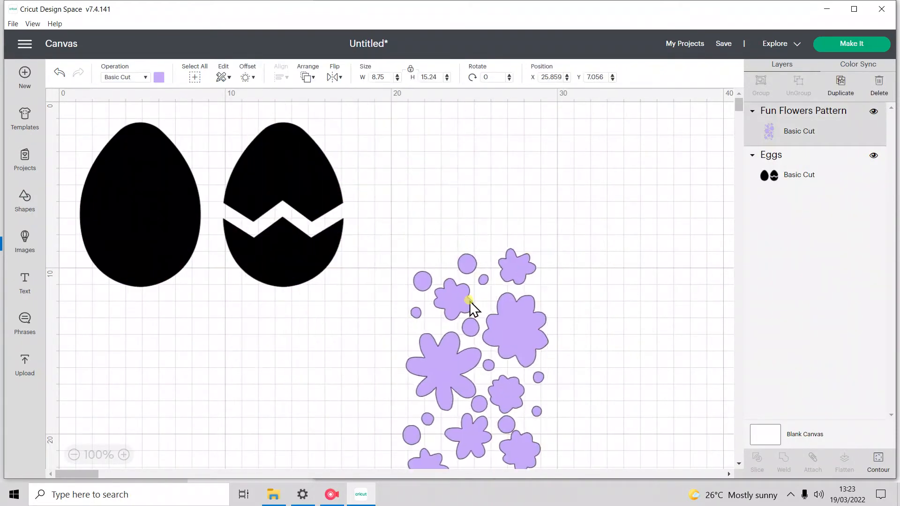
pyautogui.moveTo(559, 241); pyautogui.dragTo(609, 462)
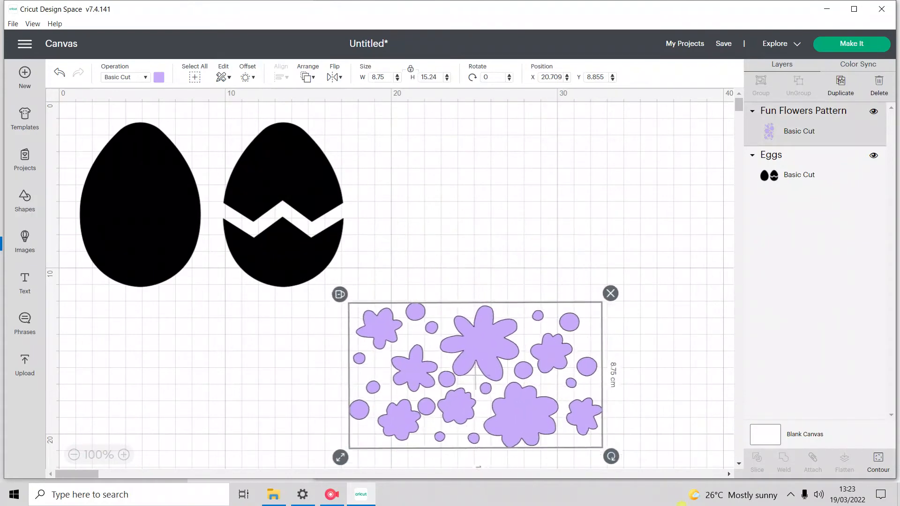
# Place the flower pattern over both eggs and enlarge it to about 20.4 by 11.7 cm so it covers them
pyautogui.moveTo(519, 412); pyautogui.dragTo(277, 215)
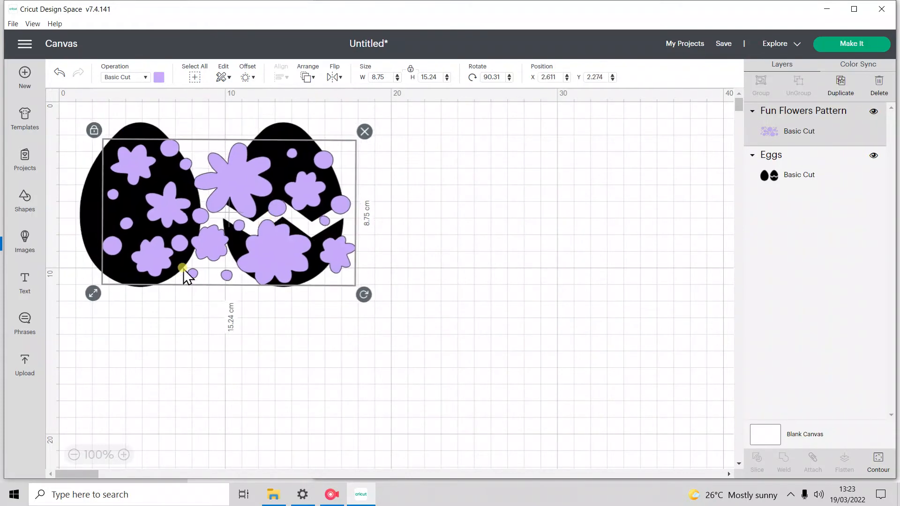
pyautogui.moveTo(92, 294); pyautogui.dragTo(4, 346)
pyautogui.moveTo(231, 215); pyautogui.dragTo(224, 183)
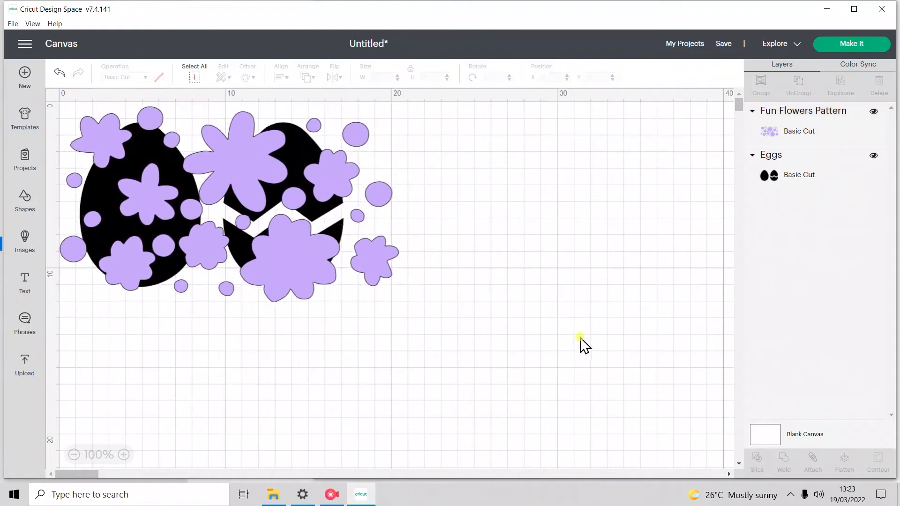
# Slice the flower pattern with the eggs and delete the purple trimmings that lie outside the egg outlines
pyautogui.moveTo(583, 346); pyautogui.dragTo(27, 101)
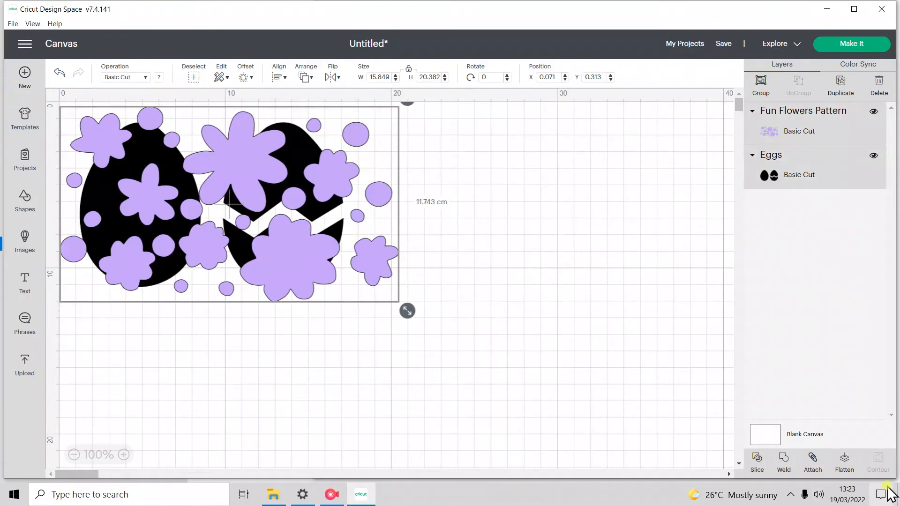
pyautogui.click(754, 460)
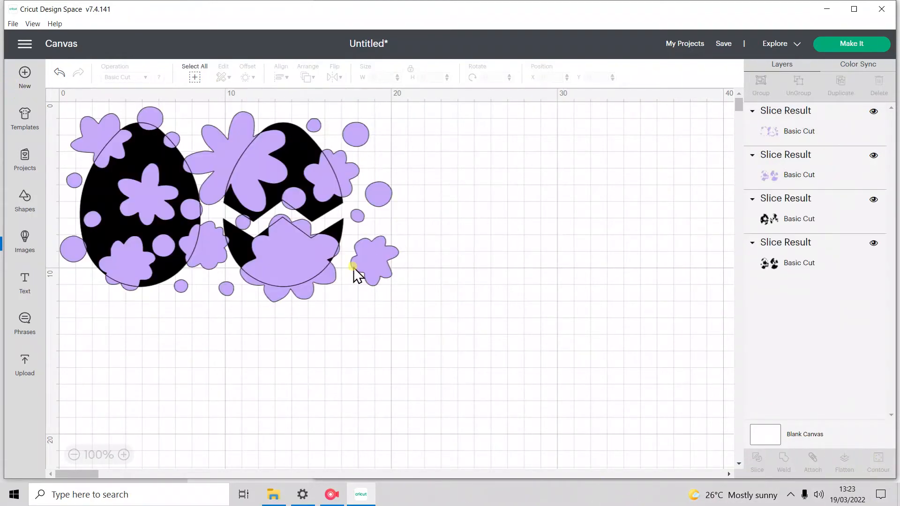
pyautogui.moveTo(332, 288); pyautogui.dragTo(611, 407)
pyautogui.press('Delete')
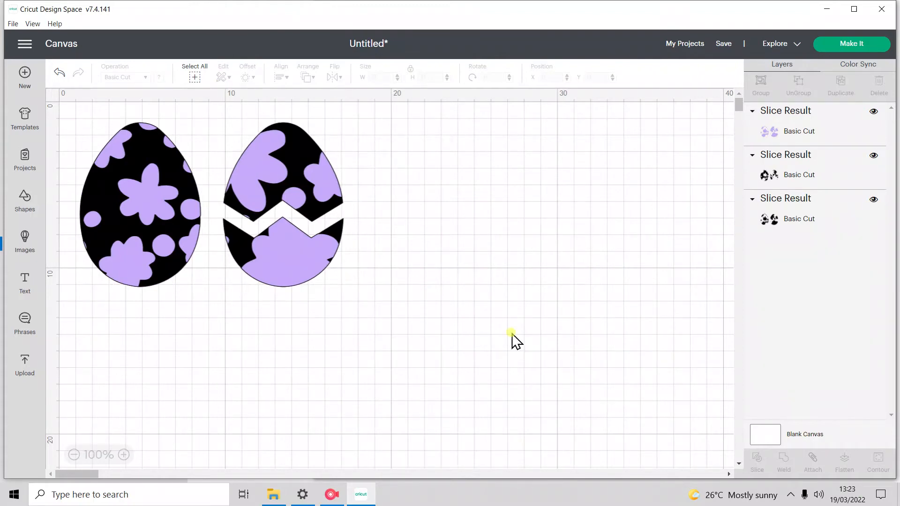
# Move the egg-shaped flower pieces onto empty canvas, then shift the black cut-out egg piece down and undo that shift
pyautogui.click(252, 182)
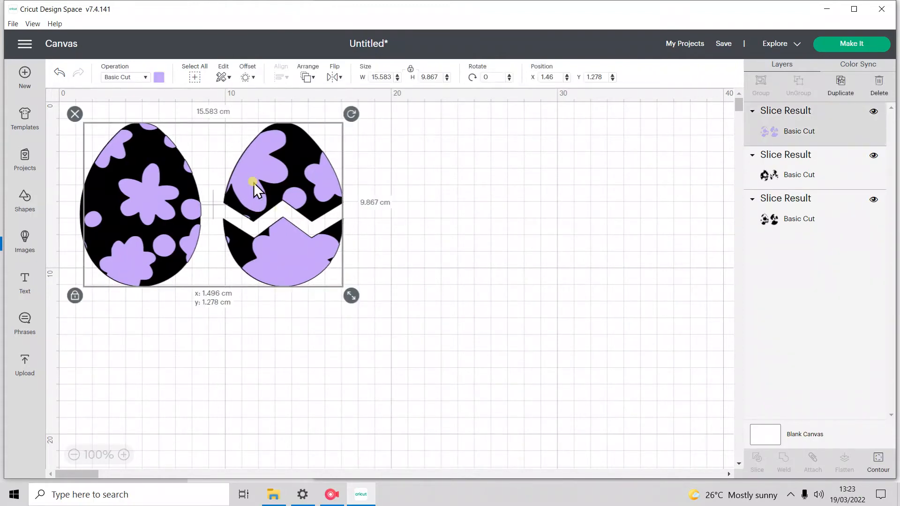
pyautogui.moveTo(254, 181); pyautogui.dragTo(618, 243)
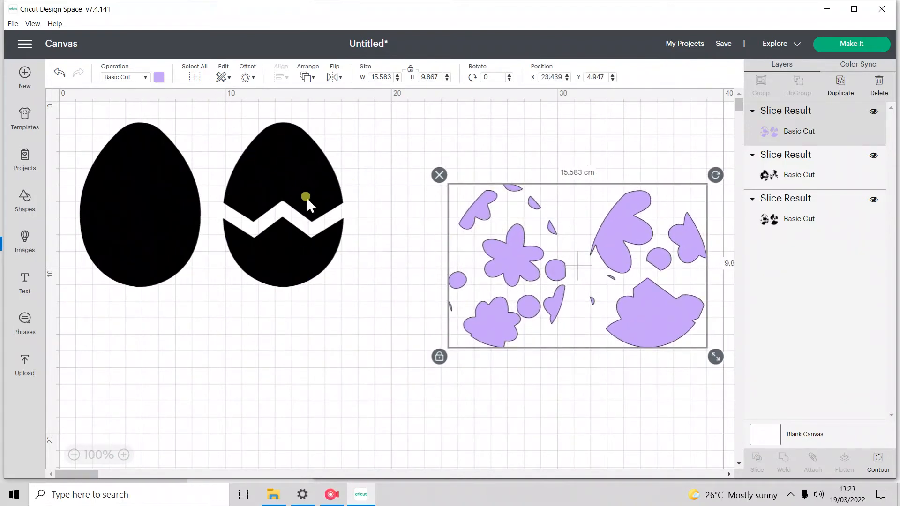
pyautogui.moveTo(258, 195); pyautogui.dragTo(255, 287)
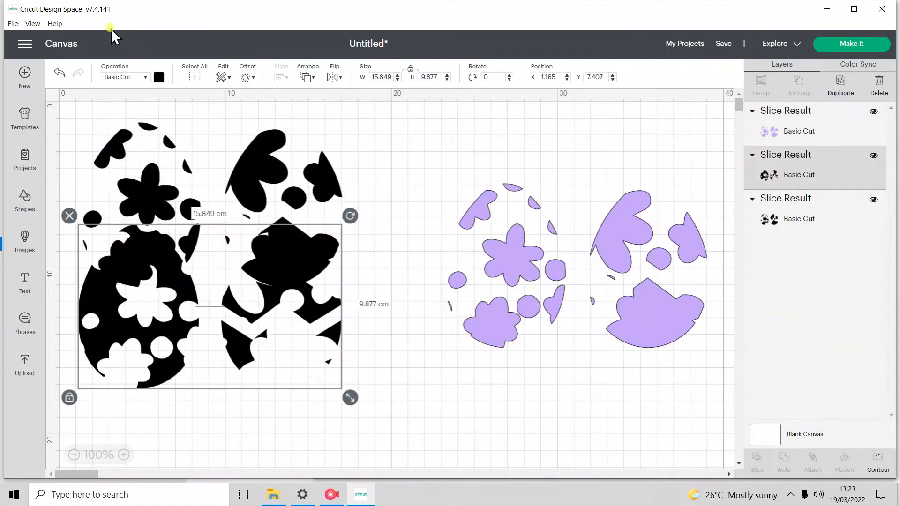
pyautogui.click(59, 72)
# Weld the two overlapping black slice pieces into one solid eggs shape
pyautogui.moveTo(393, 355); pyautogui.dragTo(30, 97)
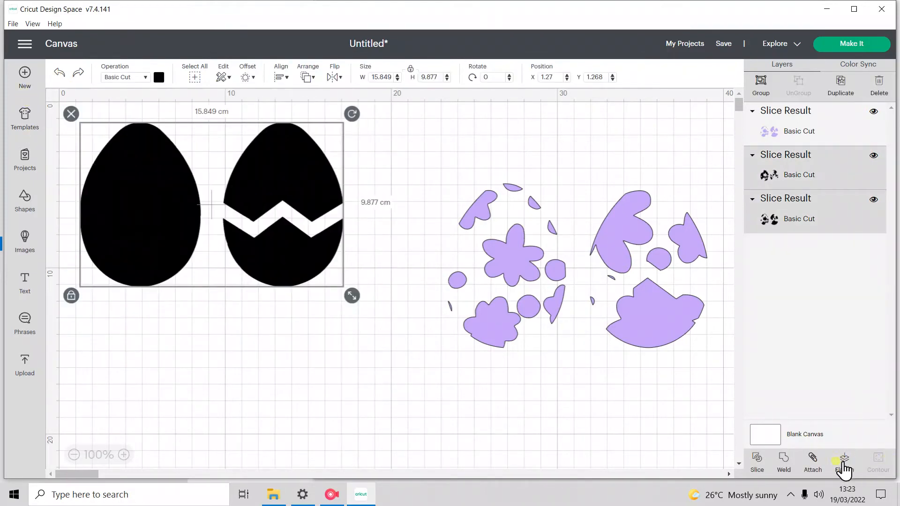
pyautogui.click(783, 461)
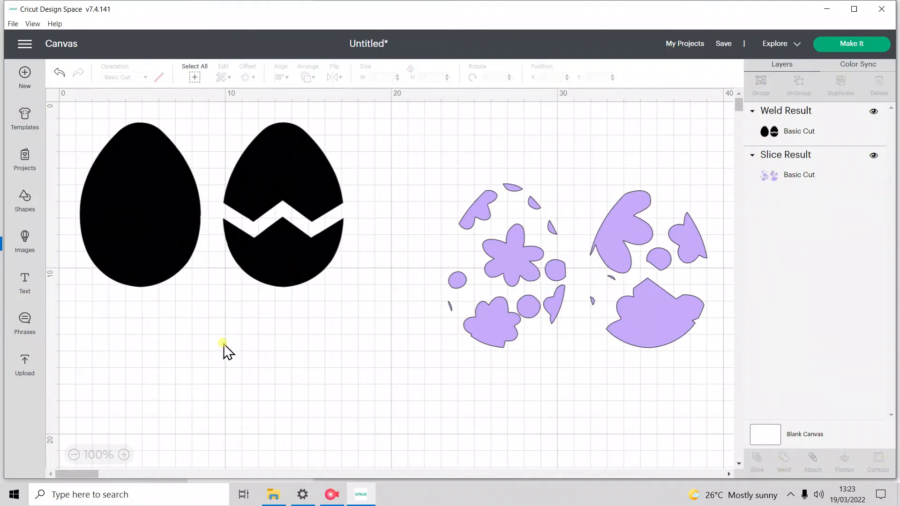
# Bring the purple flower pieces one layer forward and place them over the two black eggs
pyautogui.click(217, 136)
pyautogui.moveTo(694, 281); pyautogui.dragTo(576, 305)
pyautogui.rightClick(575, 306)
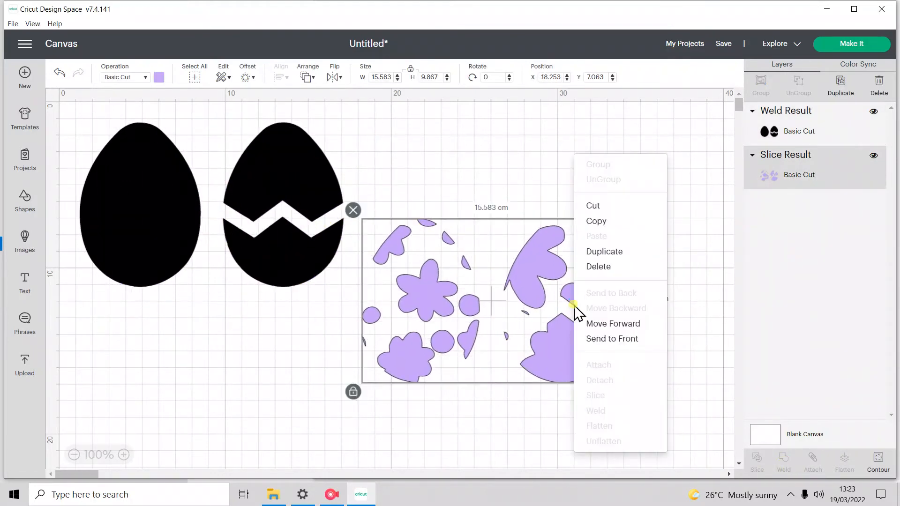
pyautogui.click(596, 324)
pyautogui.moveTo(598, 328); pyautogui.dragTo(271, 235)
pyautogui.click(546, 329)
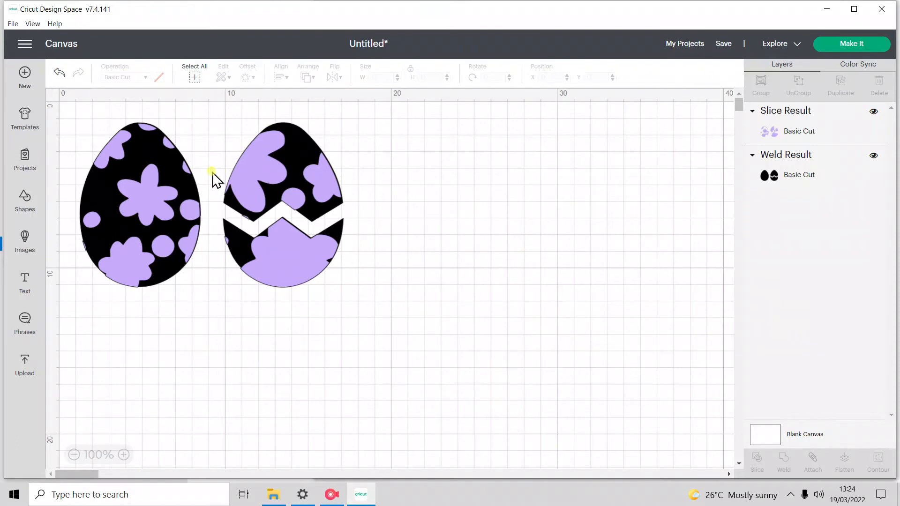
# Shift the flower pieces slightly off the eggs, then select all shapes and delete them from the canvas
pyautogui.moveTo(164, 213); pyautogui.dragTo(172, 235)
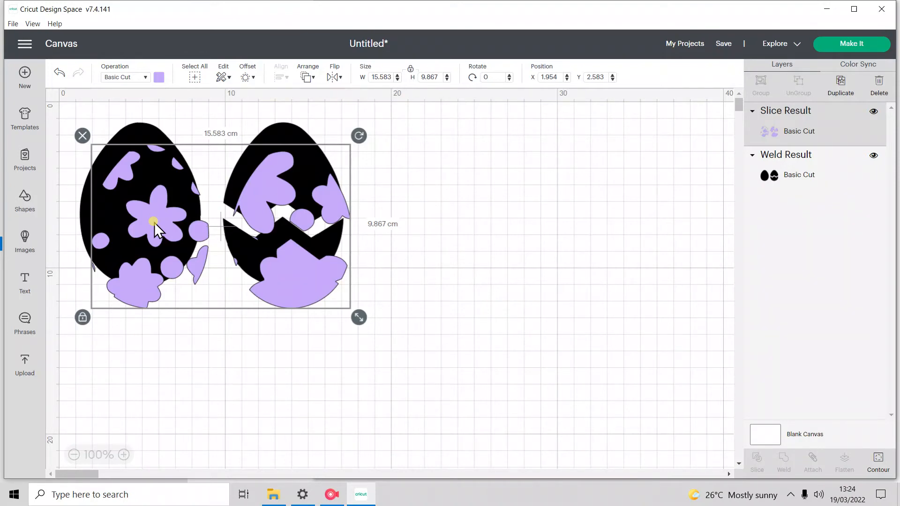
pyautogui.moveTo(457, 354); pyautogui.dragTo(71, 96)
pyautogui.press('Delete')
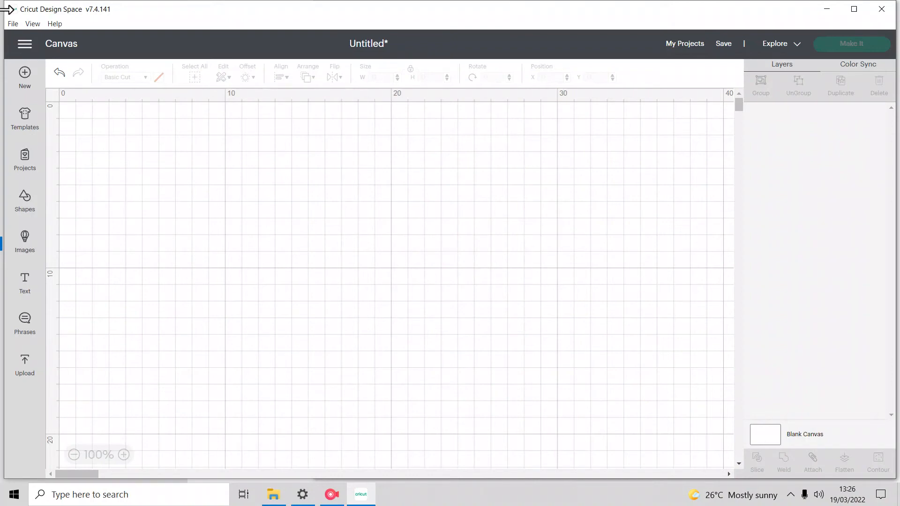
# Open the list of custom materials and bring its dial settings into view
pyautogui.click(24, 47)
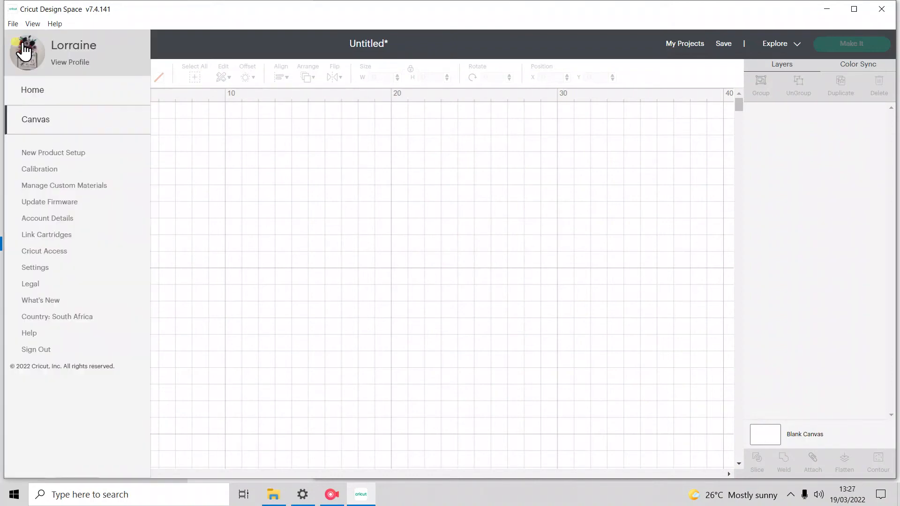
pyautogui.click(41, 189)
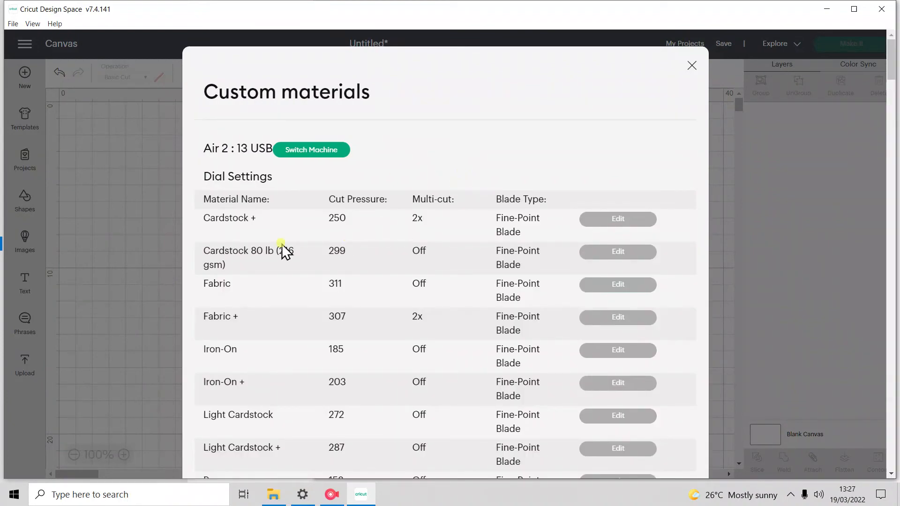
pyautogui.scroll(-3, 349, 216)
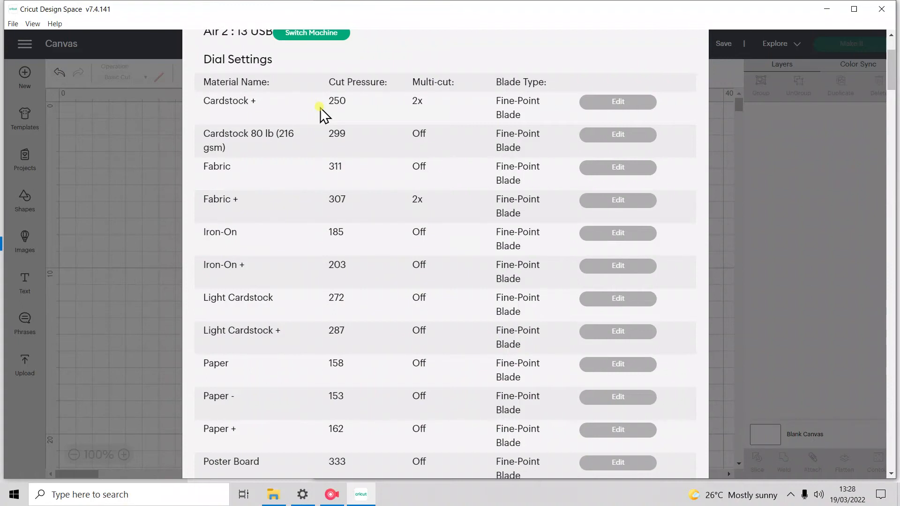
# Open Cardstock + for editing, try a cut pressure of 251 and step it back to 250
pyautogui.click(607, 103)
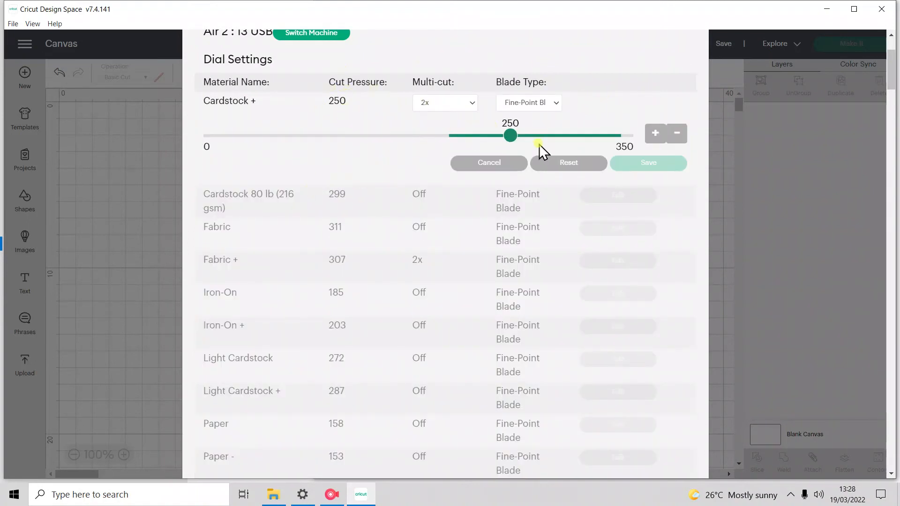
pyautogui.moveTo(510, 136)
pyautogui.mouseDown()
pyautogui.moveTo(557, 129)
pyautogui.moveTo(520, 141)
pyautogui.mouseUp()
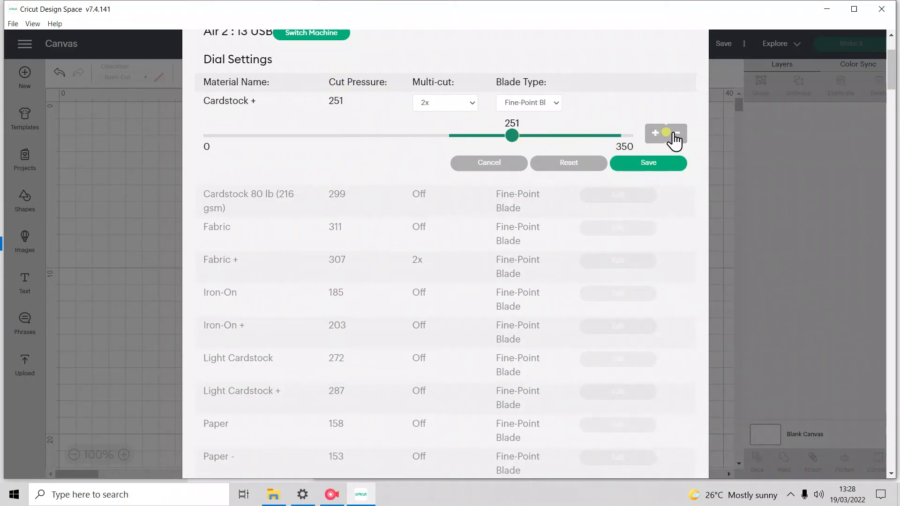
pyautogui.click(676, 138)
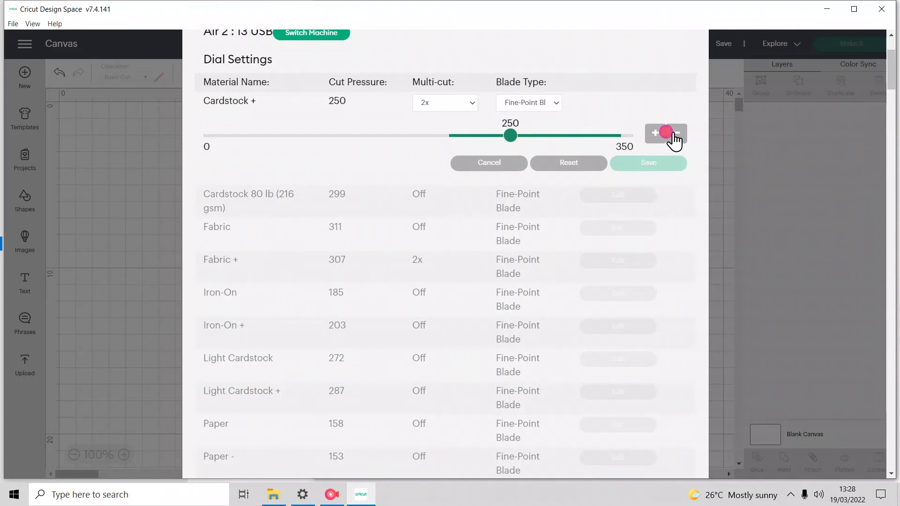
# Review the multi-cut and blade type options for Cardstock + and cancel the edit
pyautogui.click(444, 101)
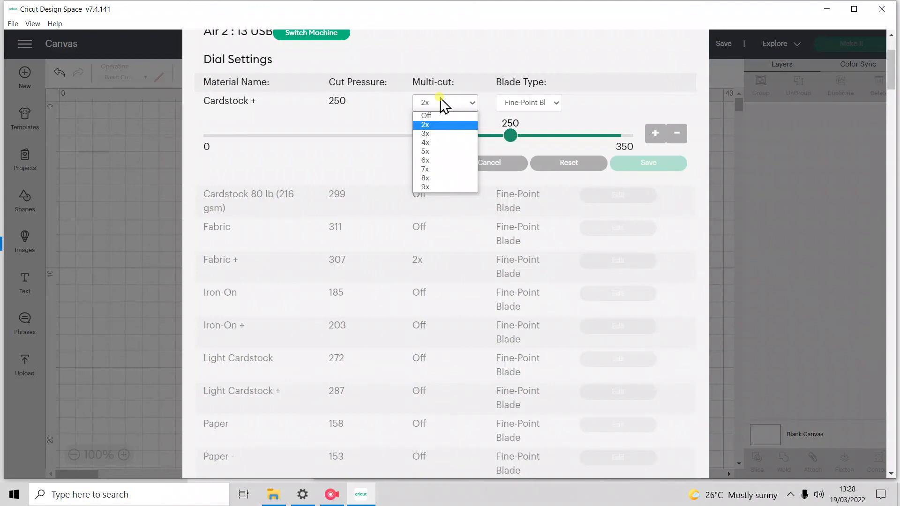
pyautogui.click(570, 54)
pyautogui.click(547, 104)
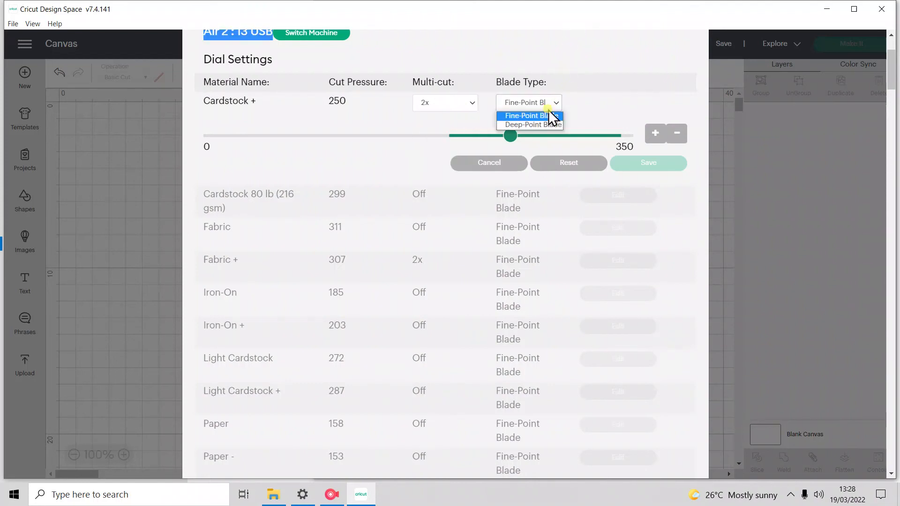
pyautogui.click(584, 61)
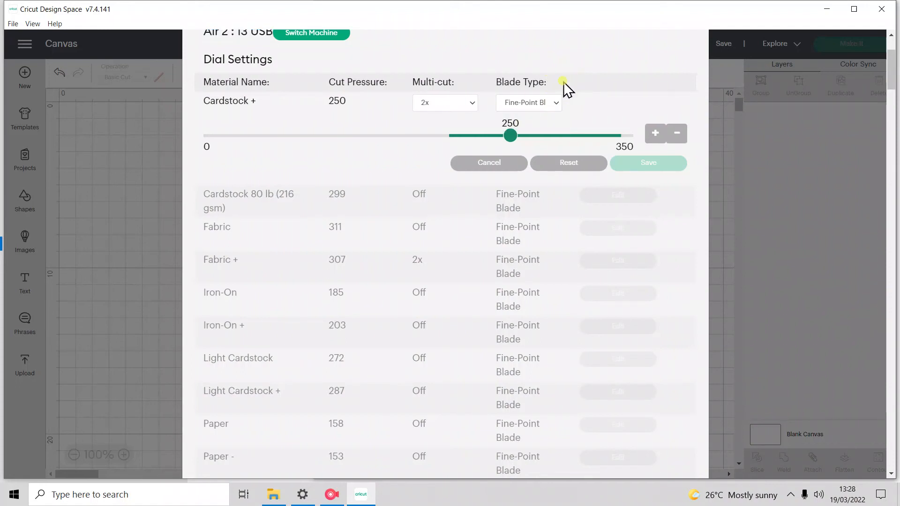
pyautogui.click(490, 164)
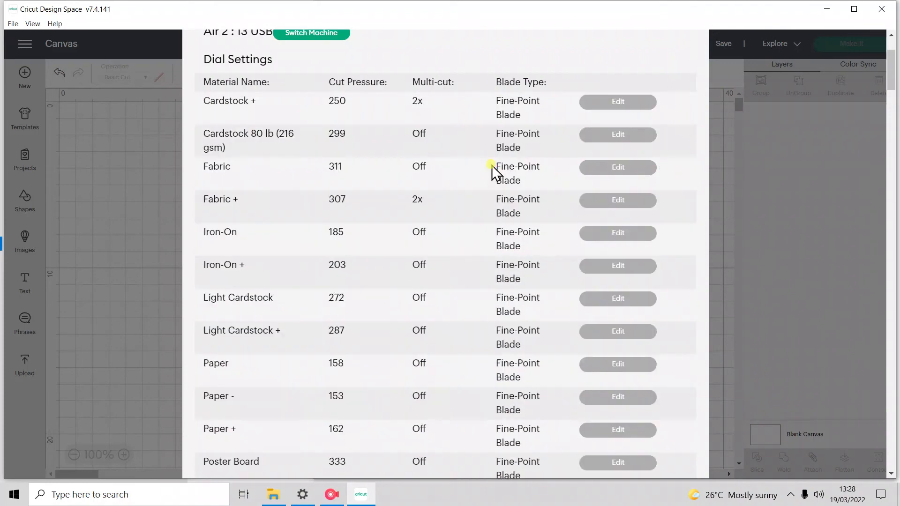
# Add a new material named "custom vinyl" at the end of the materials list and save it
pyautogui.scroll(-10, 493, 171)
pyautogui.scroll(-20, 521, 198)
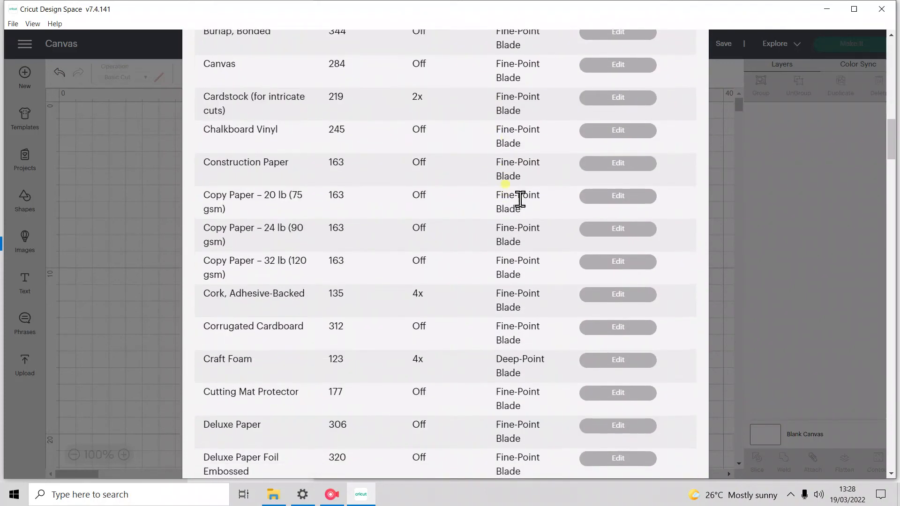
pyautogui.scroll(-20, 521, 225)
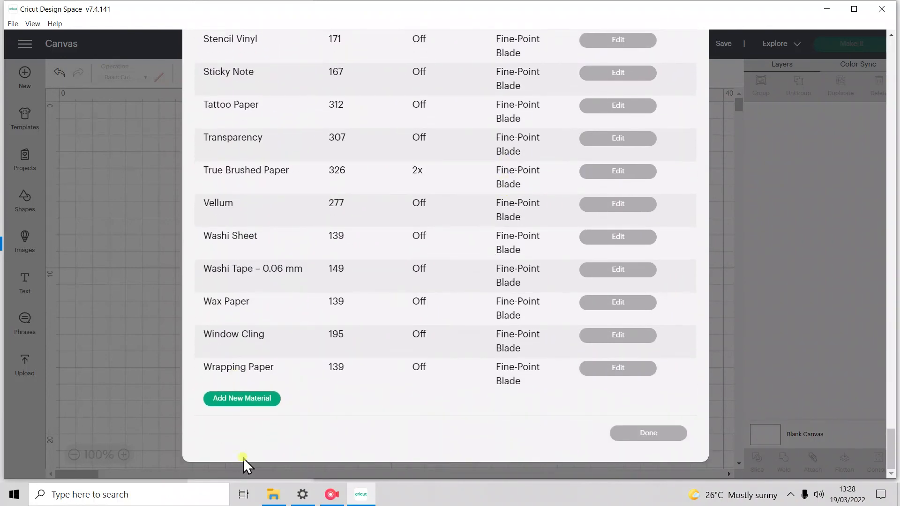
pyautogui.click(237, 399)
pyautogui.scroll(-2, 270, 363)
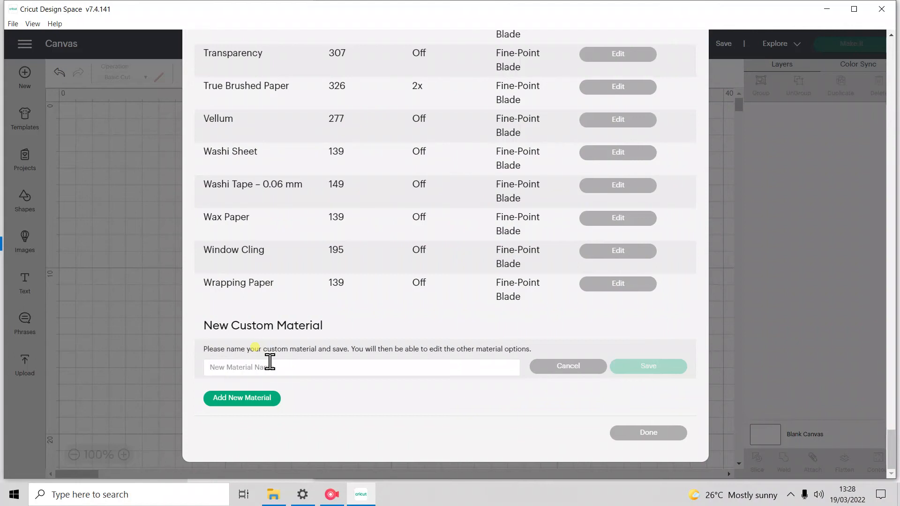
pyautogui.click(270, 365)
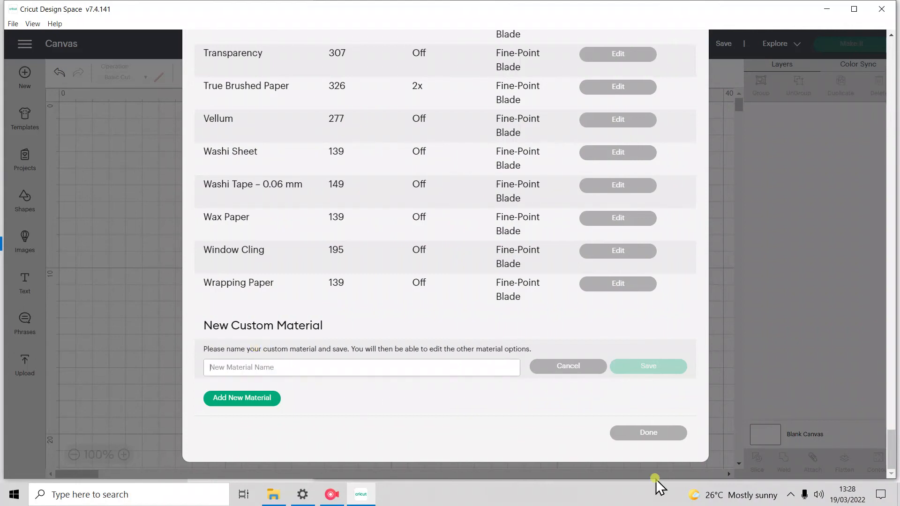
pyautogui.write('custom')
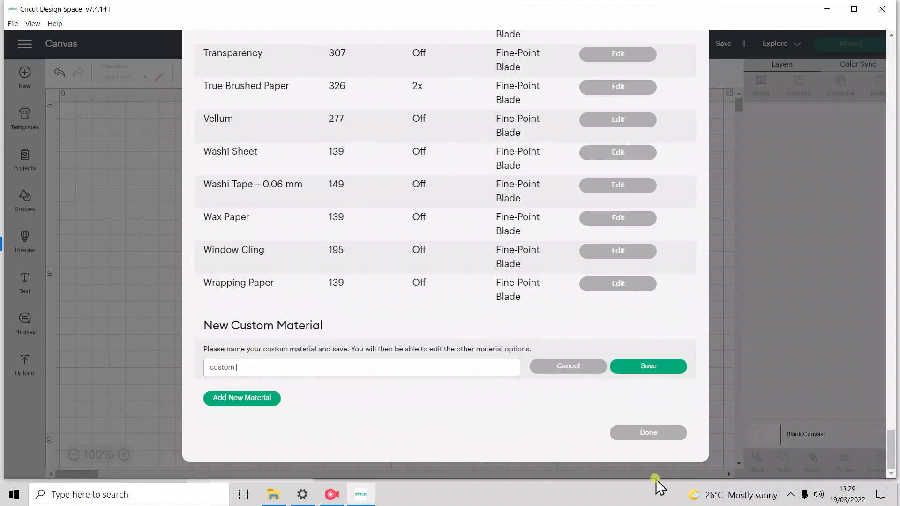
pyautogui.write(' viny')
pyautogui.press('BackSpace')
pyautogui.press('BackSpace')
pyautogui.click(653, 366)
# Compare with the standard vinyl settings, try a cut pressure of 176 for custom vinyl and cancel the edit
pyautogui.scroll(5, 653, 366)
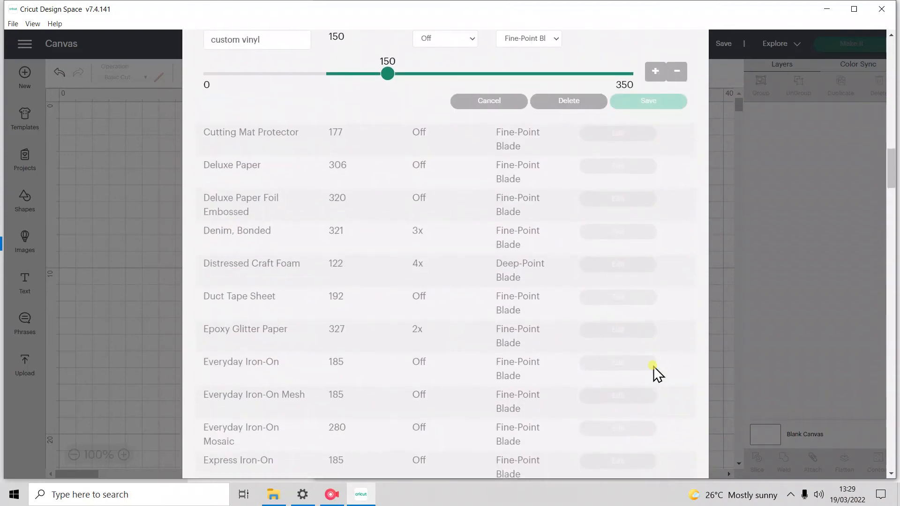
pyautogui.scroll(2, 383, 196)
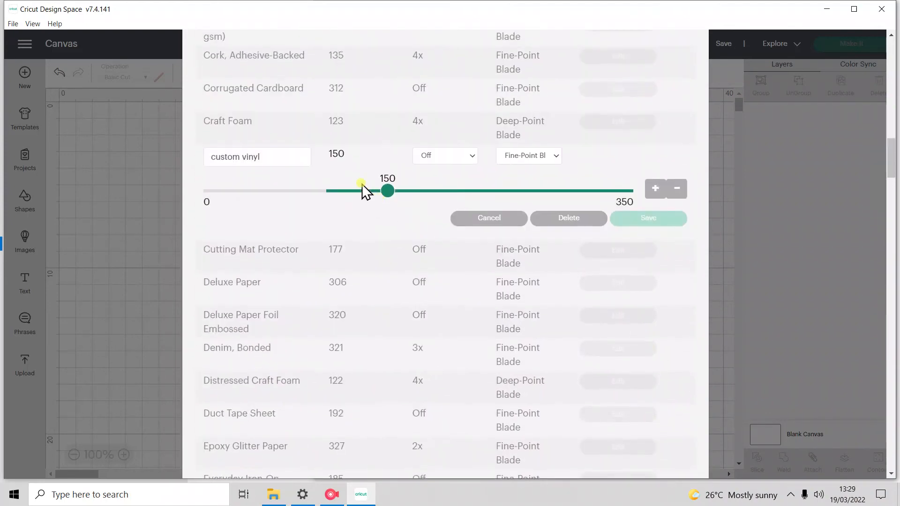
pyautogui.click(449, 227)
pyautogui.scroll(9, 429, 260)
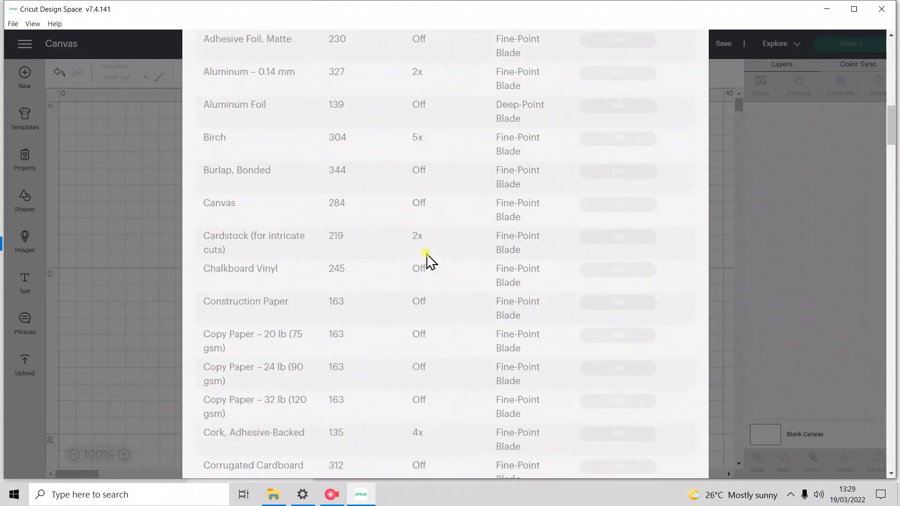
pyautogui.scroll(5, 428, 261)
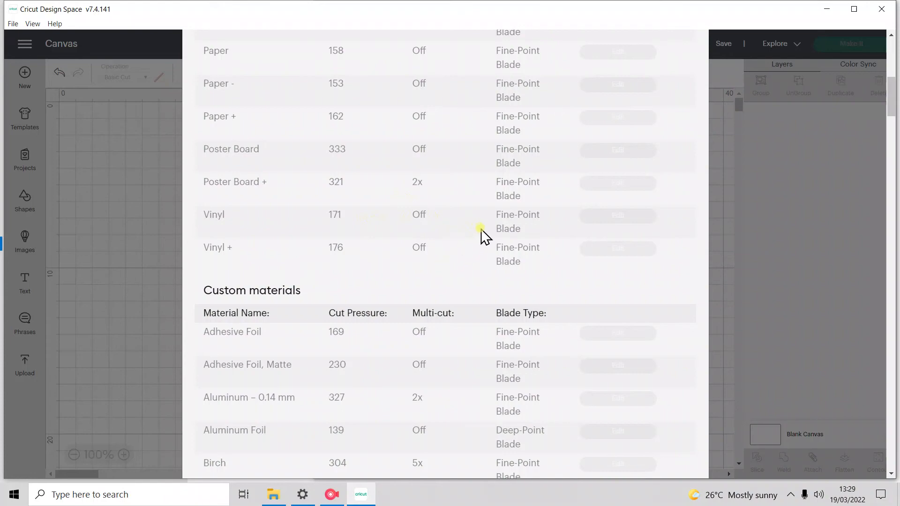
pyautogui.scroll(-14, 483, 234)
pyautogui.scroll(-2, 482, 237)
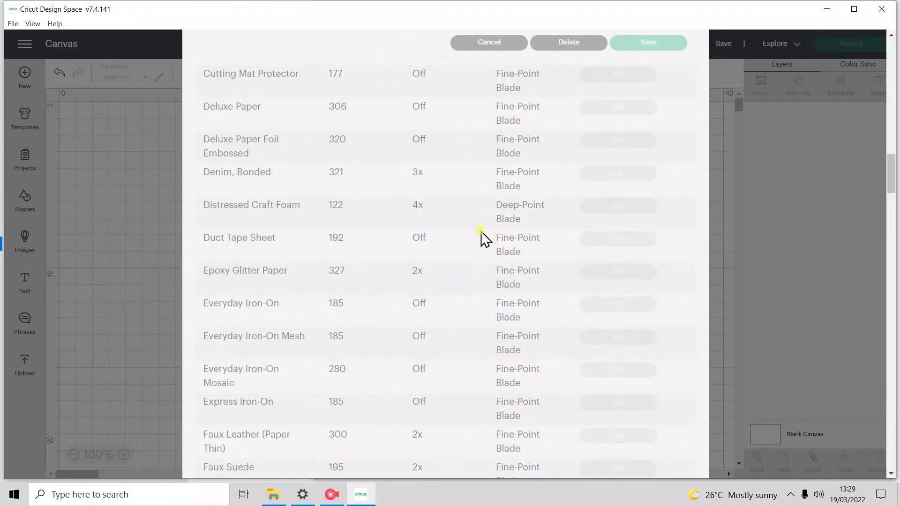
pyautogui.scroll(3, 482, 237)
pyautogui.moveTo(387, 190); pyautogui.dragTo(427, 190)
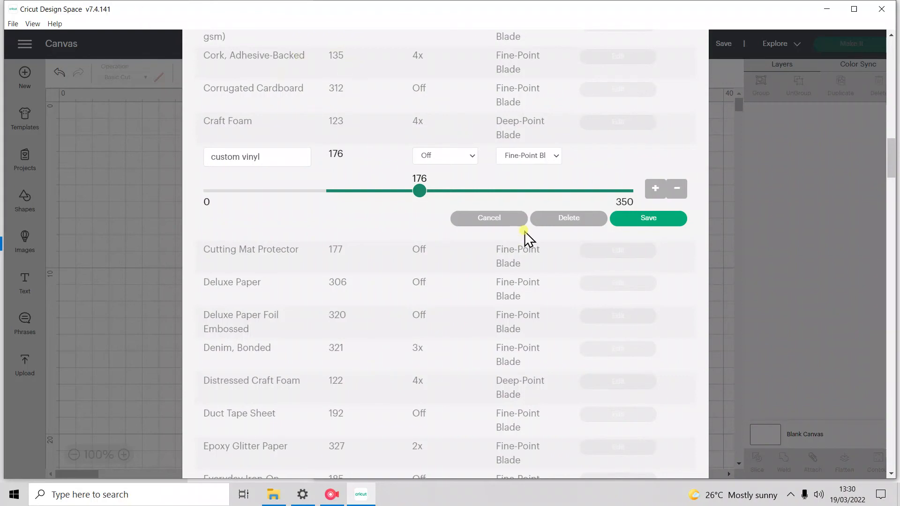
pyautogui.click(489, 218)
# Inspect the Craft Foam cut settings, cancel the edit and look over the dial settings list
pyautogui.click(596, 123)
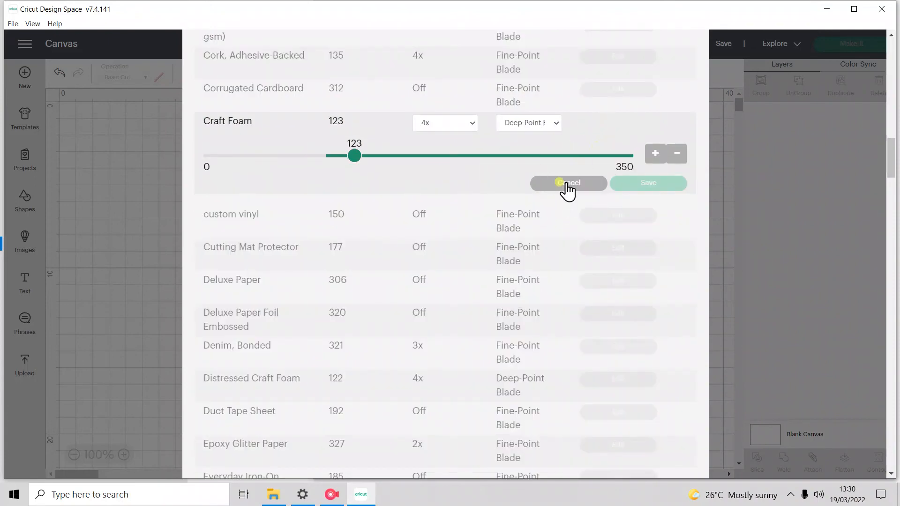
pyautogui.click(565, 184)
pyautogui.scroll(10, 561, 193)
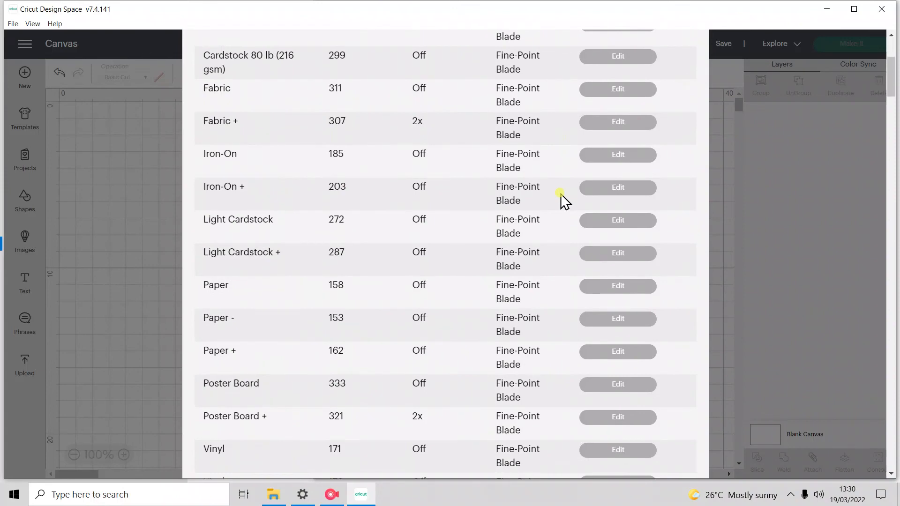
pyautogui.scroll(3, 563, 199)
pyautogui.scroll(-5, 561, 196)
pyautogui.scroll(3, 562, 196)
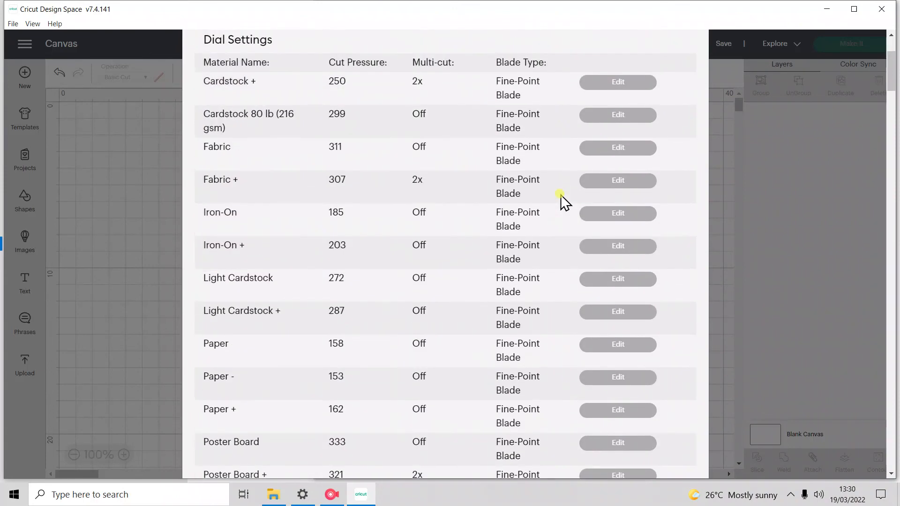
# Browse the custom materials down to Glitter Vinyl, inspect its cut settings and cancel the edit
pyautogui.scroll(-9, 561, 195)
pyautogui.scroll(-10, 563, 200)
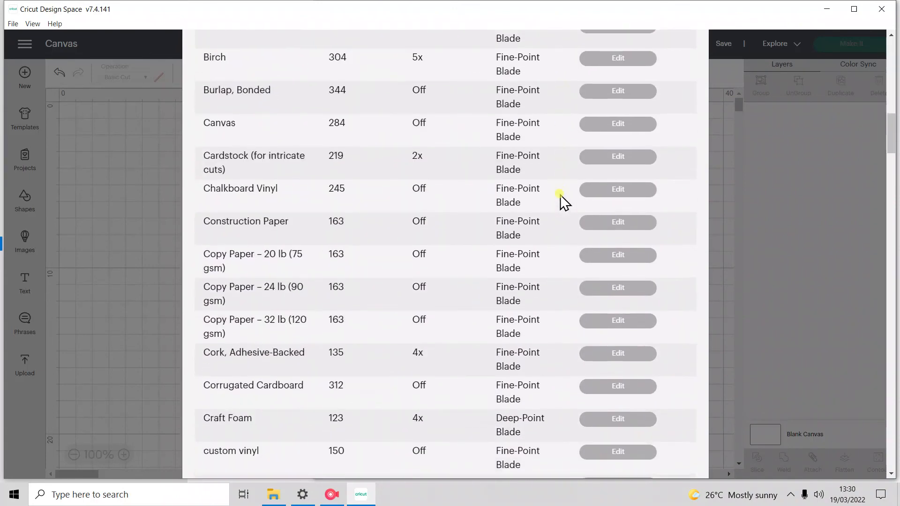
pyautogui.scroll(-4, 564, 202)
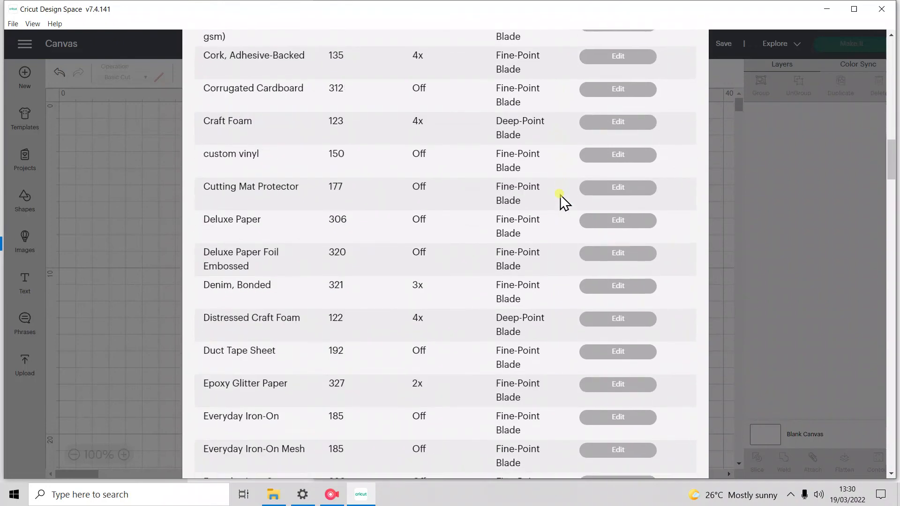
pyautogui.scroll(-5, 564, 202)
pyautogui.scroll(-11, 564, 202)
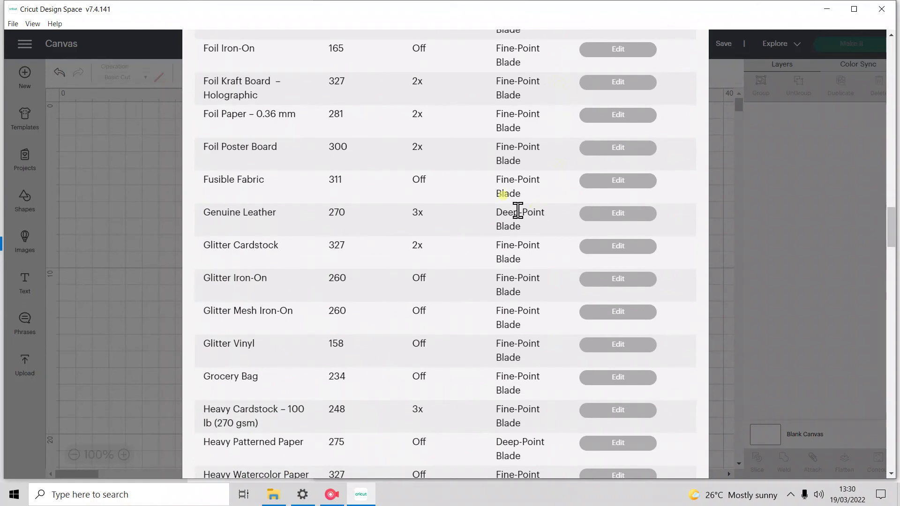
pyautogui.click(599, 345)
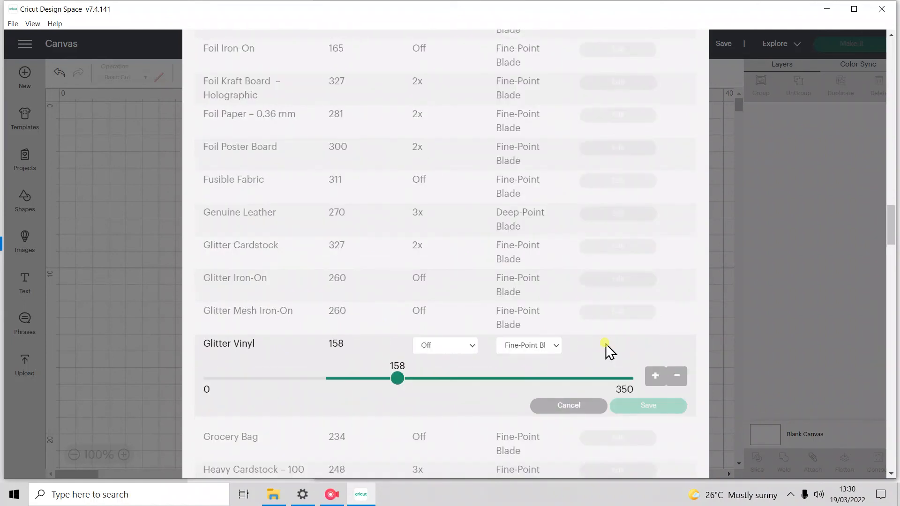
pyautogui.click(573, 406)
# Reset the Premium Vinyl – Frosted Glitter material to its default cut settings
pyautogui.scroll(-5, 562, 317)
pyautogui.scroll(-20, 563, 317)
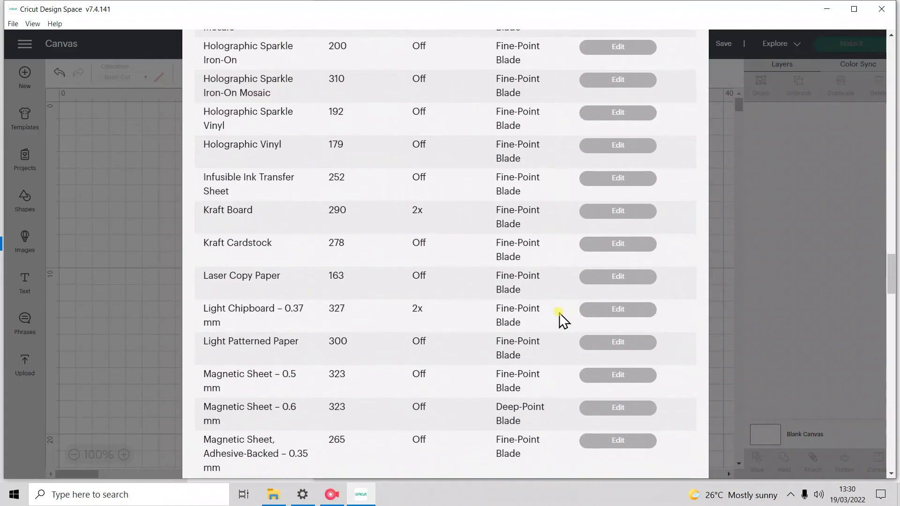
pyautogui.scroll(1, 563, 317)
pyautogui.scroll(-10, 562, 317)
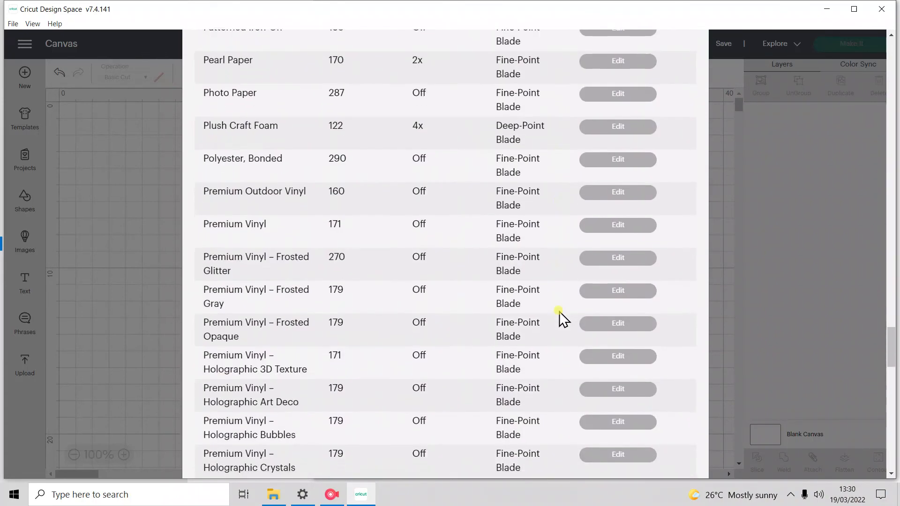
pyautogui.scroll(2, 562, 317)
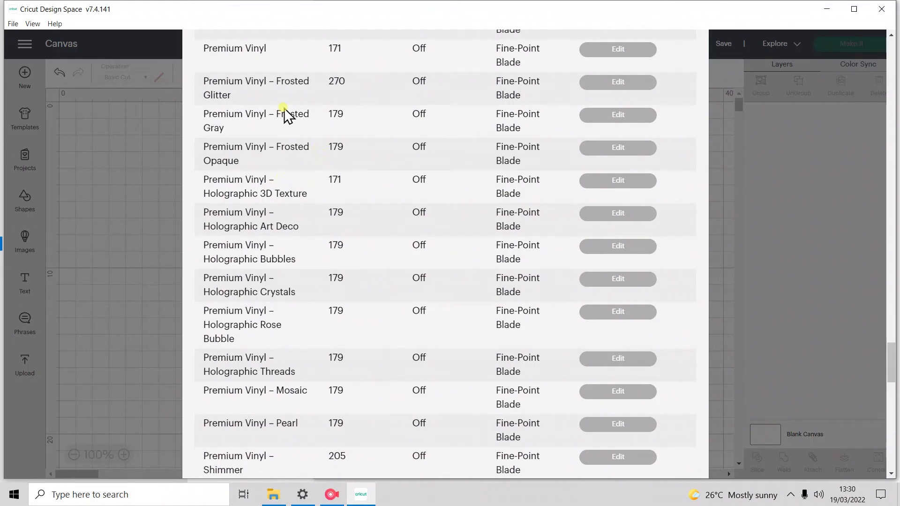
pyautogui.click(598, 82)
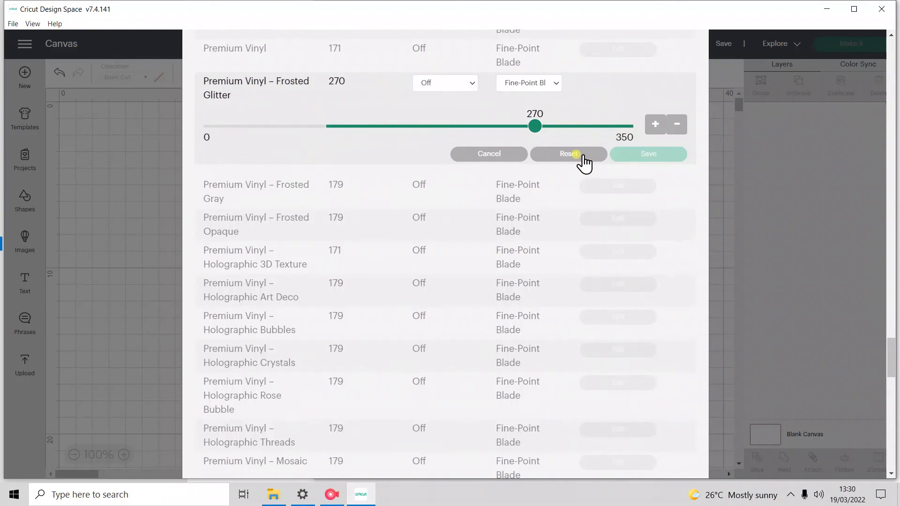
pyautogui.click(548, 153)
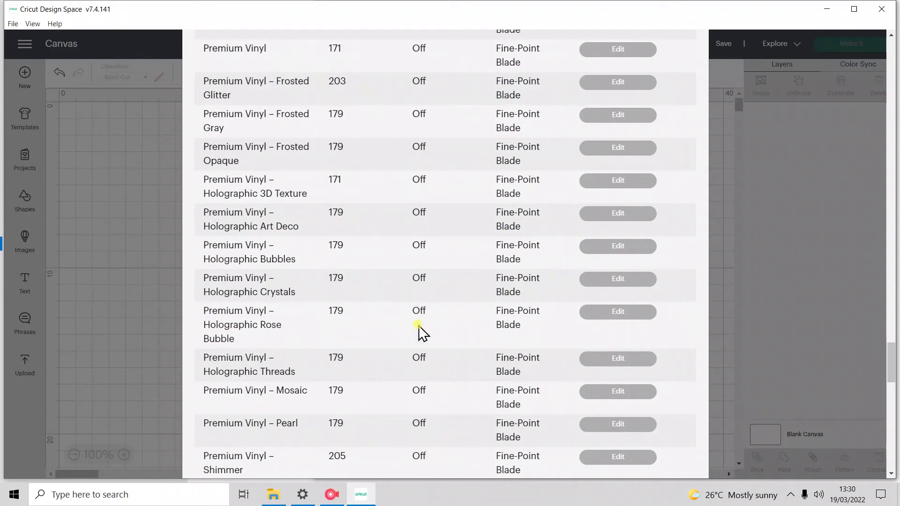
pyautogui.scroll(1, 429, 324)
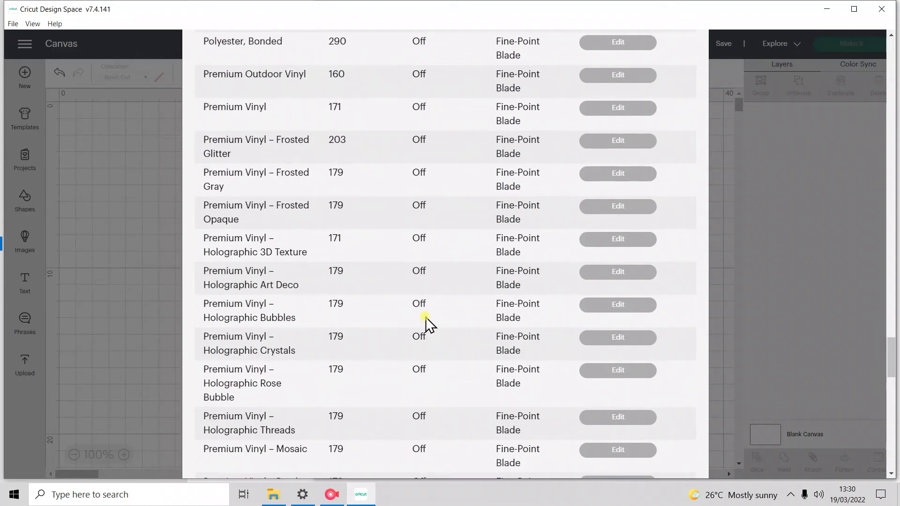